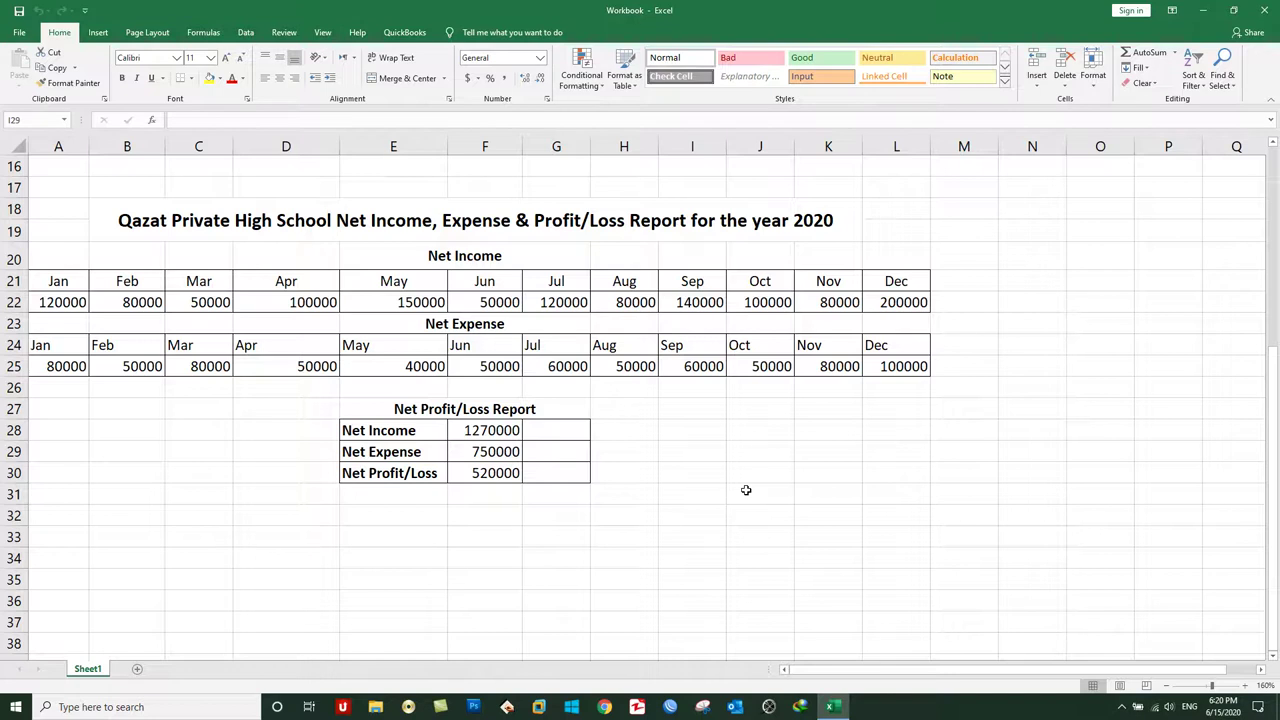
# Add Sheet2 and enter 'Multiply Operation Examples' in a merged, centred A1:D1 cell.
pyautogui.click(166, 669)
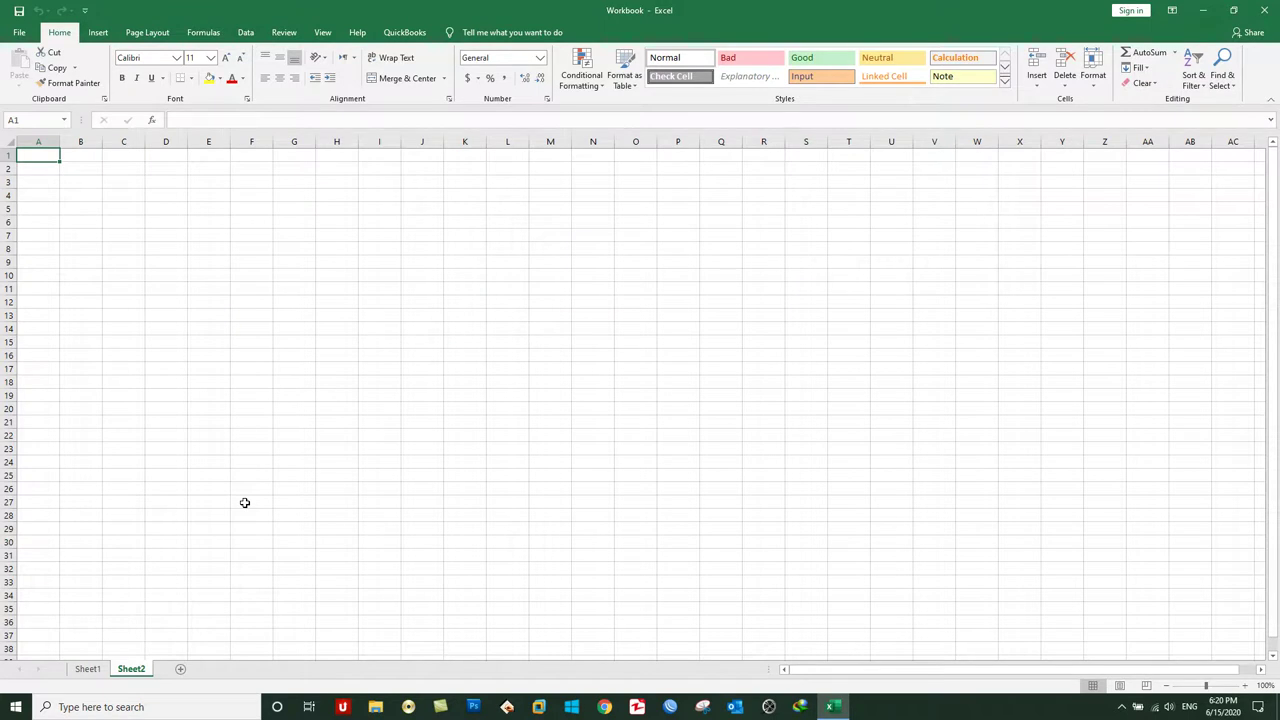
pyautogui.scroll(4, 244, 502)
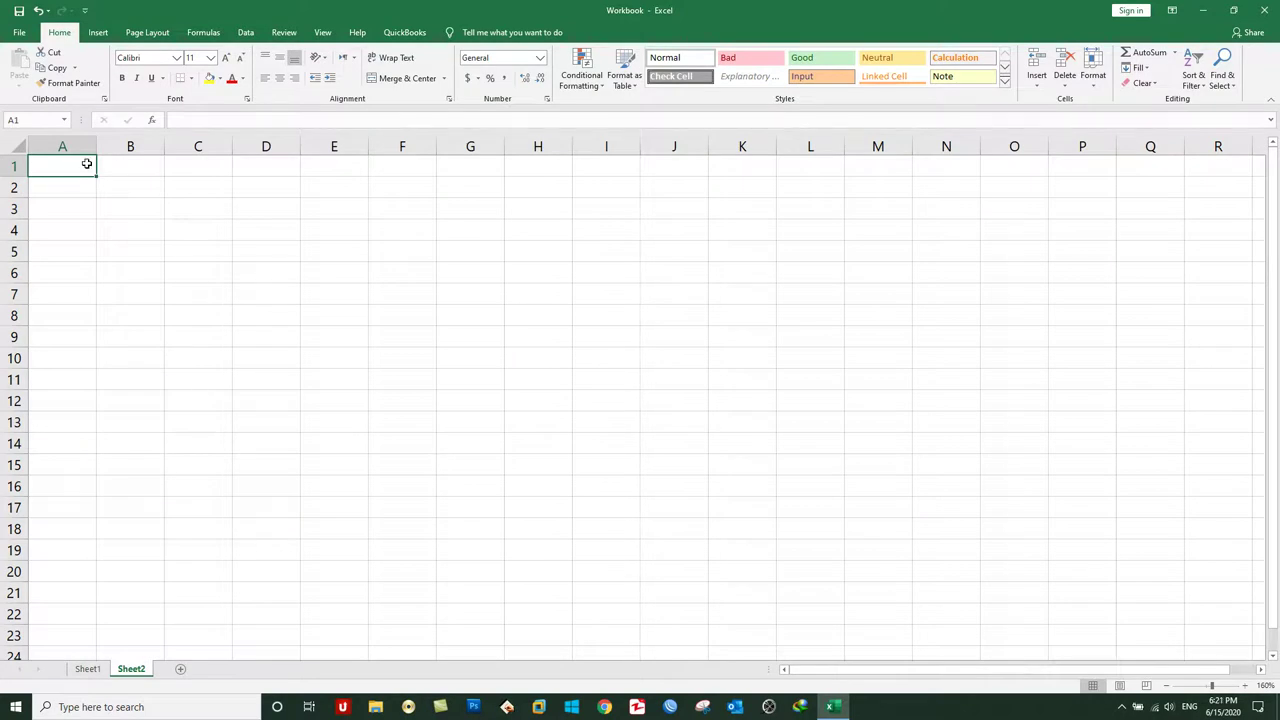
pyautogui.moveTo(89, 165); pyautogui.dragTo(264, 151)
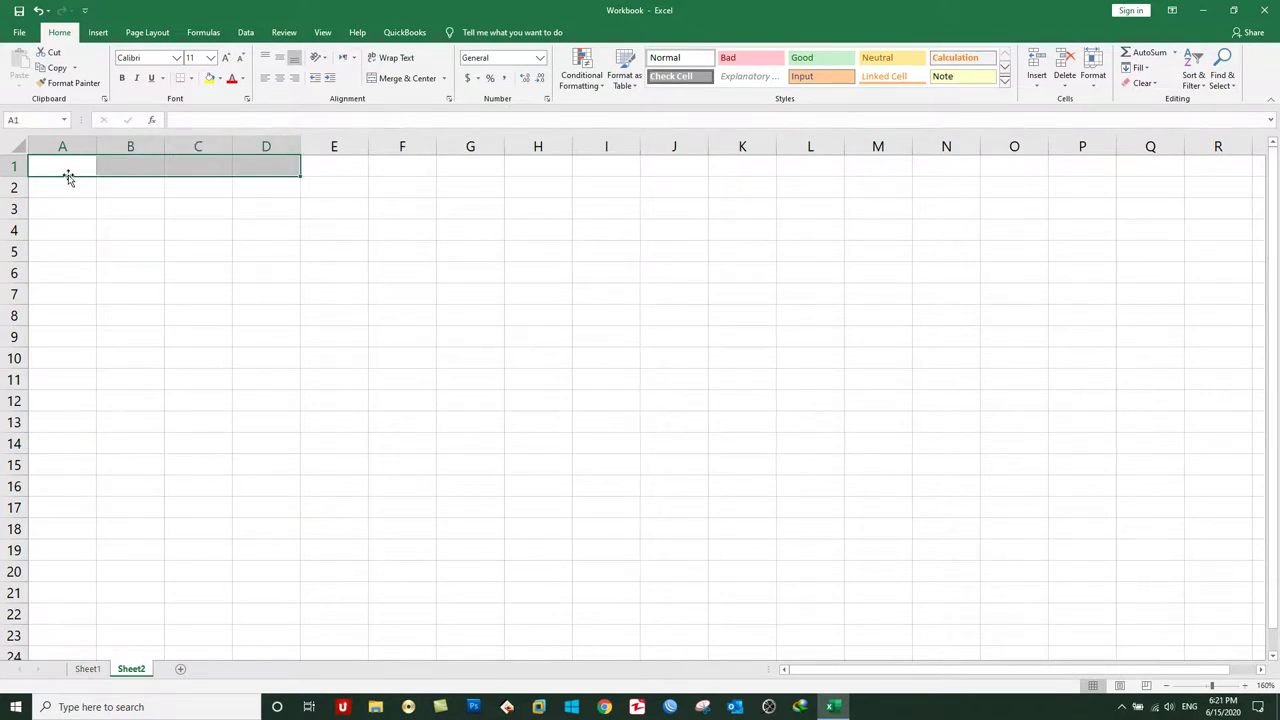
pyautogui.moveTo(27, 177); pyautogui.dragTo(27, 201)
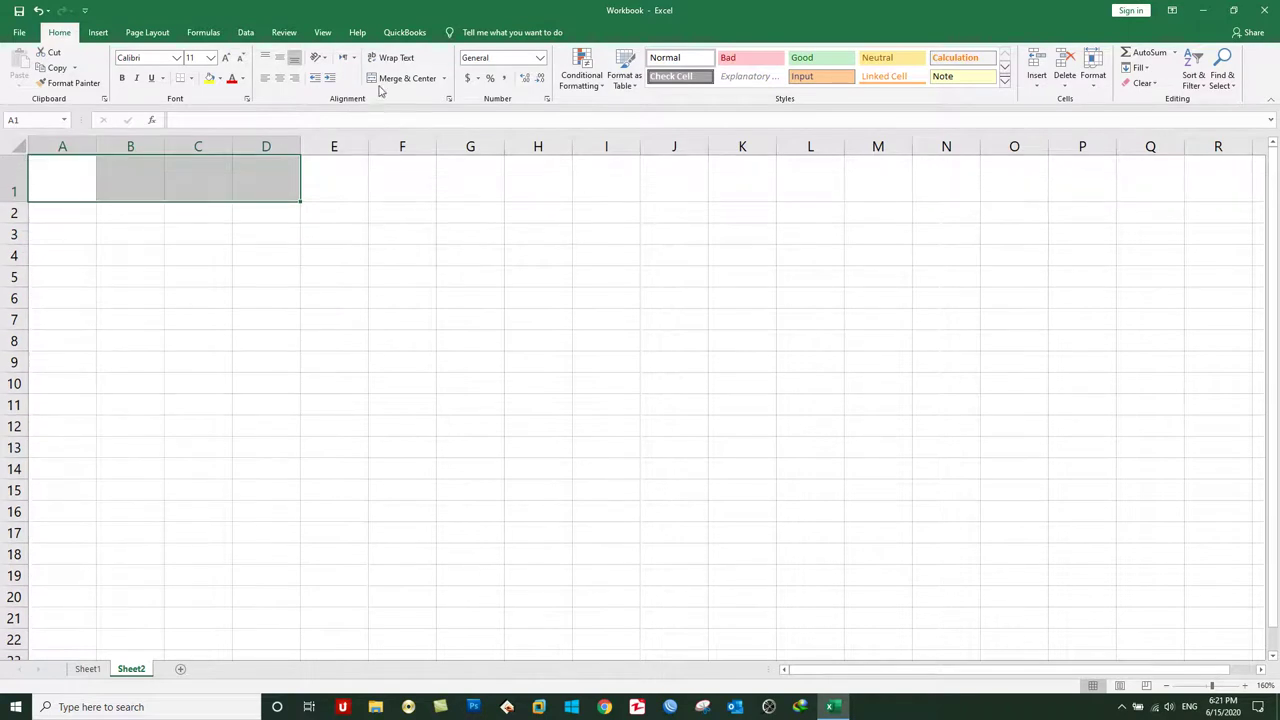
pyautogui.click(400, 78)
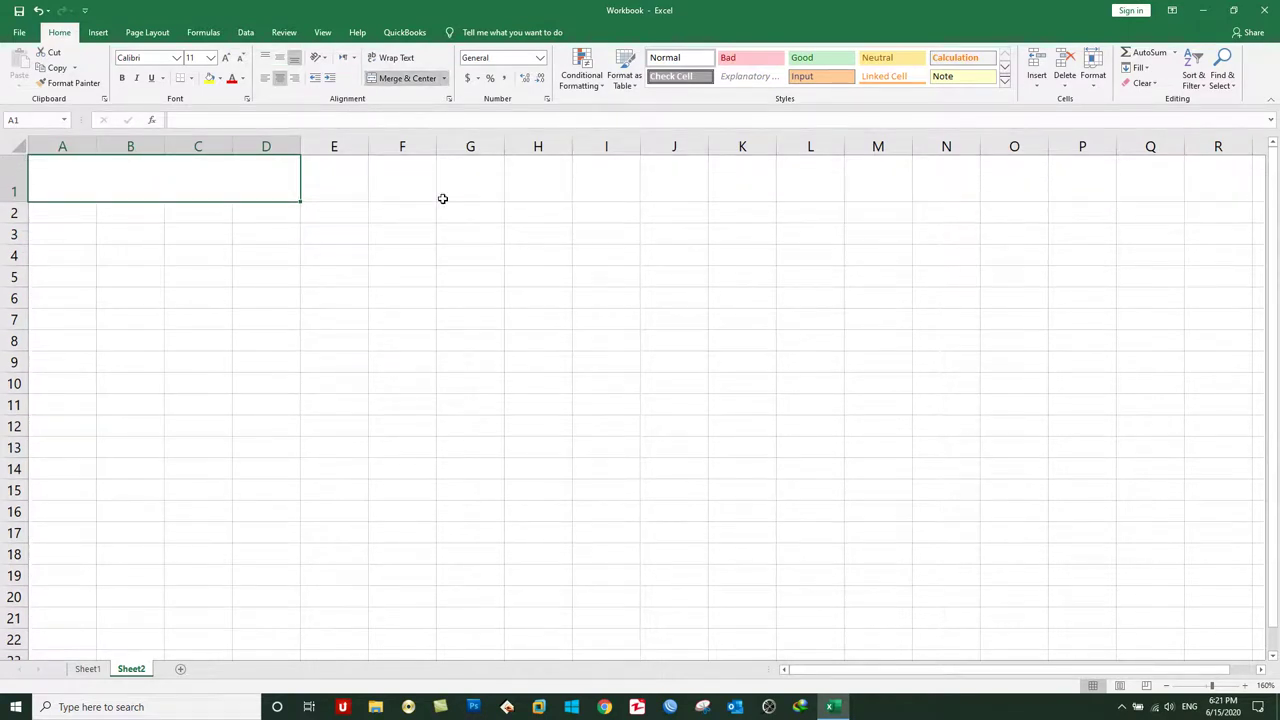
pyautogui.write('Mult')
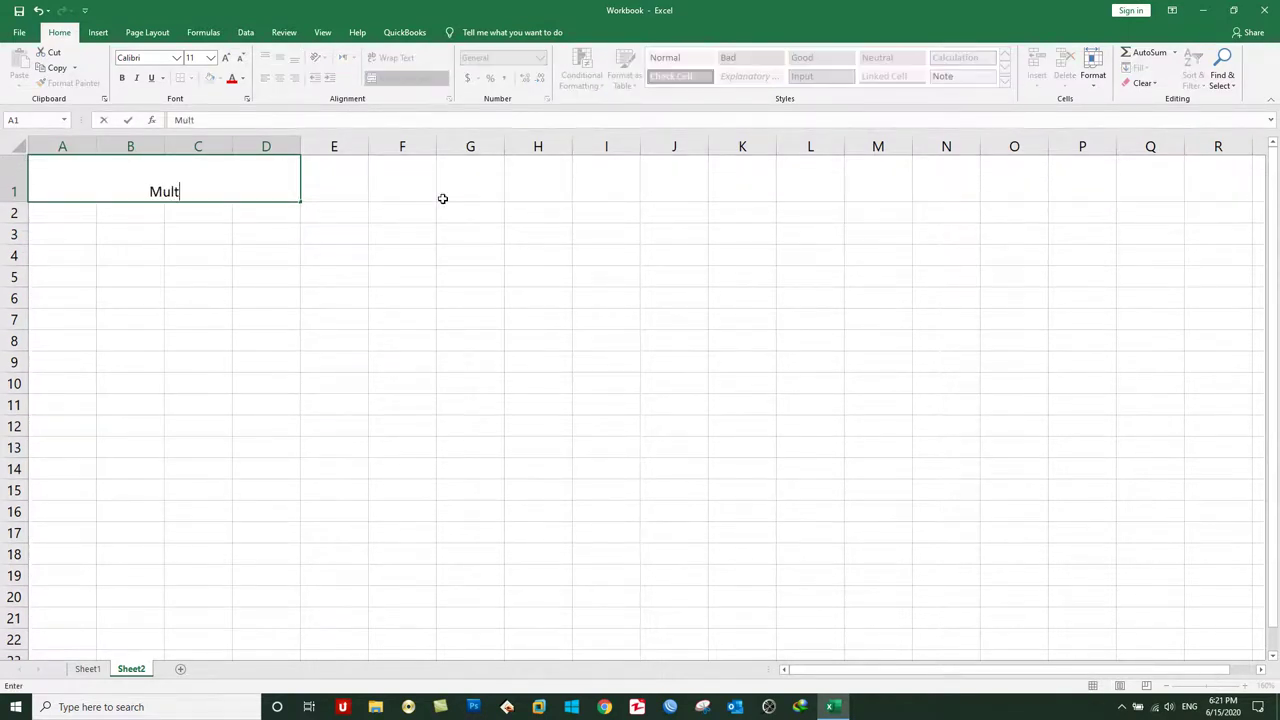
pyautogui.write('iply Operation Examples')
pyautogui.press('Return')
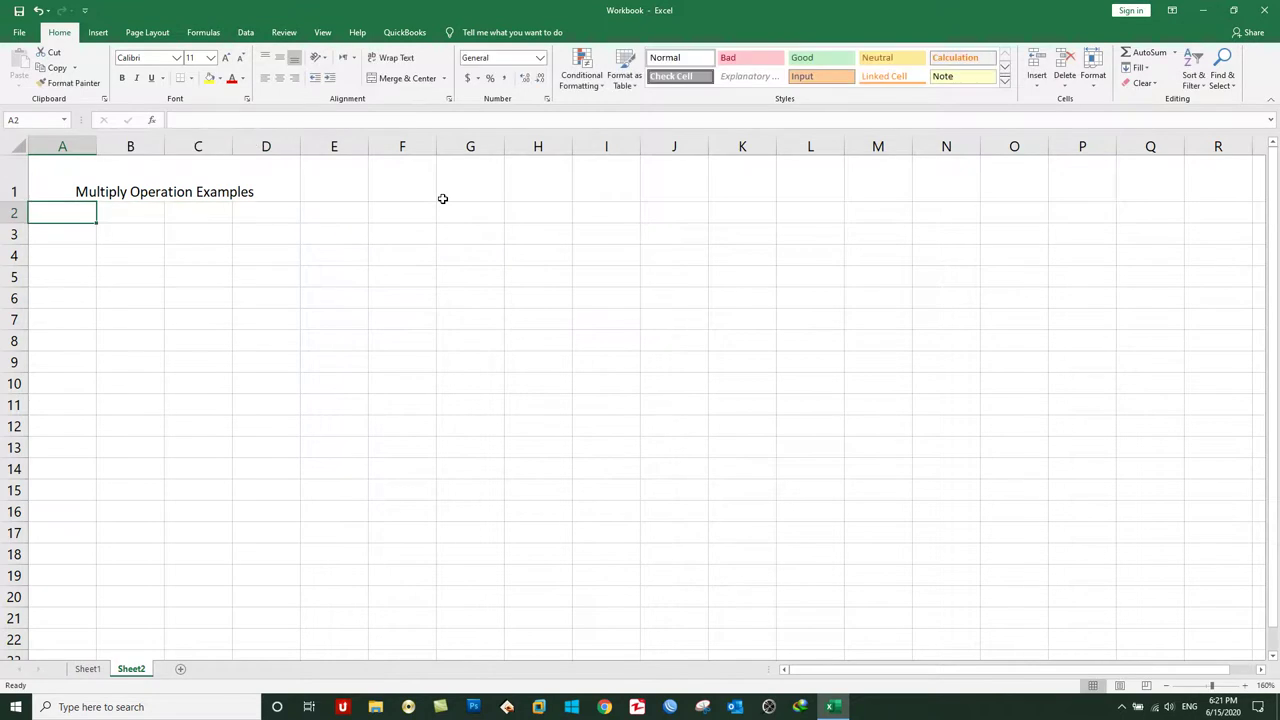
pyautogui.click(215, 157)
# Give the title middle alignment, a thick bottom border, bold and 14-point font.
pyautogui.click(279, 57)
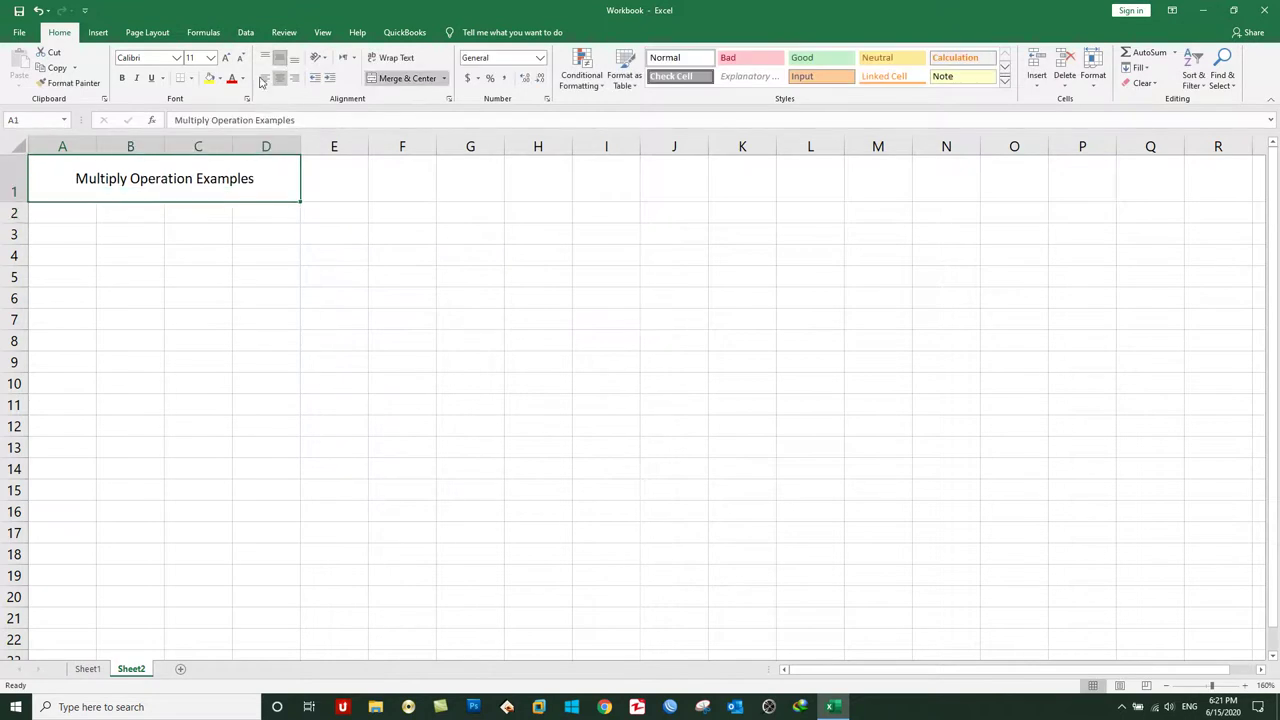
pyautogui.click(193, 83)
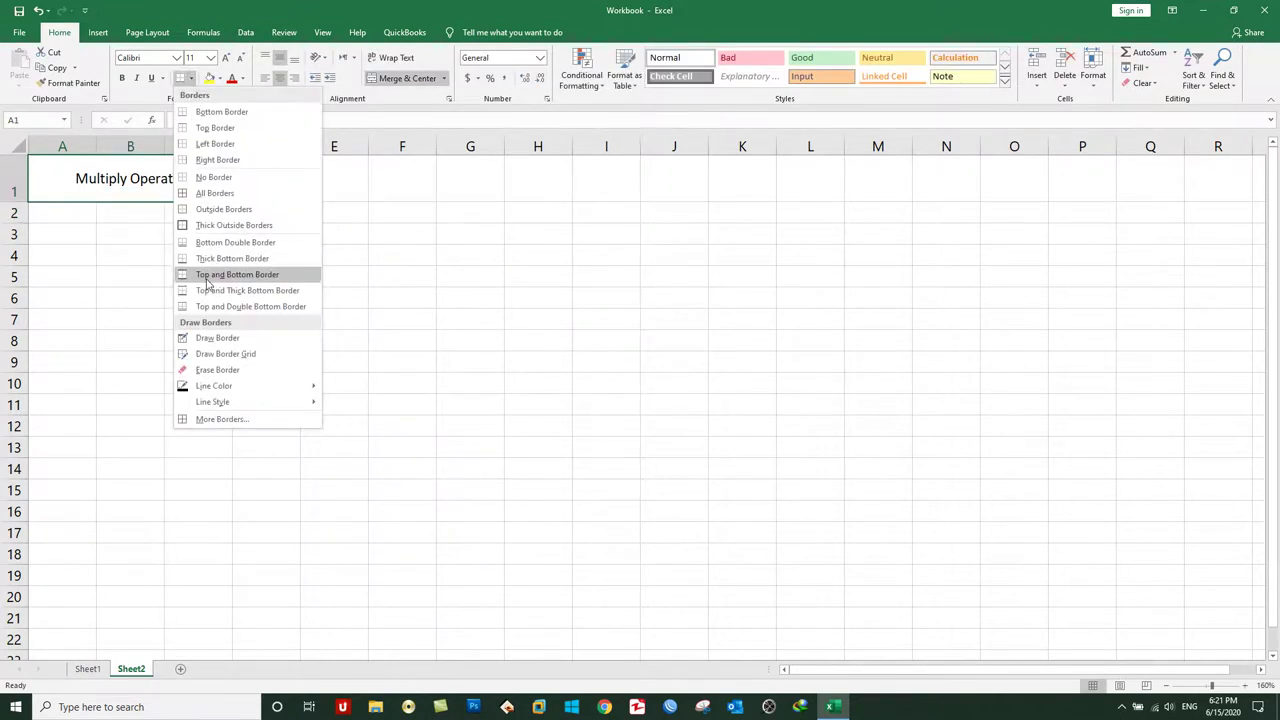
pyautogui.click(210, 306)
pyautogui.click(121, 78)
pyautogui.click(226, 57)
pyautogui.click(226, 57)
pyautogui.moveTo(15, 202); pyautogui.dragTo(15, 190)
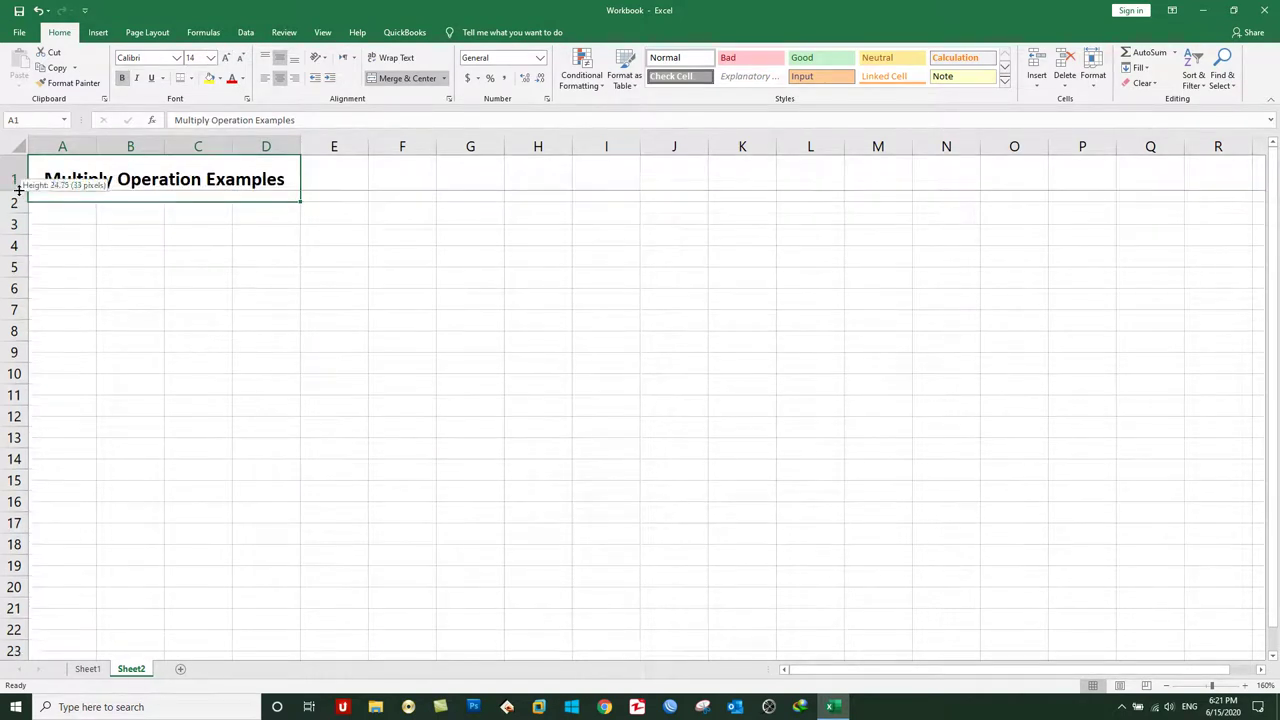
# Type the label 'Example1' into cell A3 and make it bold.
pyautogui.click(57, 206)
pyautogui.click(57, 224)
pyautogui.write('E')
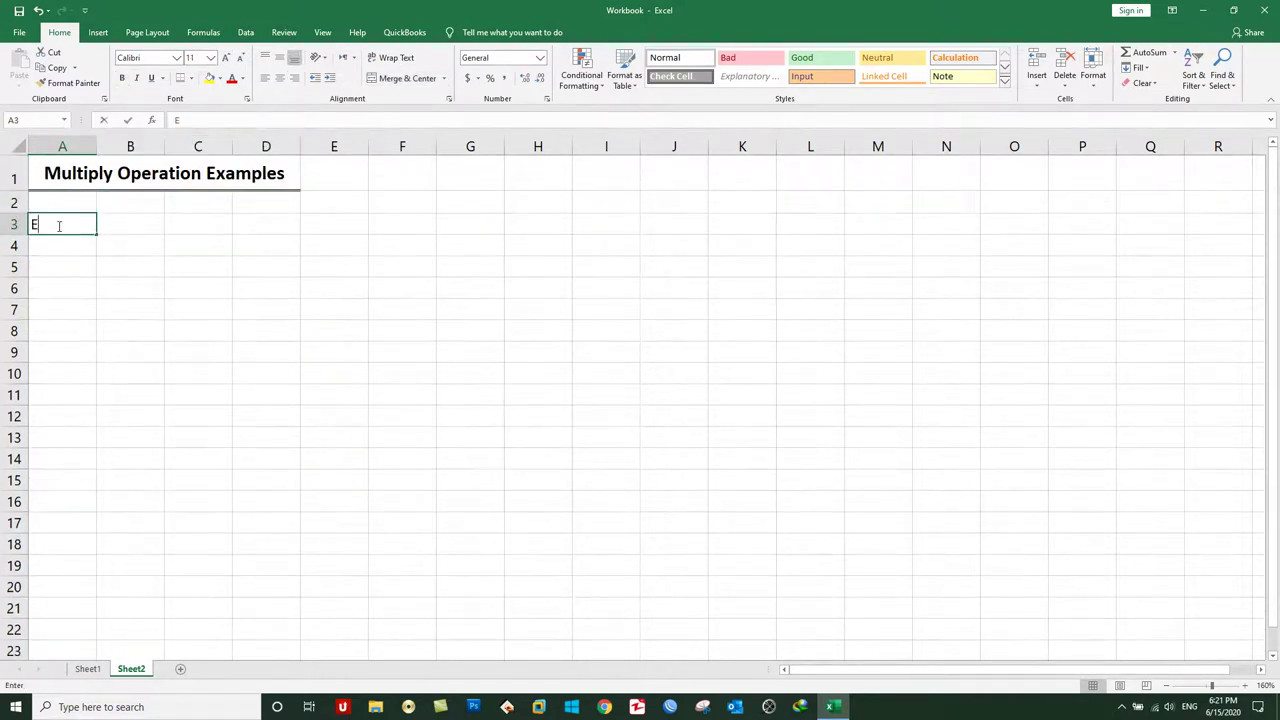
pyautogui.write('xamples')
pyautogui.press('BackSpace')
pyautogui.write('1')
pyautogui.press('Return')
pyautogui.click(59, 225)
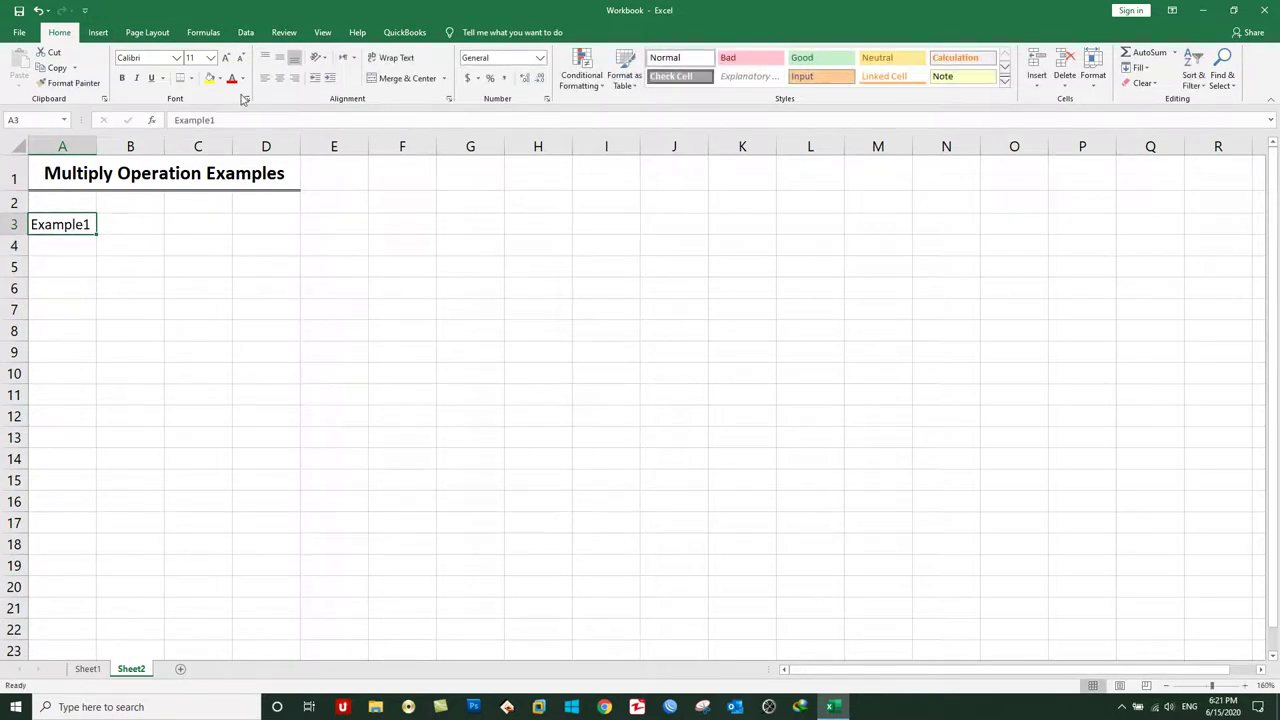
pyautogui.click(121, 78)
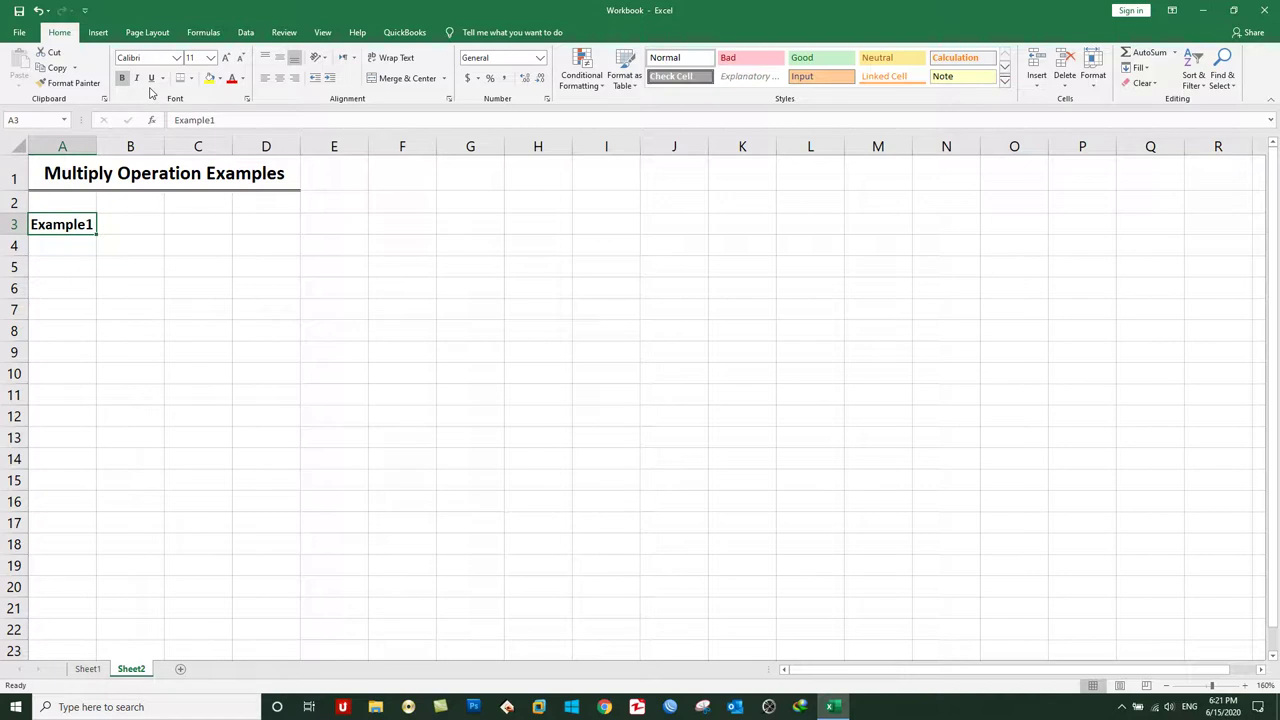
pyautogui.click(186, 262)
pyautogui.click(128, 247)
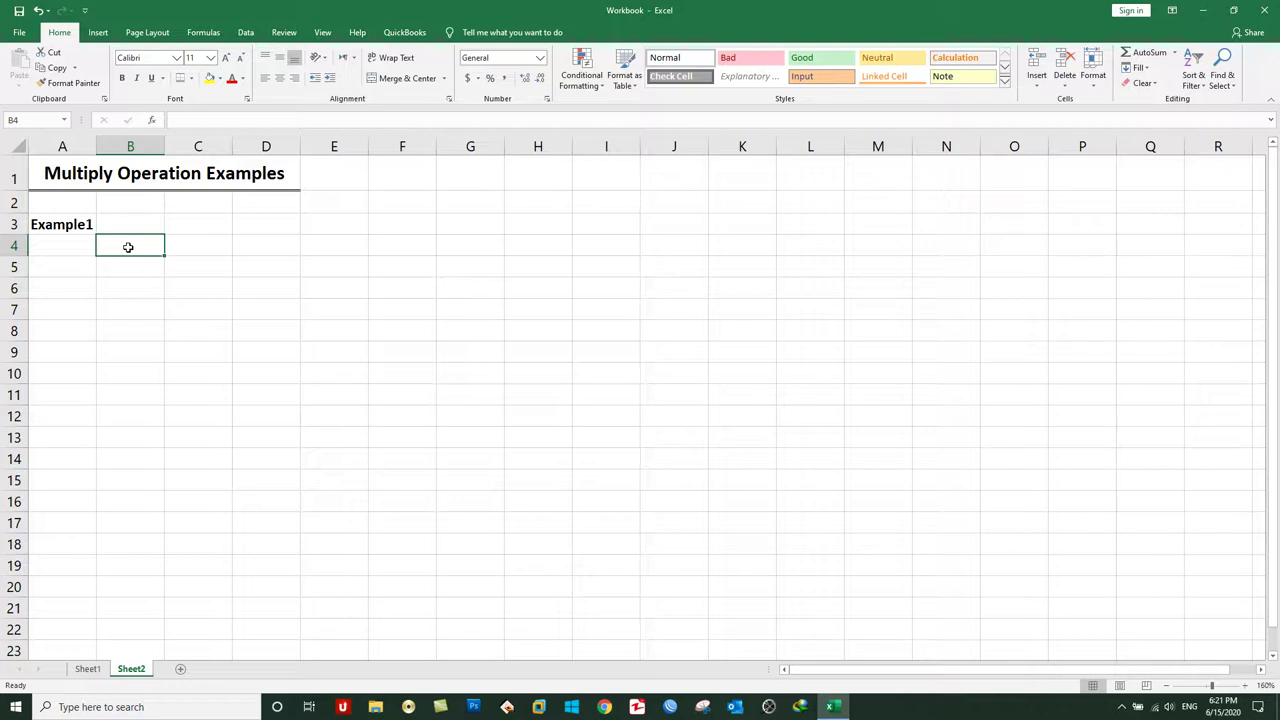
# Enter the headers Item, Cost, Qty and Net Cost across B4:E4.
pyautogui.write('Item')
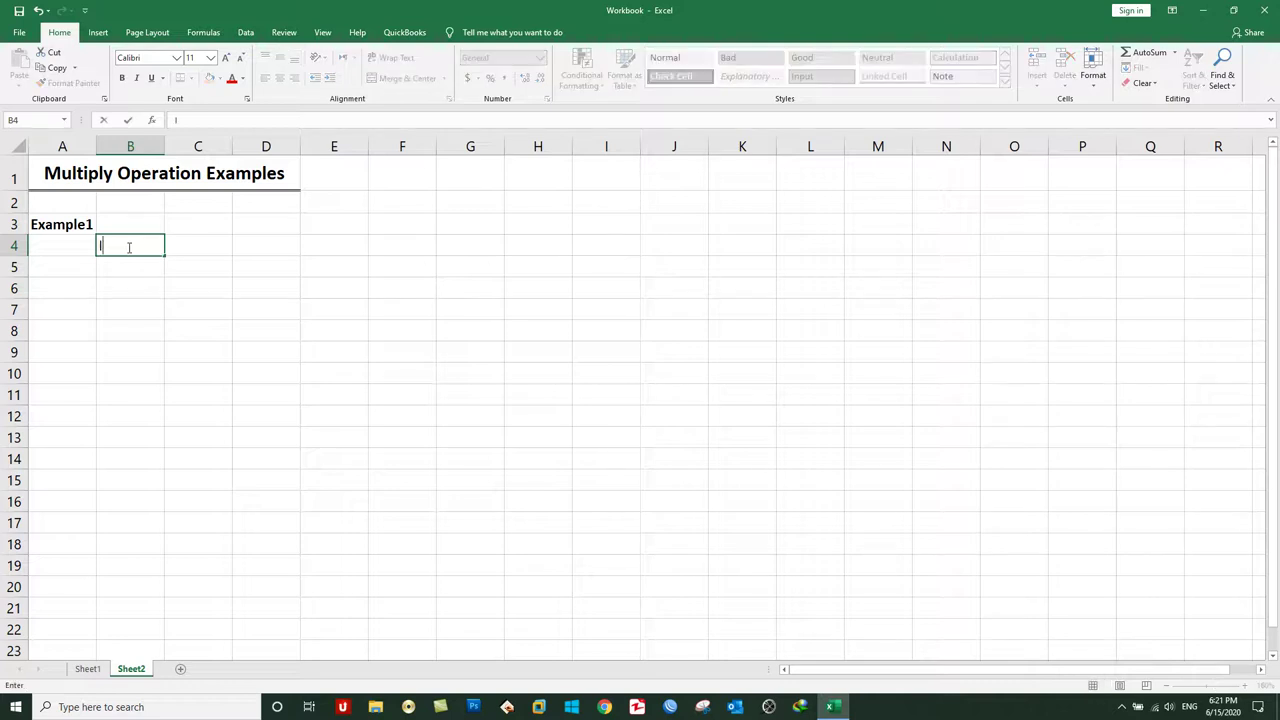
pyautogui.press('Tab')
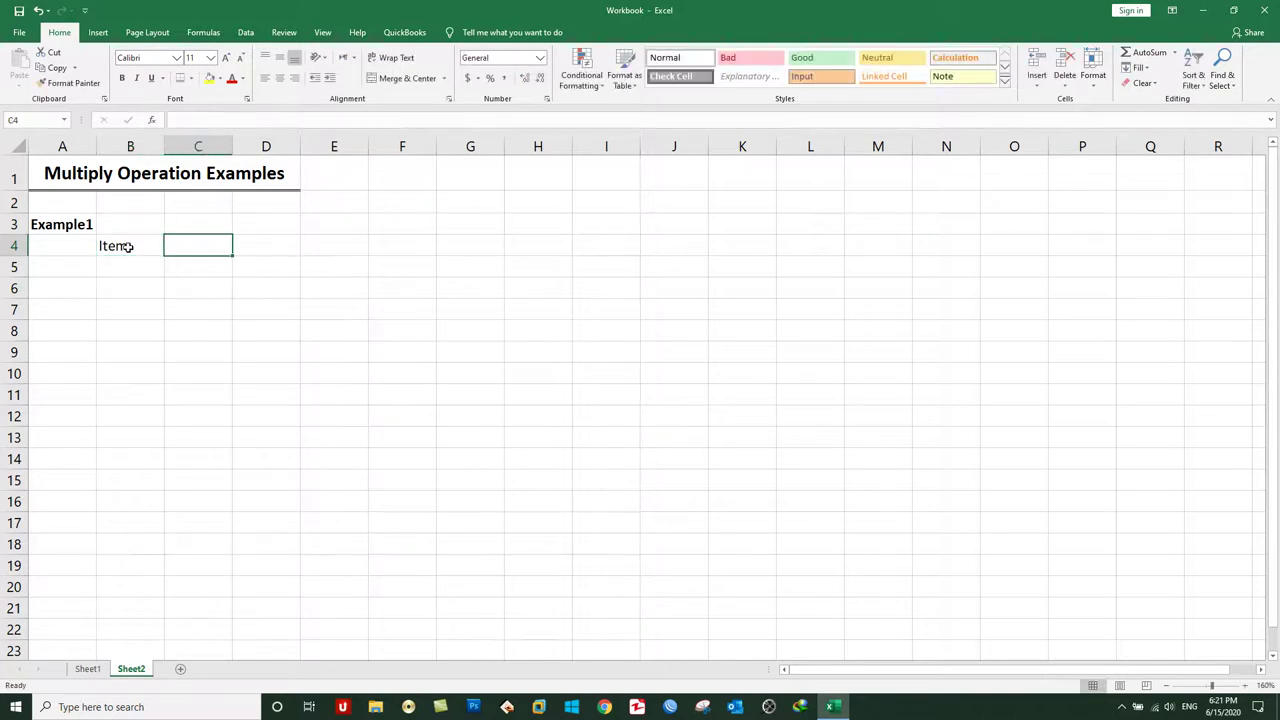
pyautogui.write('Cost')
pyautogui.press('Tab')
pyautogui.write('Qty')
pyautogui.press('Tab')
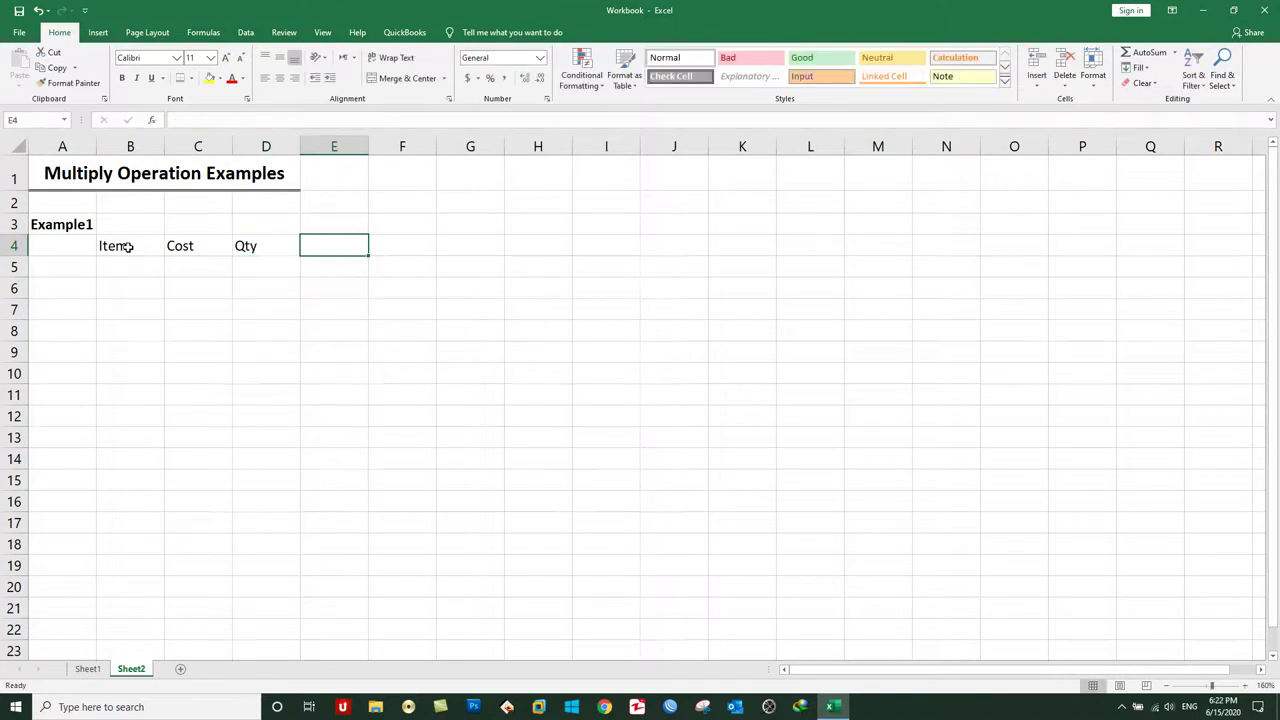
pyautogui.write('Net Cost')
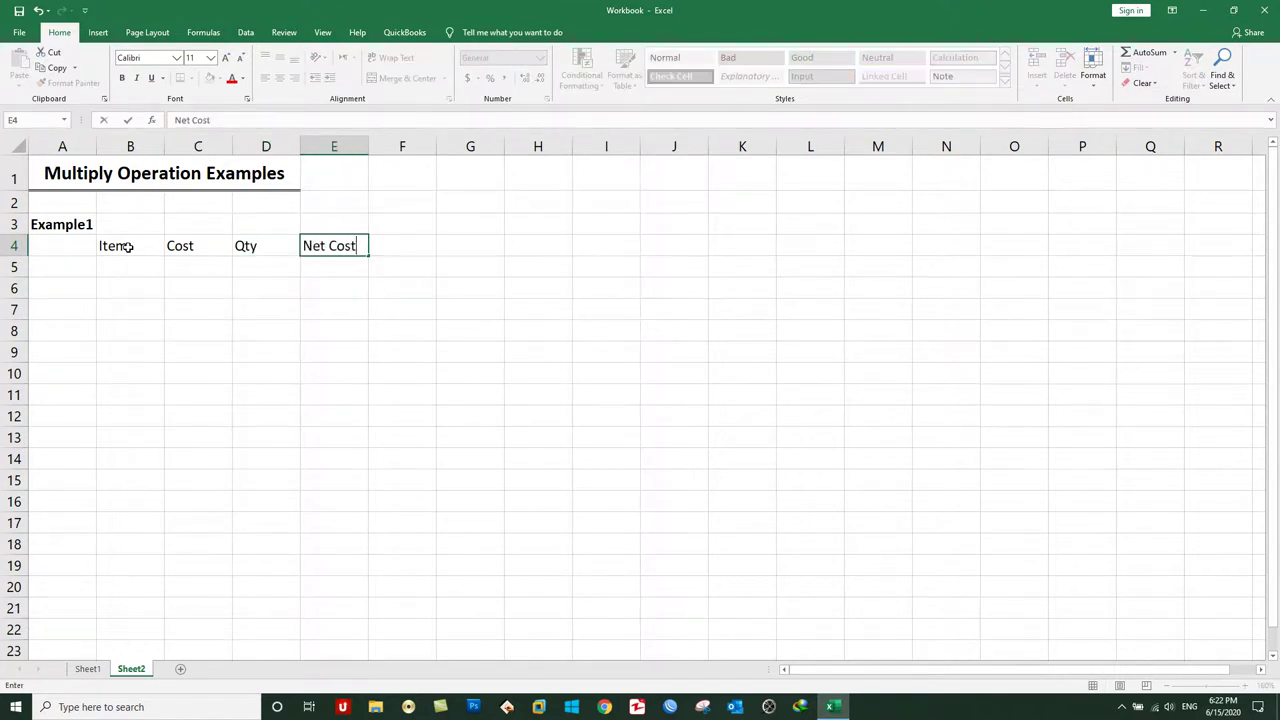
pyautogui.press('Return')
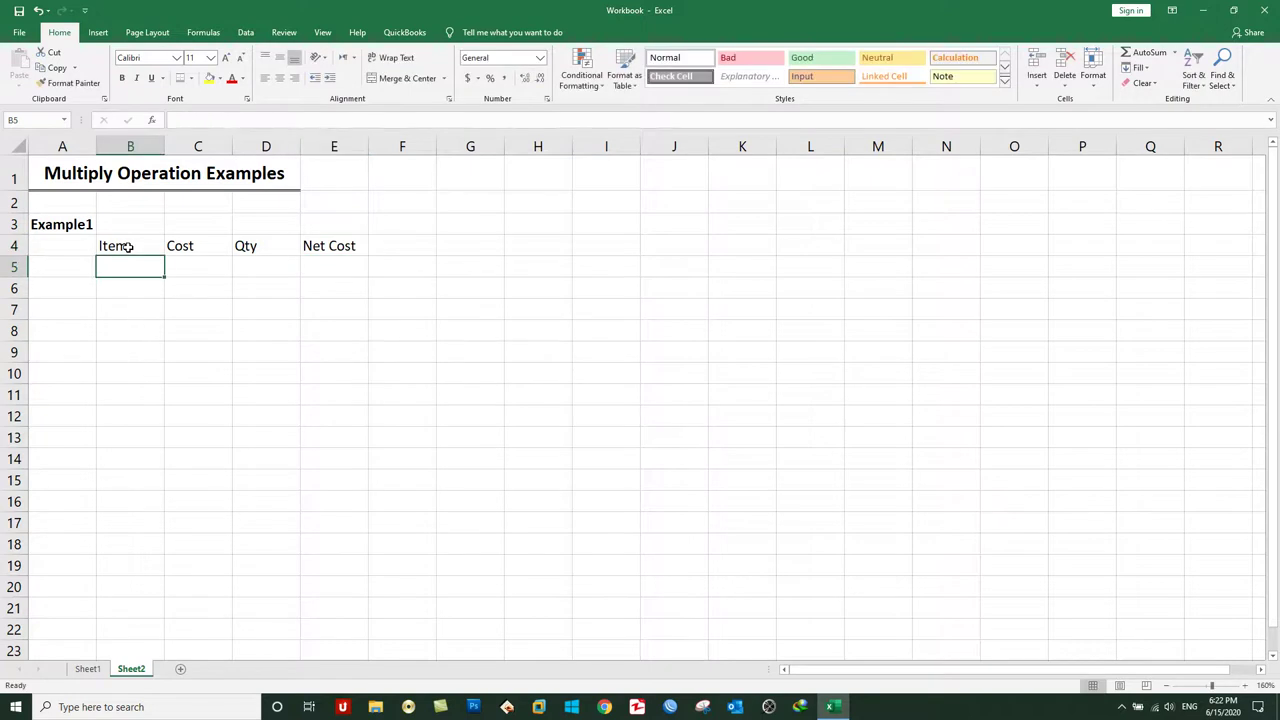
# Centre and bold the B4:E4 header row.
pyautogui.moveTo(128, 247); pyautogui.dragTo(354, 250)
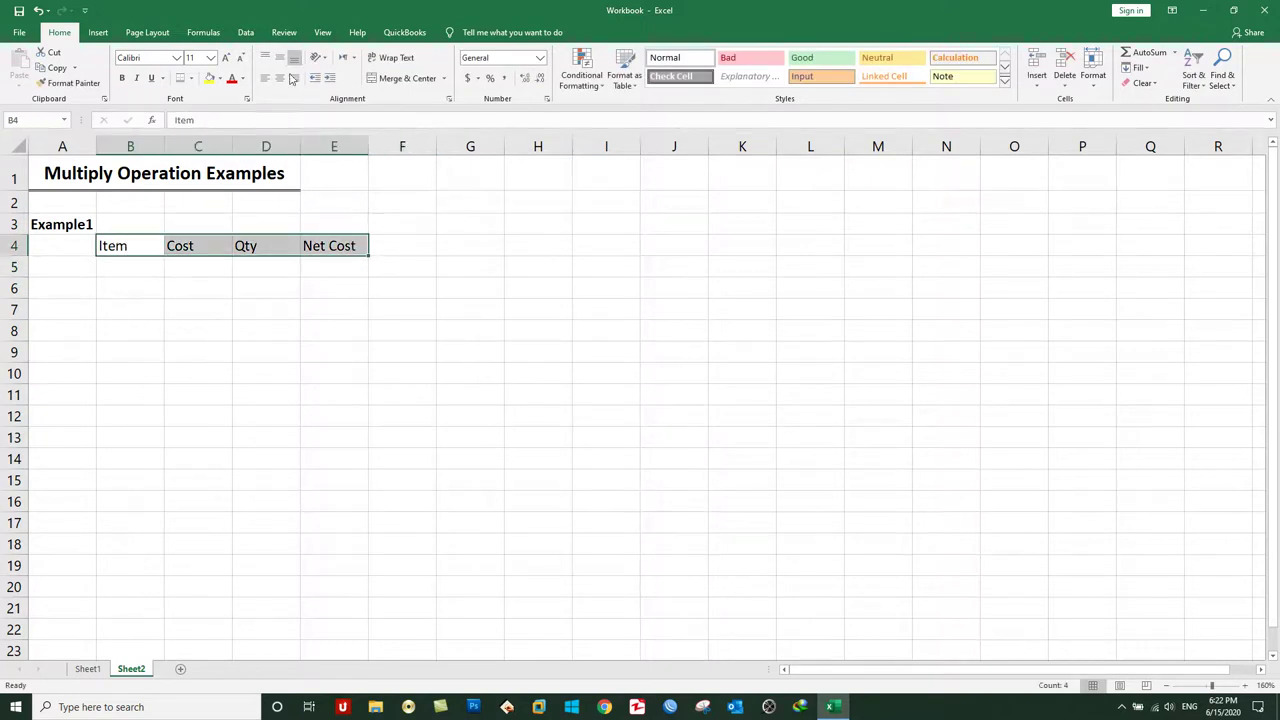
pyautogui.click(279, 78)
pyautogui.click(123, 78)
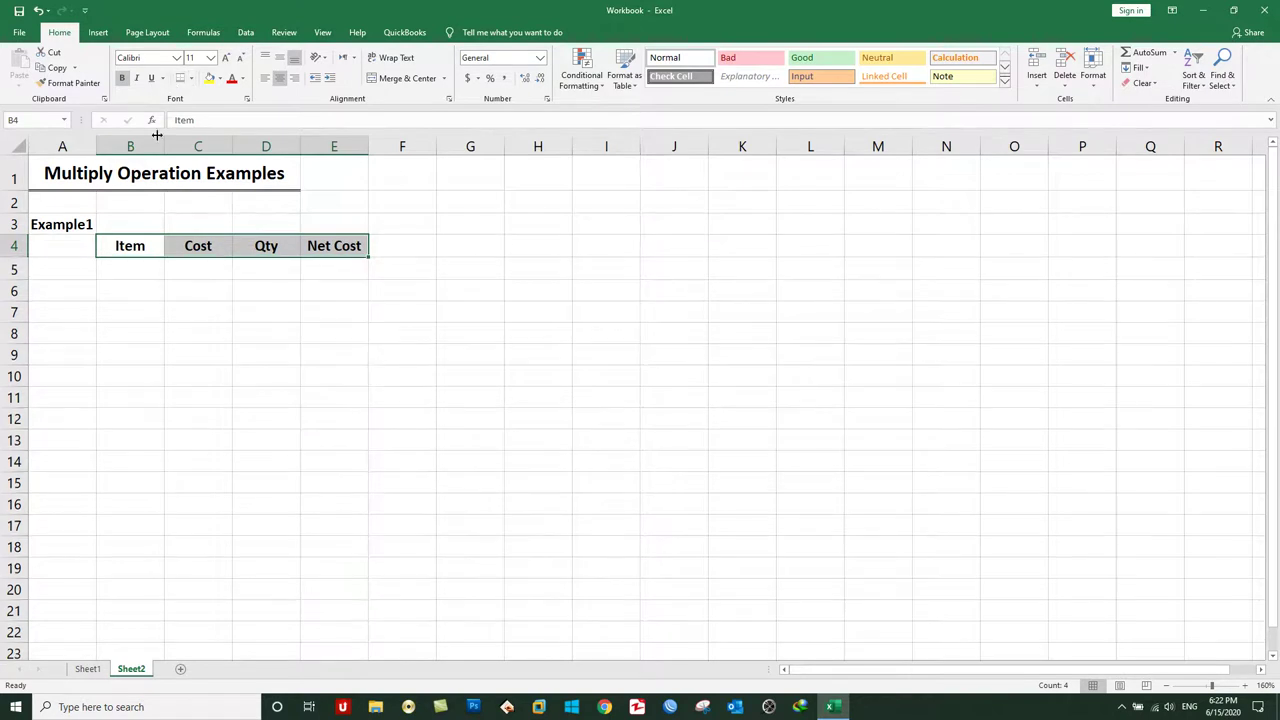
pyautogui.click(192, 267)
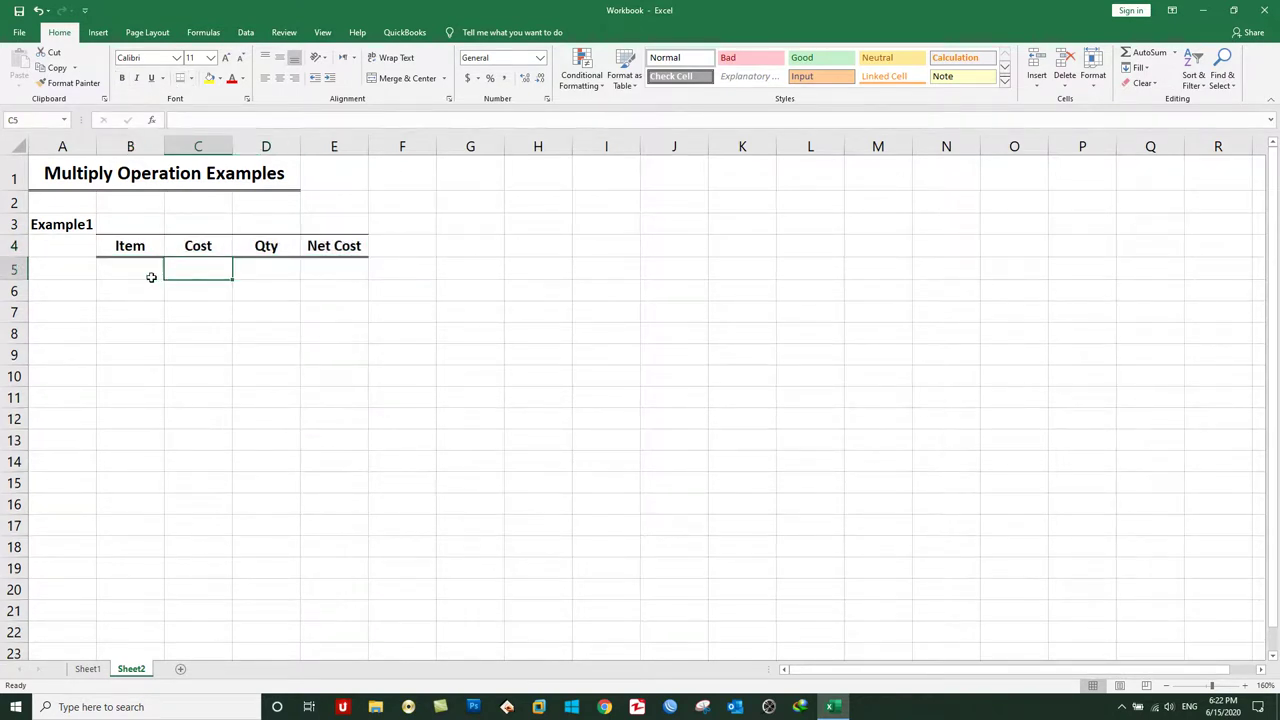
# Enter the item names HDD in B5 and Monitor in B6.
pyautogui.click(151, 277)
pyautogui.write('HDD')
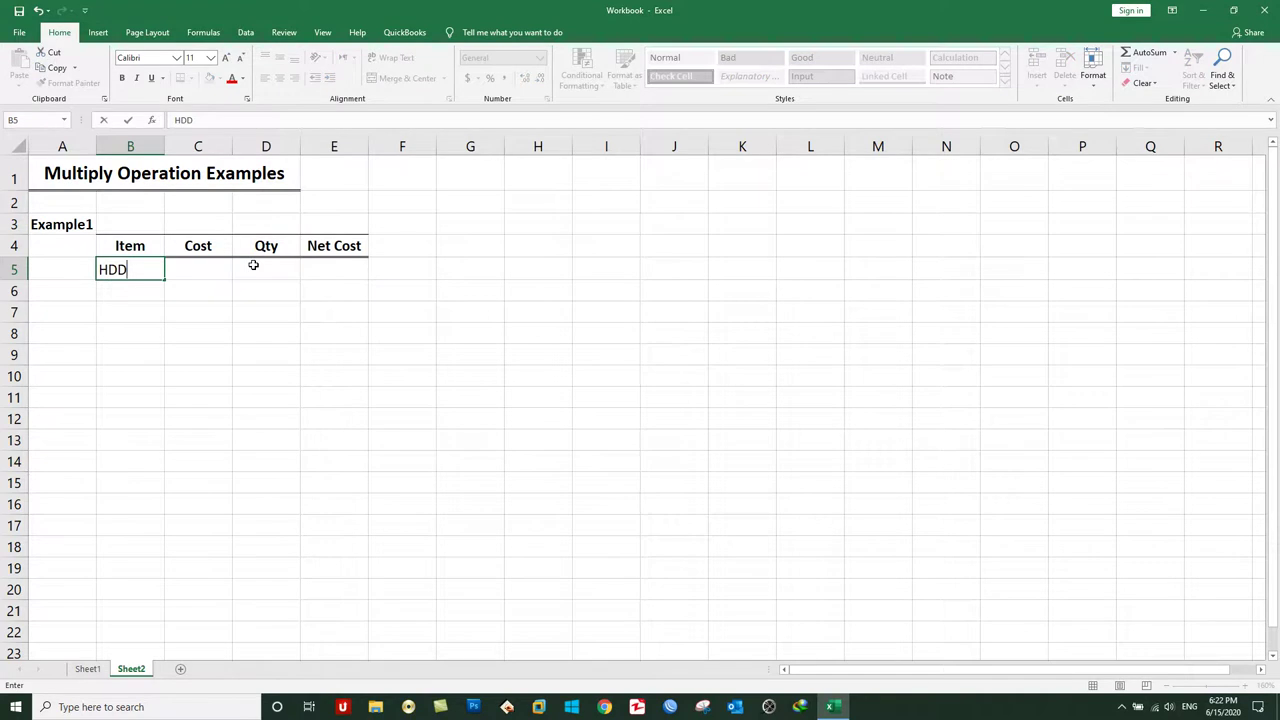
pyautogui.press('Tab')
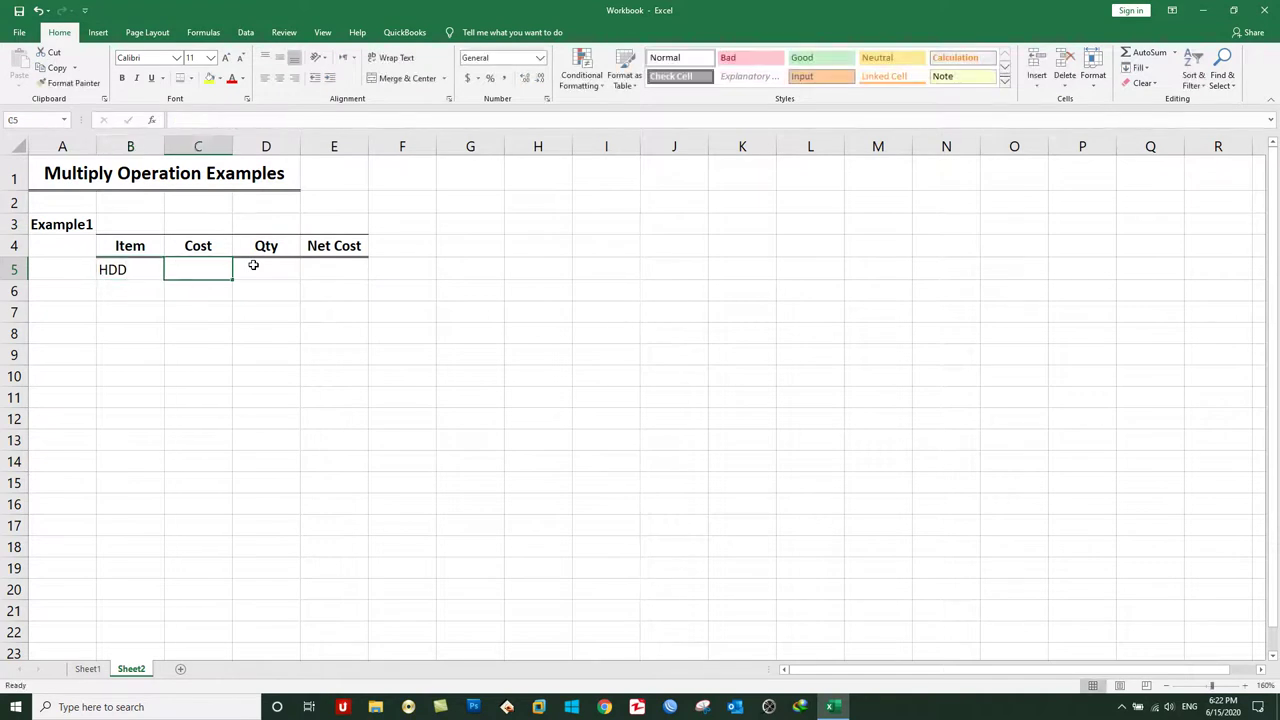
pyautogui.press('Return')
pyautogui.write('Monitor')
pyautogui.press('Tab')
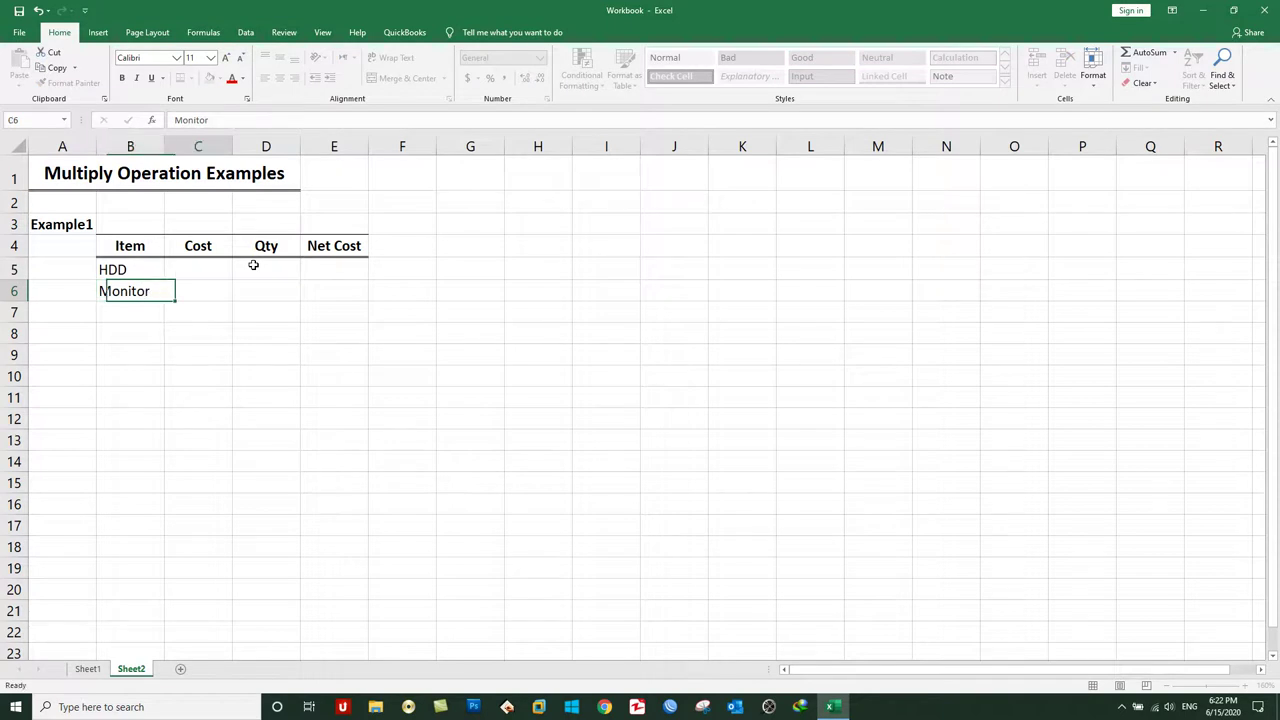
# Enter costs of 2000 for HDD and 2500 for Monitor in C5:C6.
pyautogui.click(201, 269)
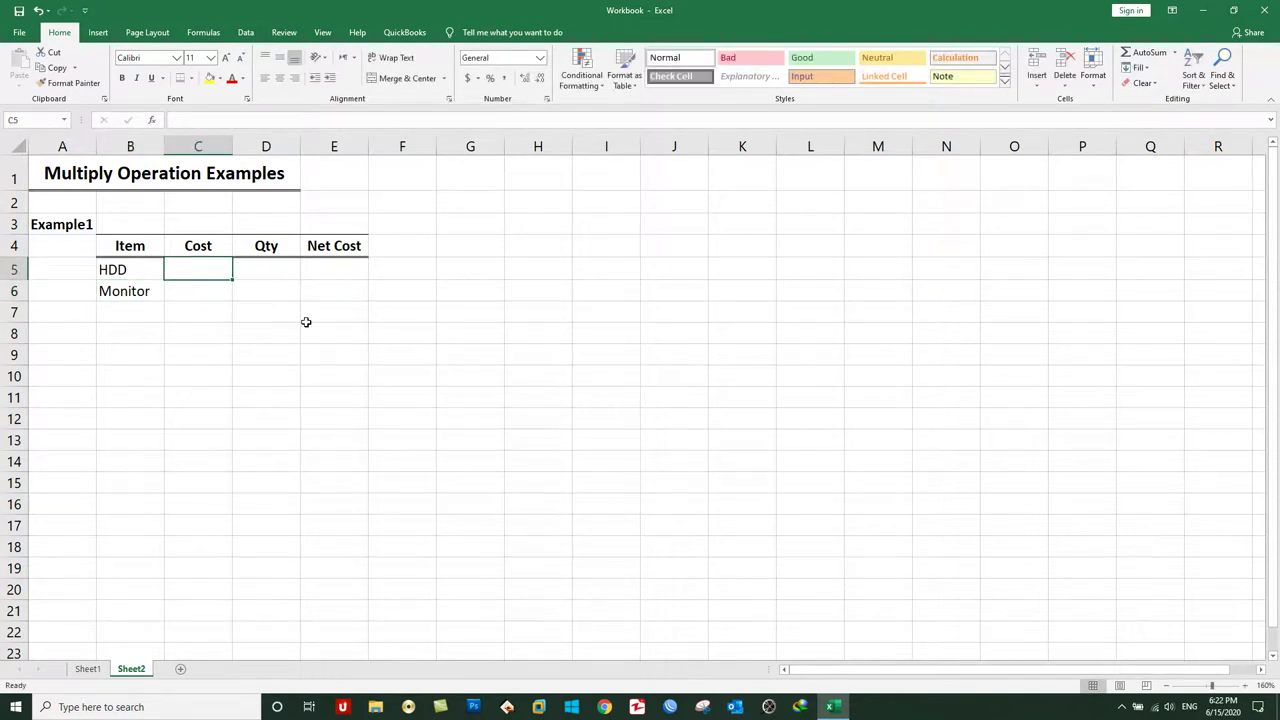
pyautogui.write('2000')
pyautogui.press('Return')
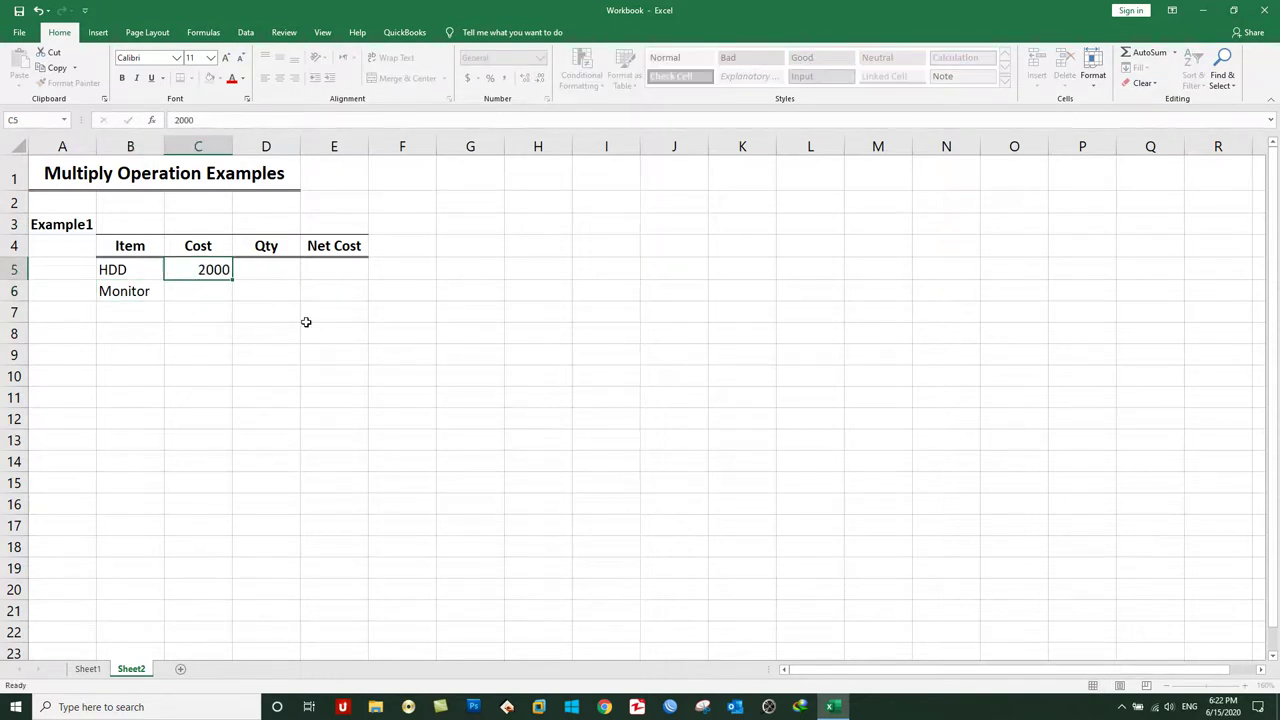
pyautogui.write('2500')
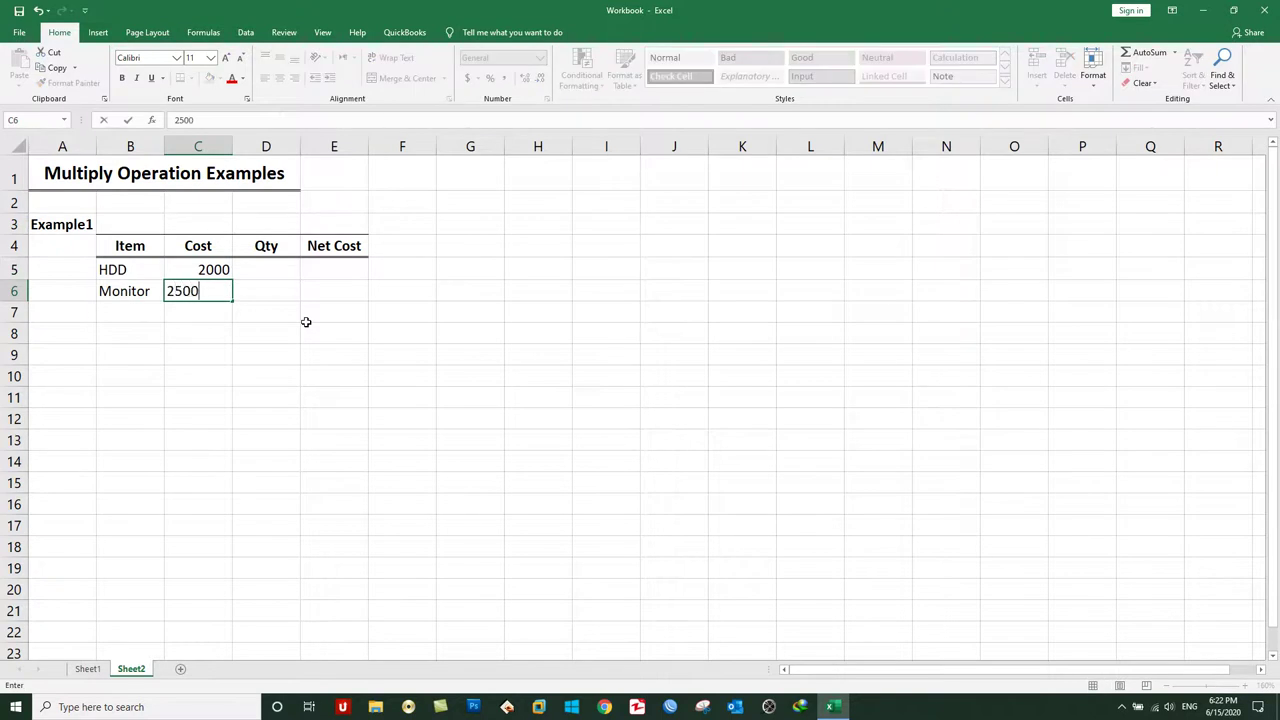
pyautogui.press('Tab')
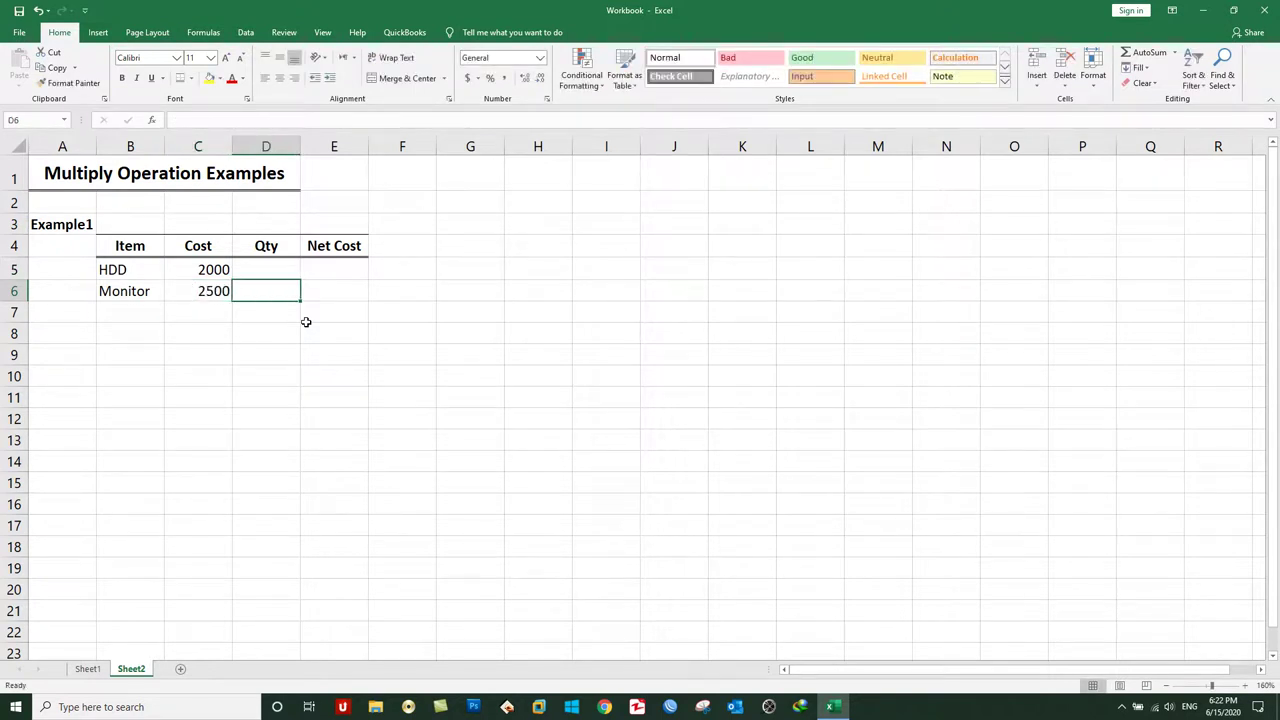
# Enter quantities of 10 for HDD and 20 for Monitor in D5:D6.
pyautogui.press('Up')
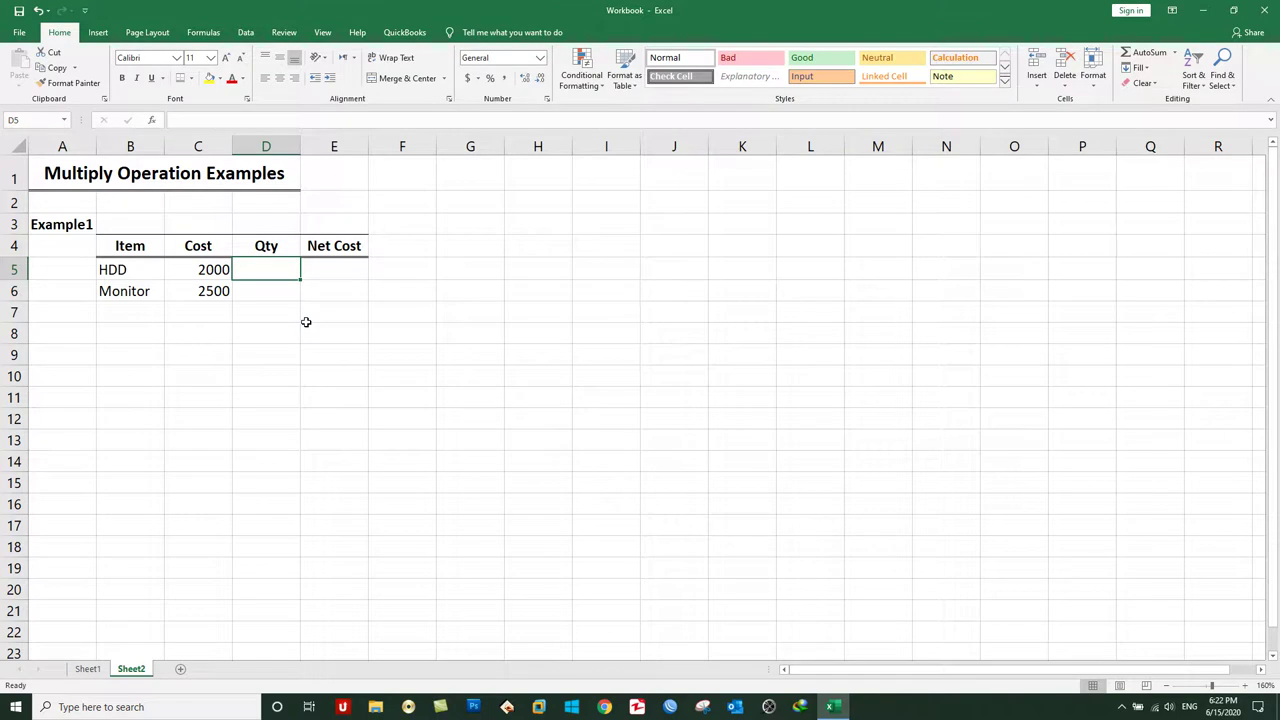
pyautogui.write('10')
pyautogui.press('Return')
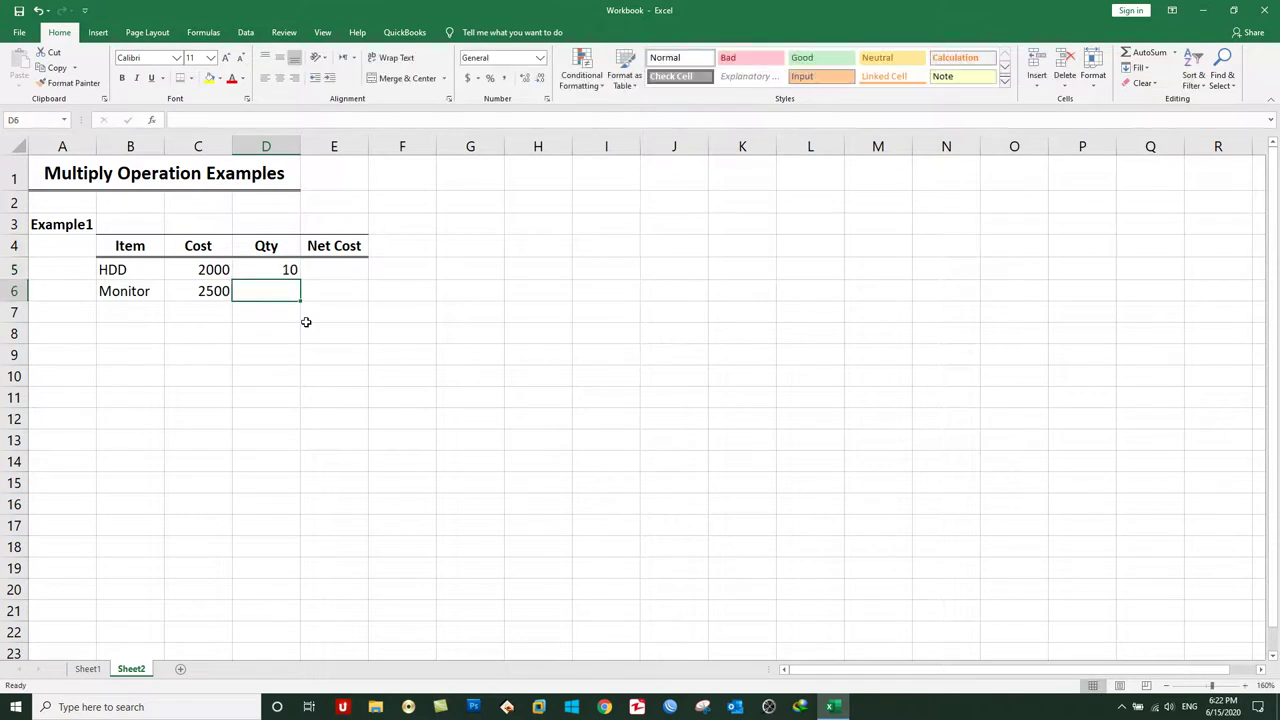
pyautogui.write('20')
pyautogui.press('Return')
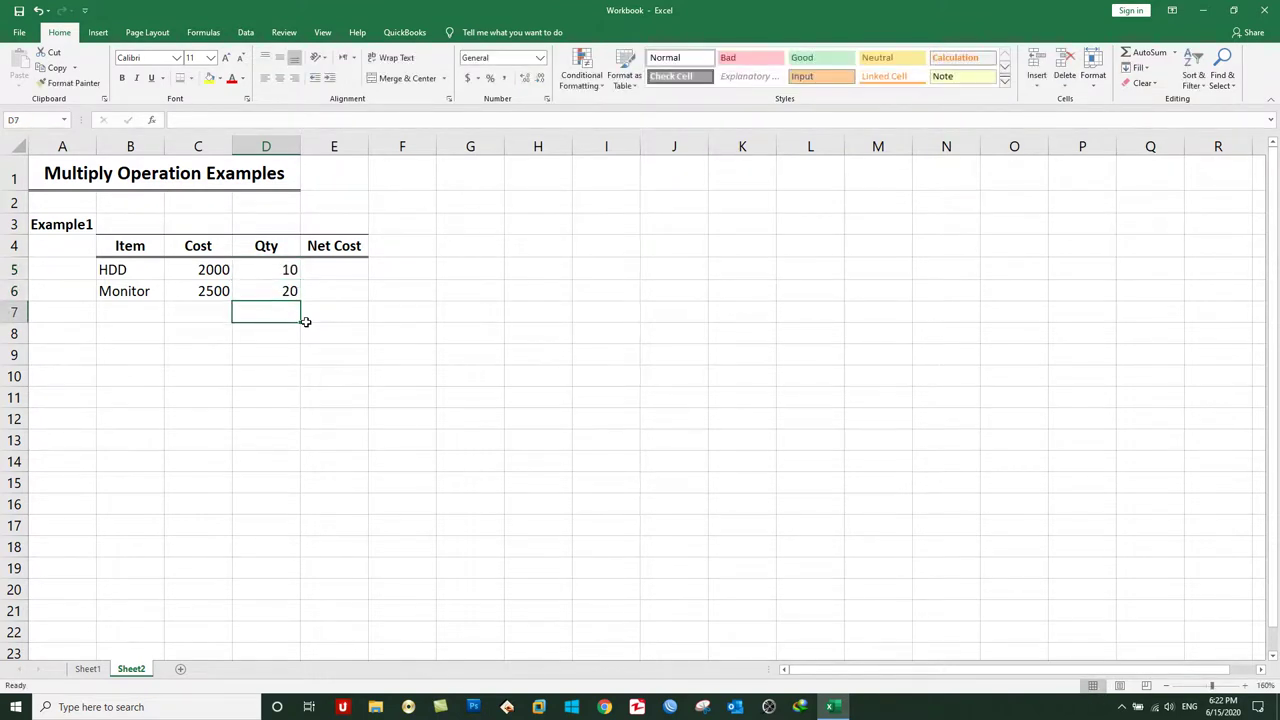
pyautogui.press('Right')
pyautogui.press('Up')
pyautogui.press('Up')
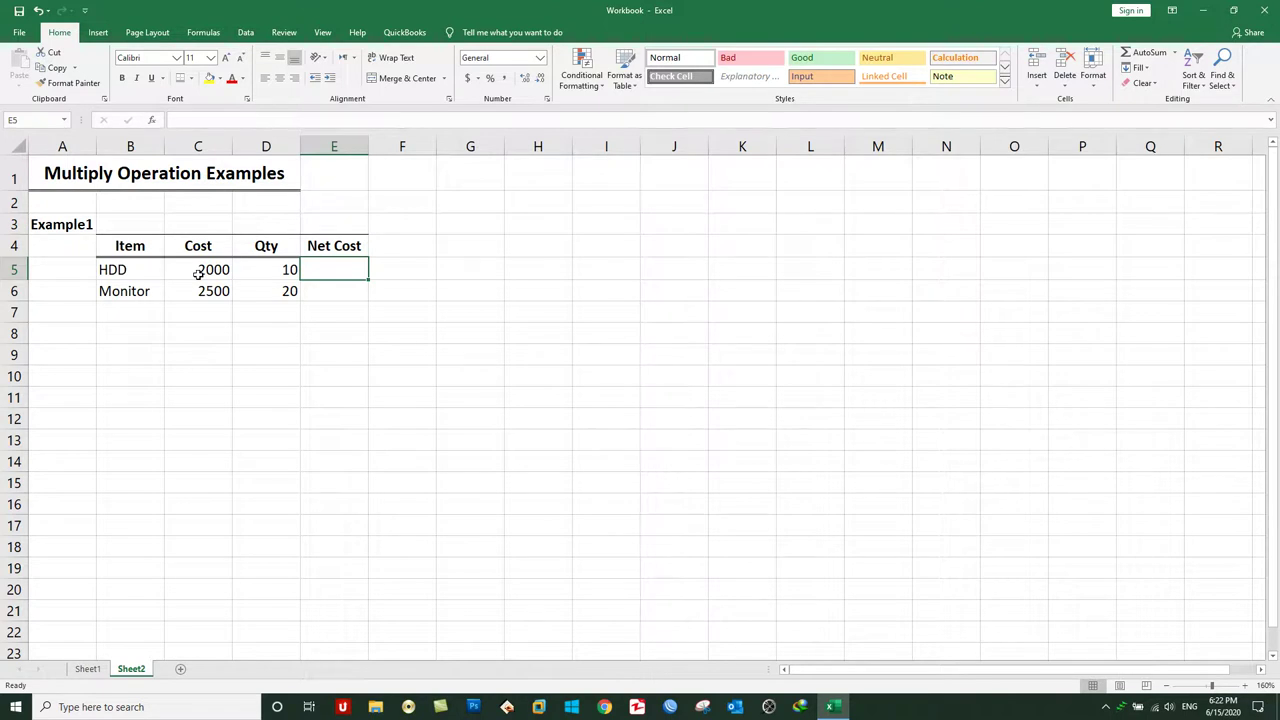
# Enter =C5*D5 in E5 so HDD's Net Cost shows 20000.
pyautogui.click(199, 274)
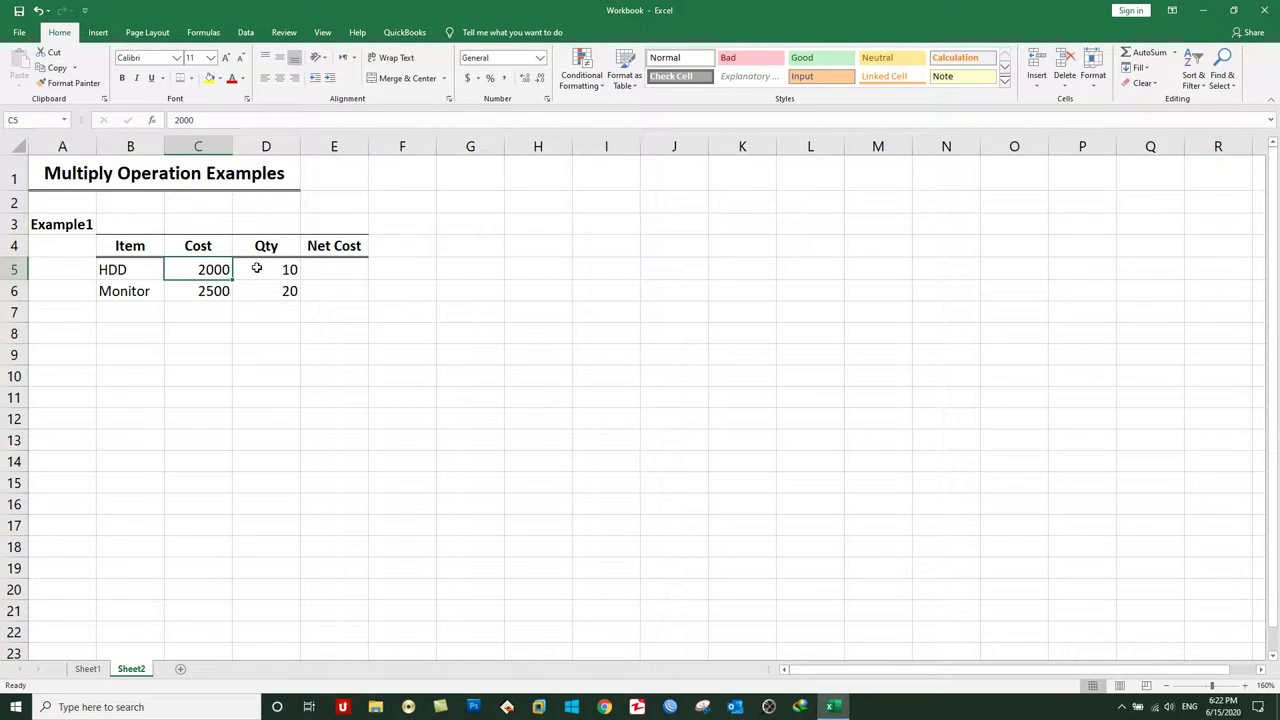
pyautogui.click(349, 273)
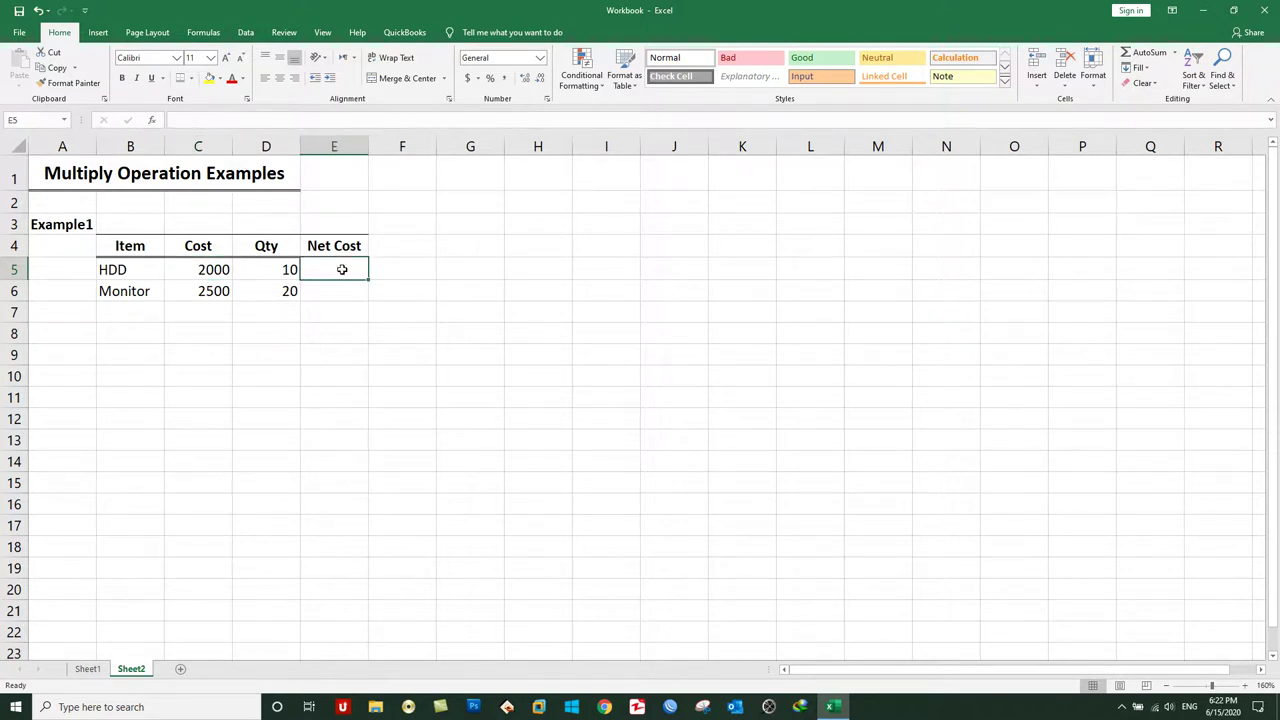
pyautogui.write('=')
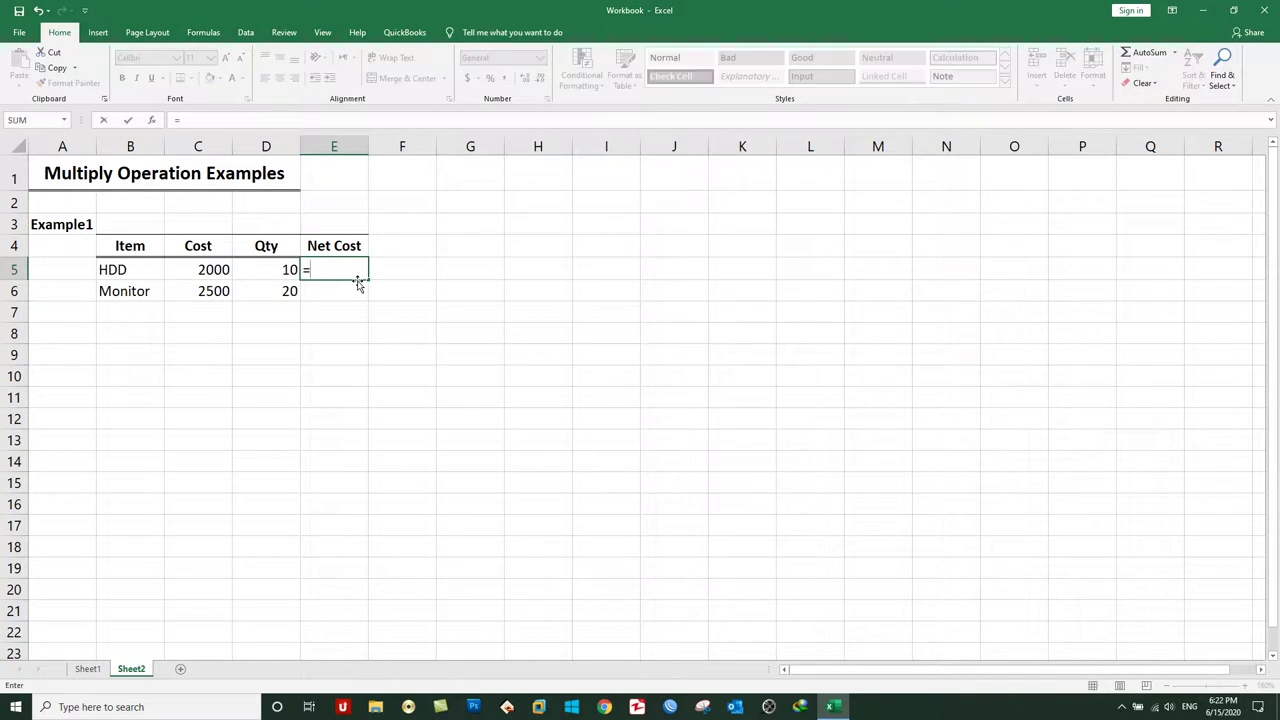
pyautogui.click(211, 269)
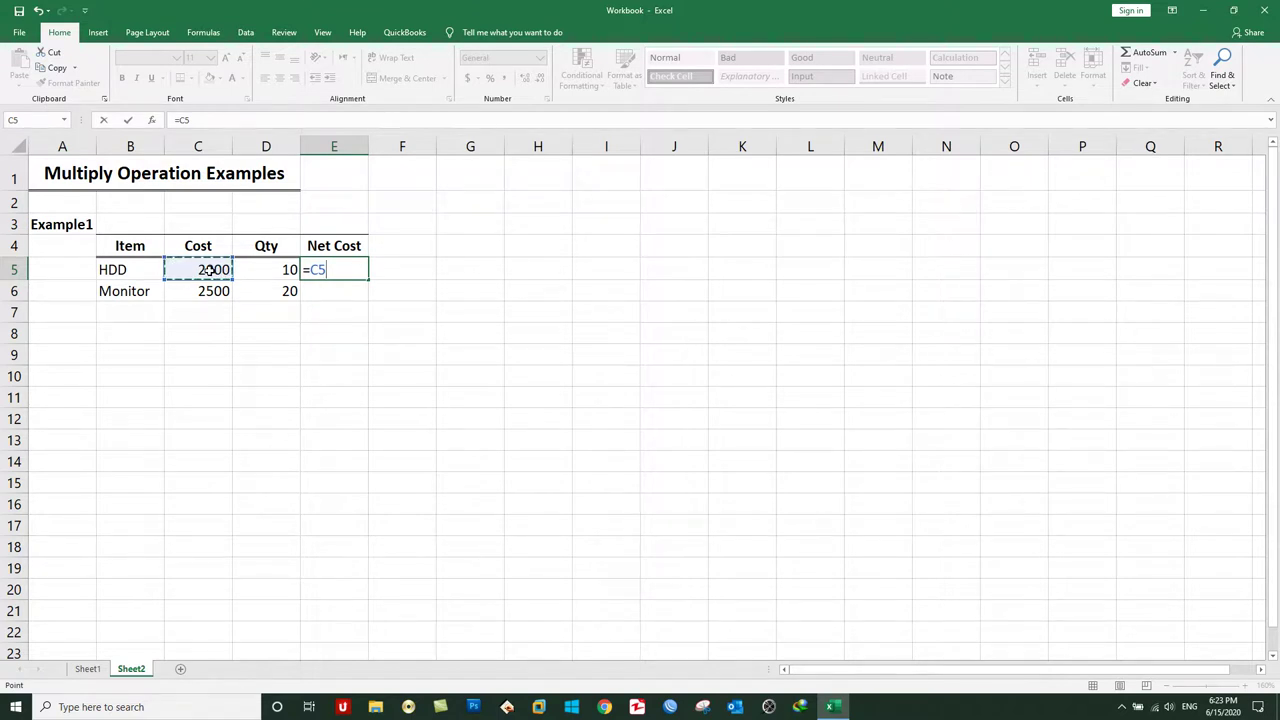
pyautogui.write('*')
pyautogui.click(274, 271)
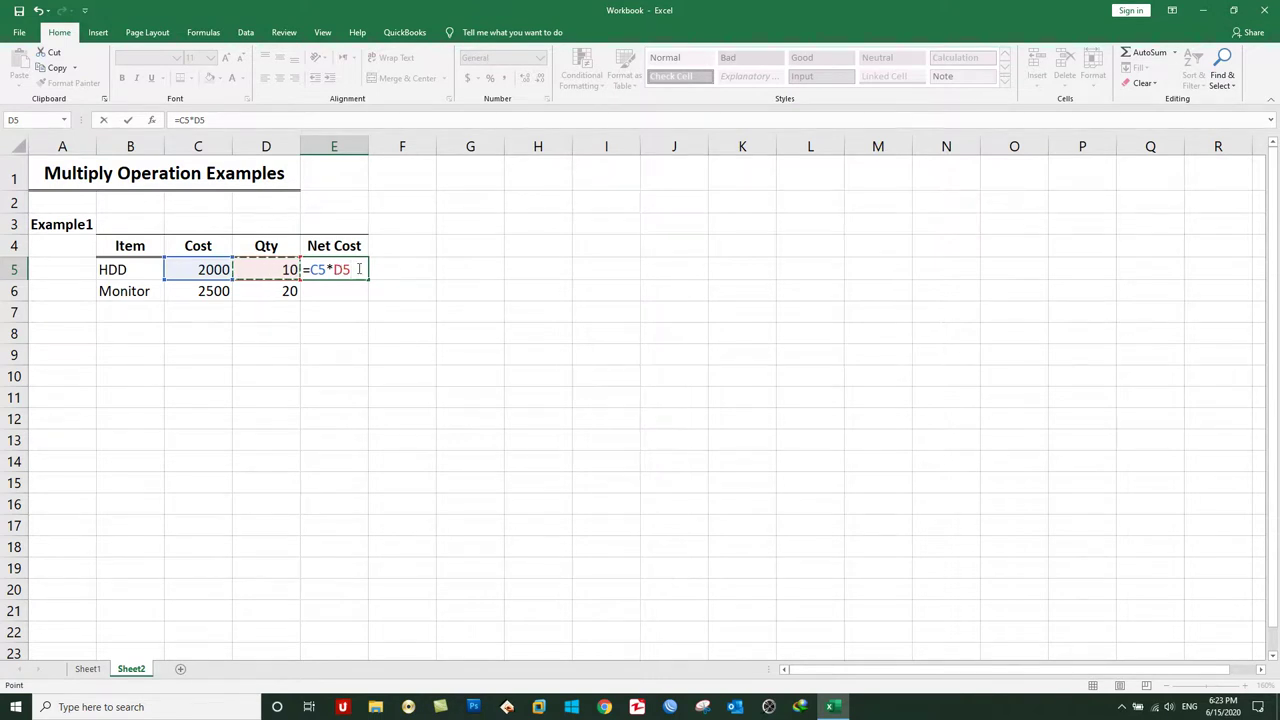
pyautogui.press('Return')
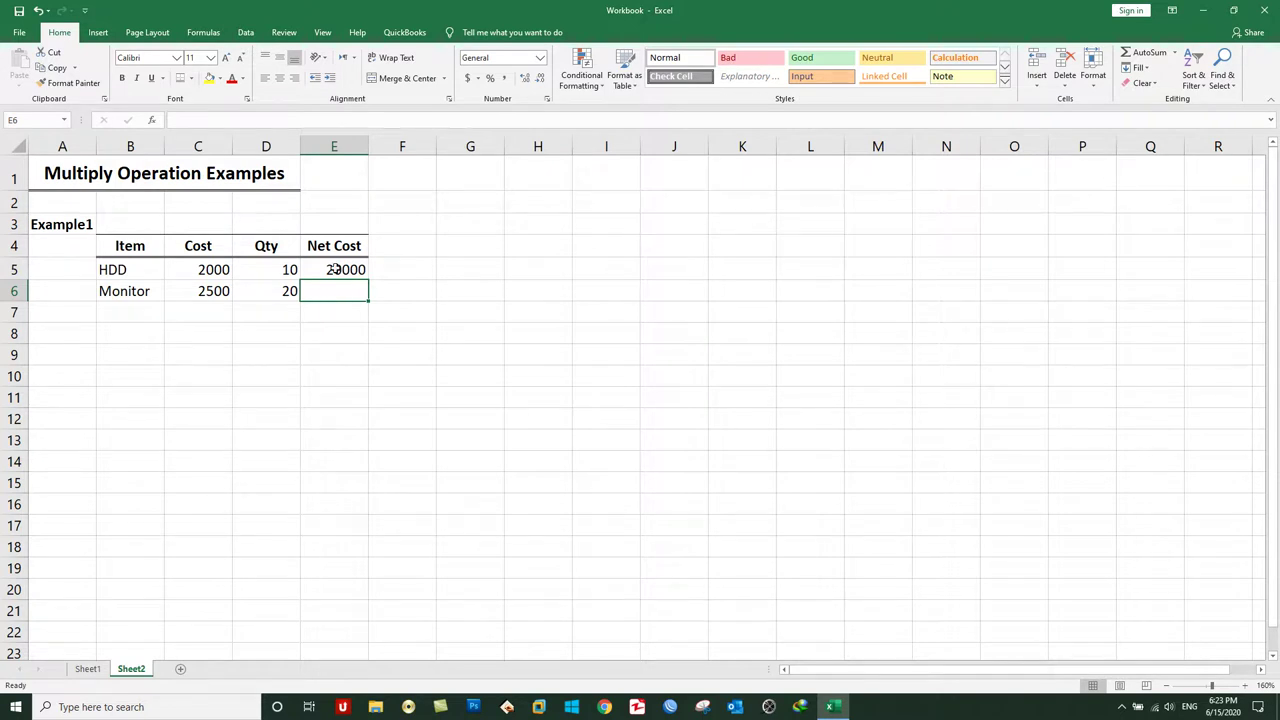
pyautogui.click(336, 269)
pyautogui.moveTo(334, 270); pyautogui.dragTo(330, 290)
# Enter =C6*D6 in E6 so Monitor's Net Cost shows 50000.
pyautogui.click(338, 291)
pyautogui.write('=')
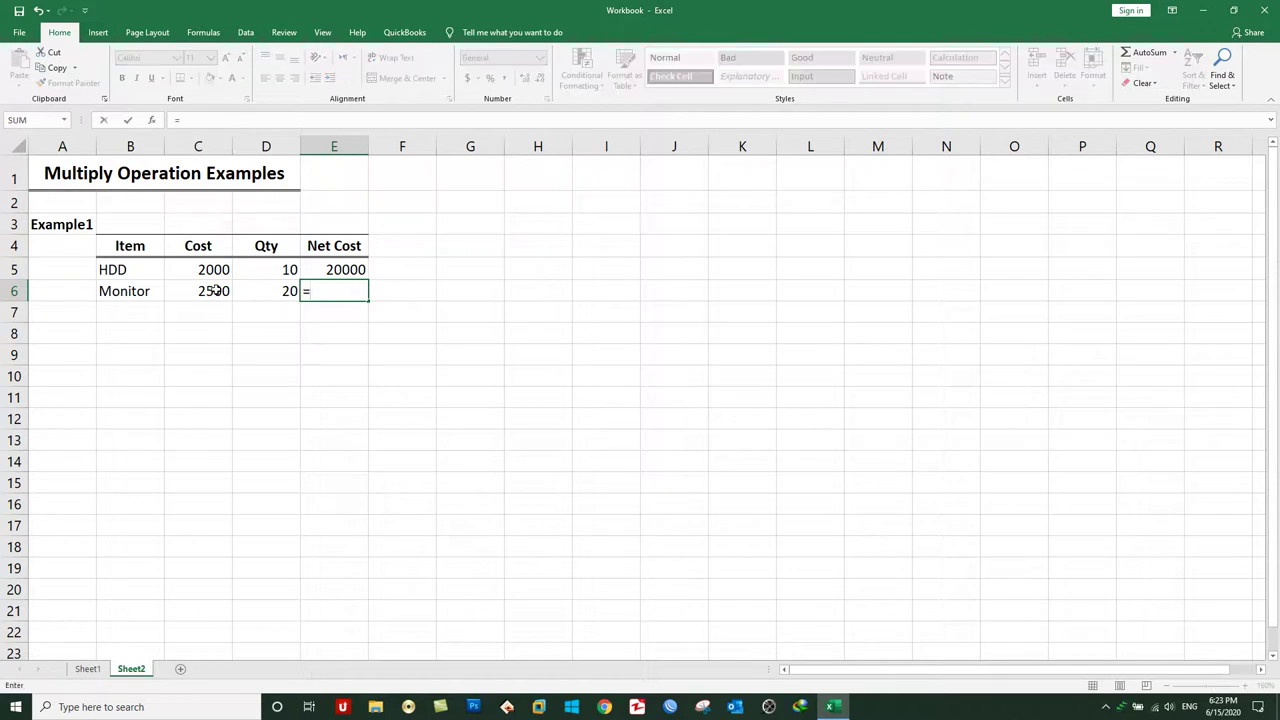
pyautogui.click(216, 289)
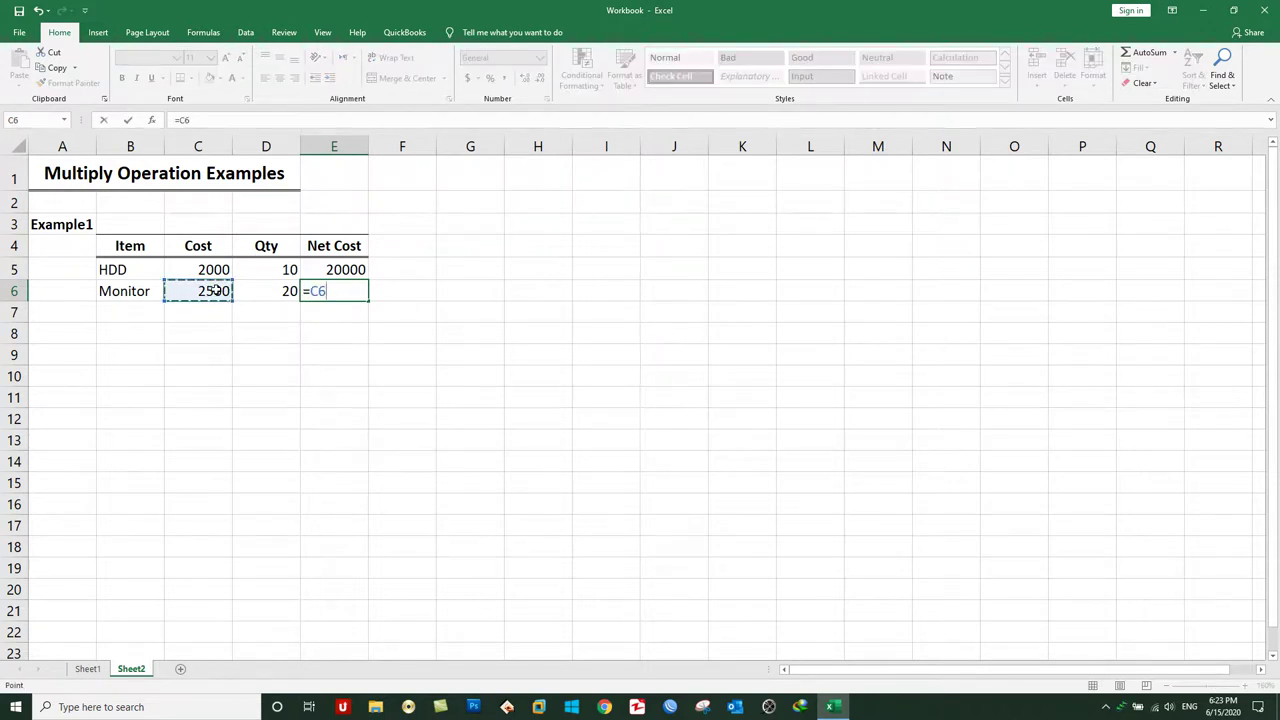
pyautogui.write('*')
pyautogui.click(263, 286)
pyautogui.press('Return')
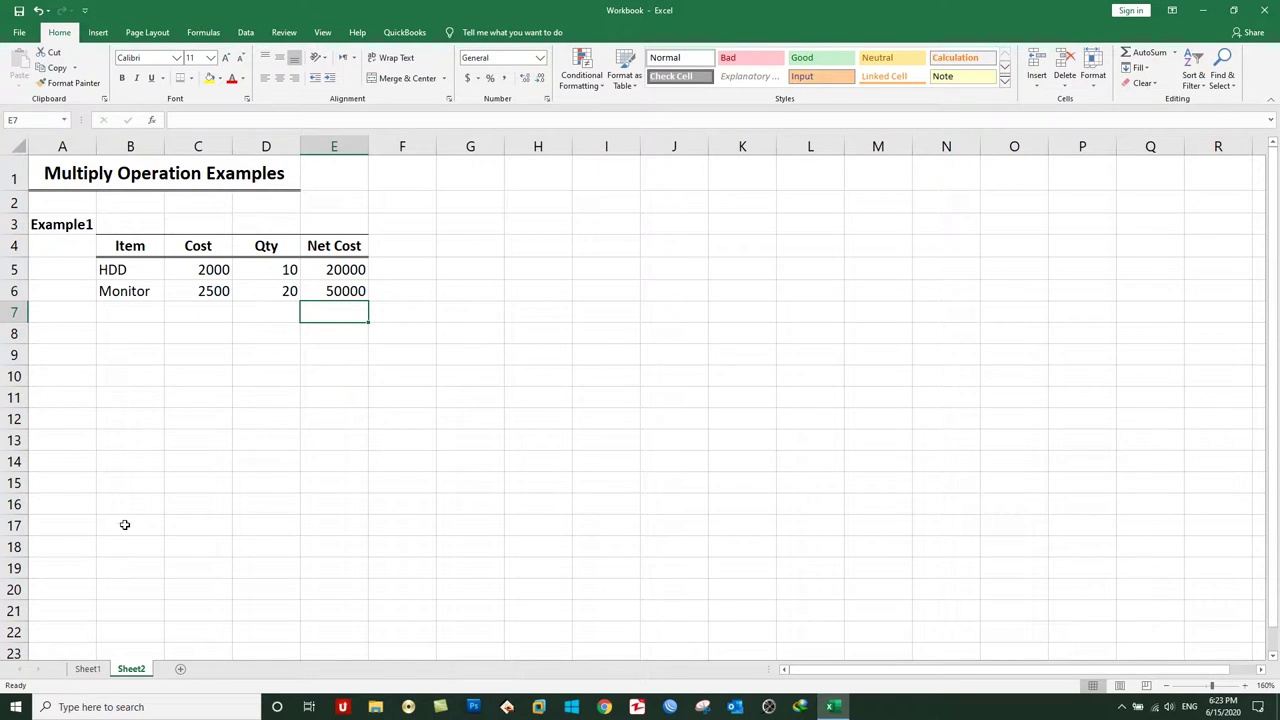
pyautogui.click(345, 292)
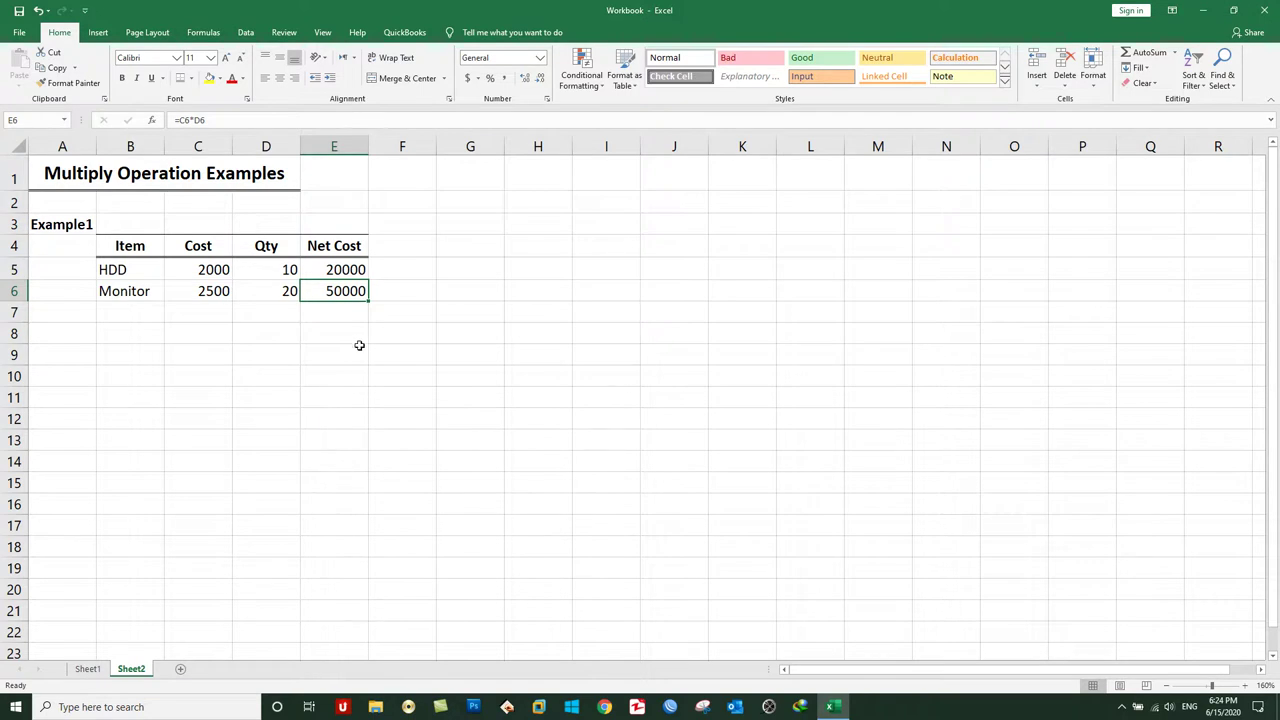
# Fill the Net Cost formula down to E19 and add item CPU with cost 3000 in row 7.
pyautogui.moveTo(345, 285); pyautogui.dragTo(337, 575)
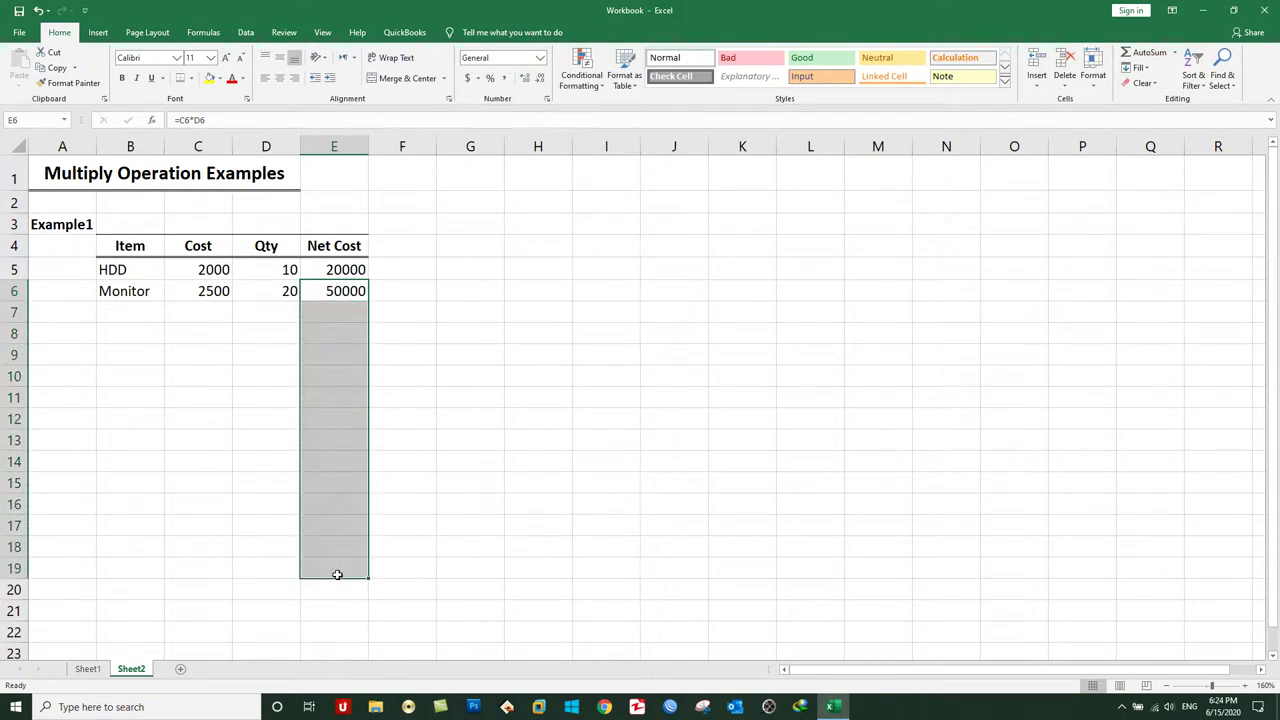
pyautogui.moveTo(337, 575); pyautogui.dragTo(337, 573)
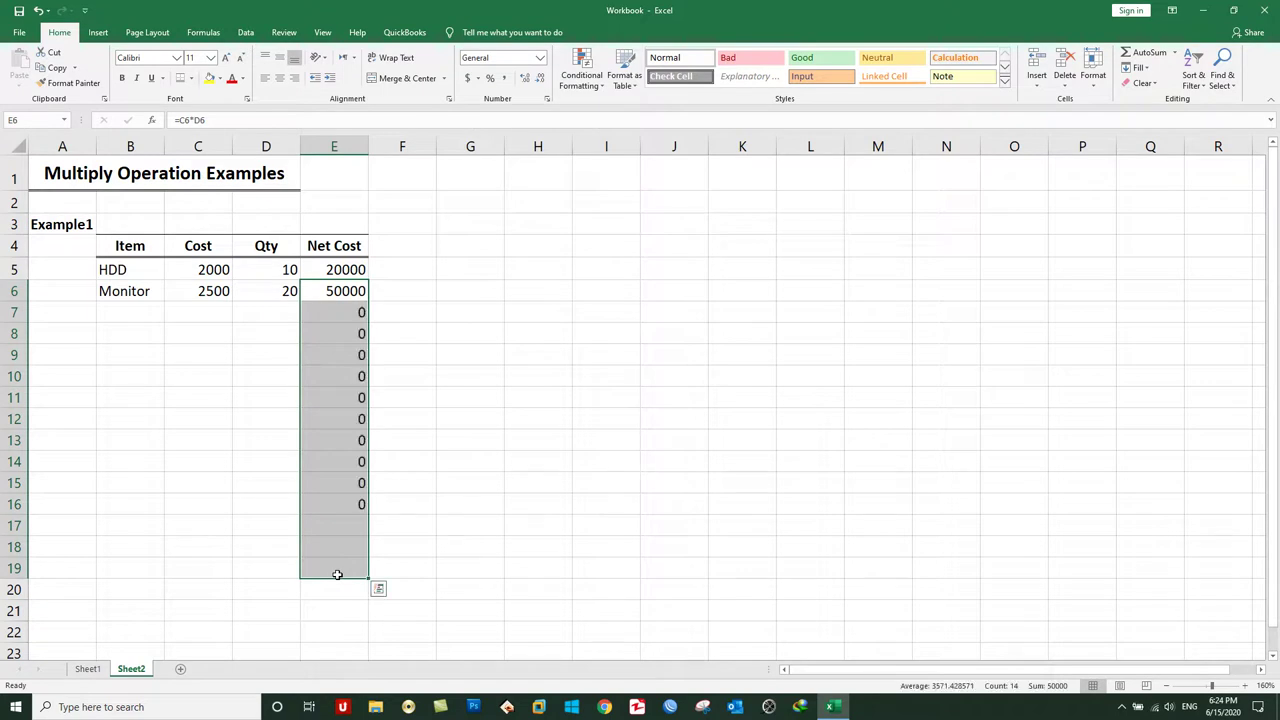
pyautogui.click(142, 316)
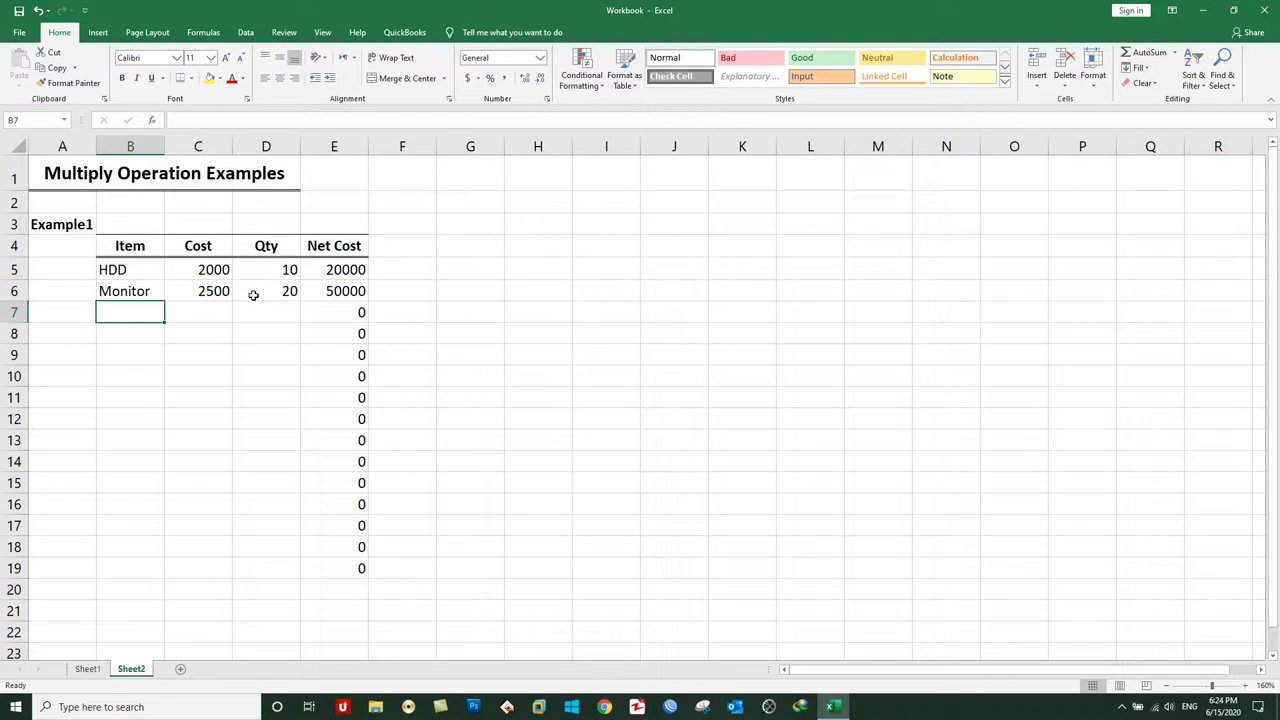
pyautogui.write('CPU')
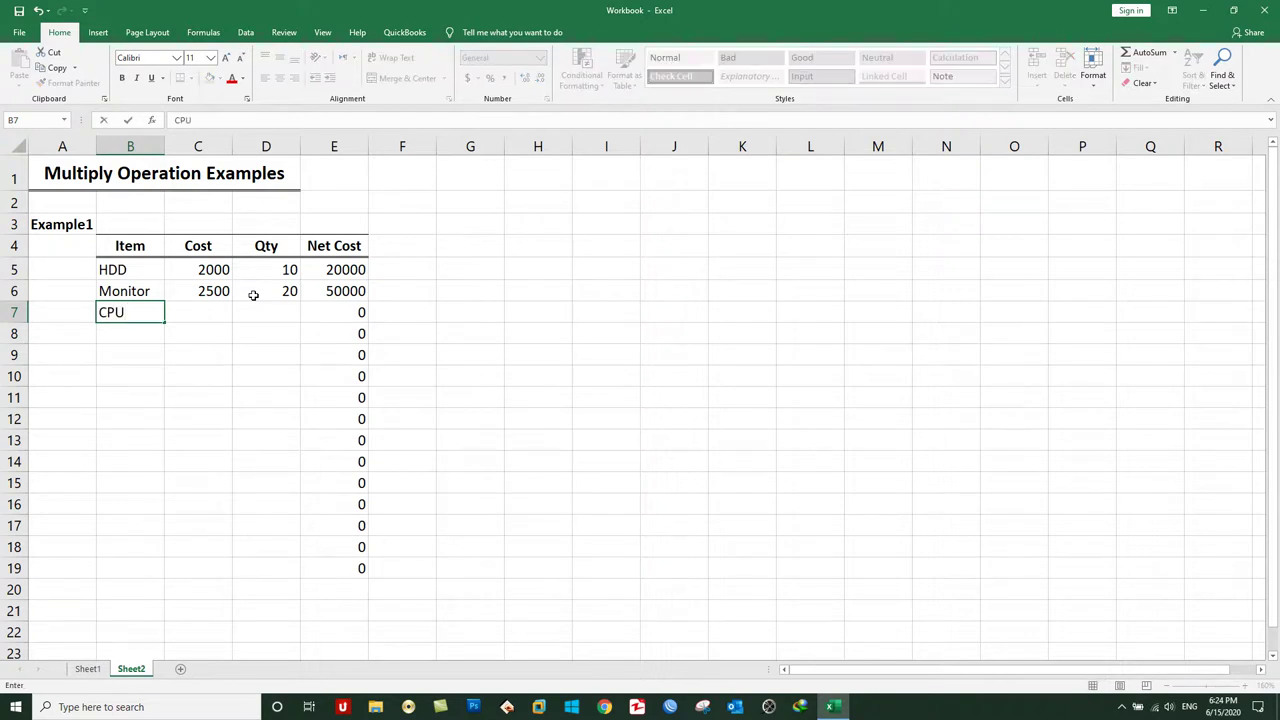
pyautogui.press('Tab')
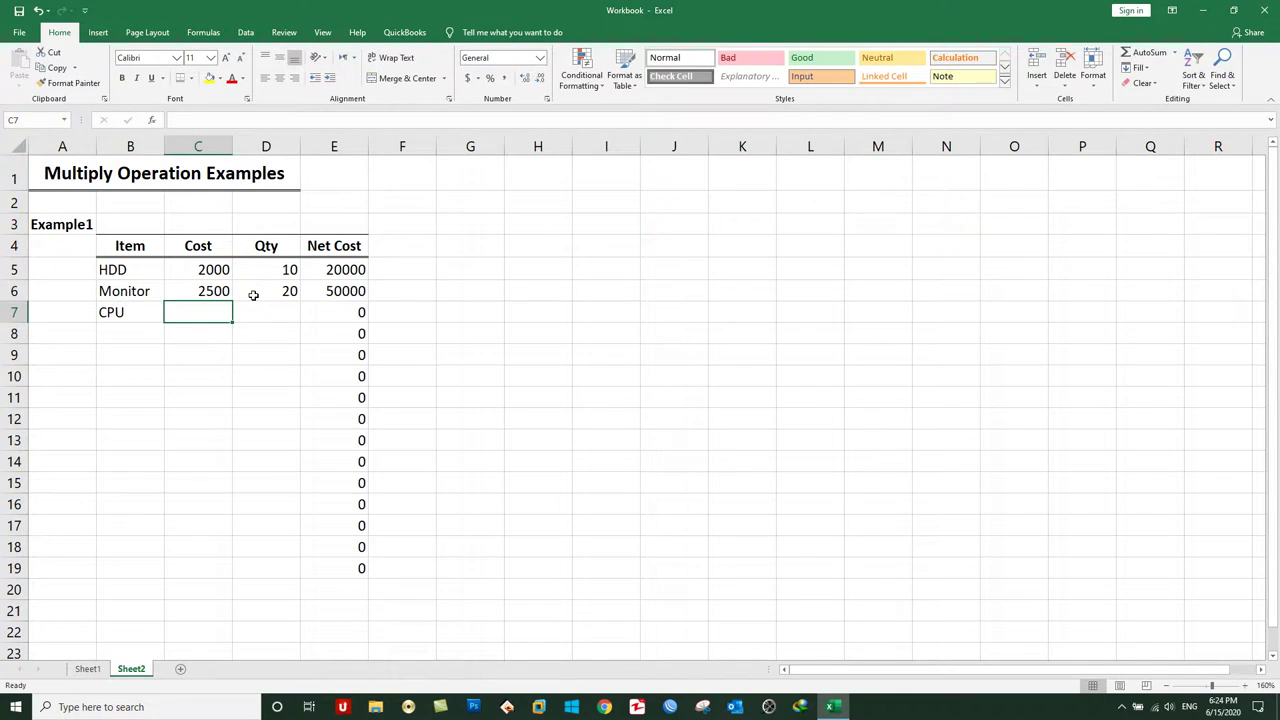
pyautogui.write('3000')
pyautogui.press('Tab')
# Set CPU's quantity to 20, giving a Net Cost of 60000.
pyautogui.write('1')
pyautogui.press('Tab')
pyautogui.press('Left')
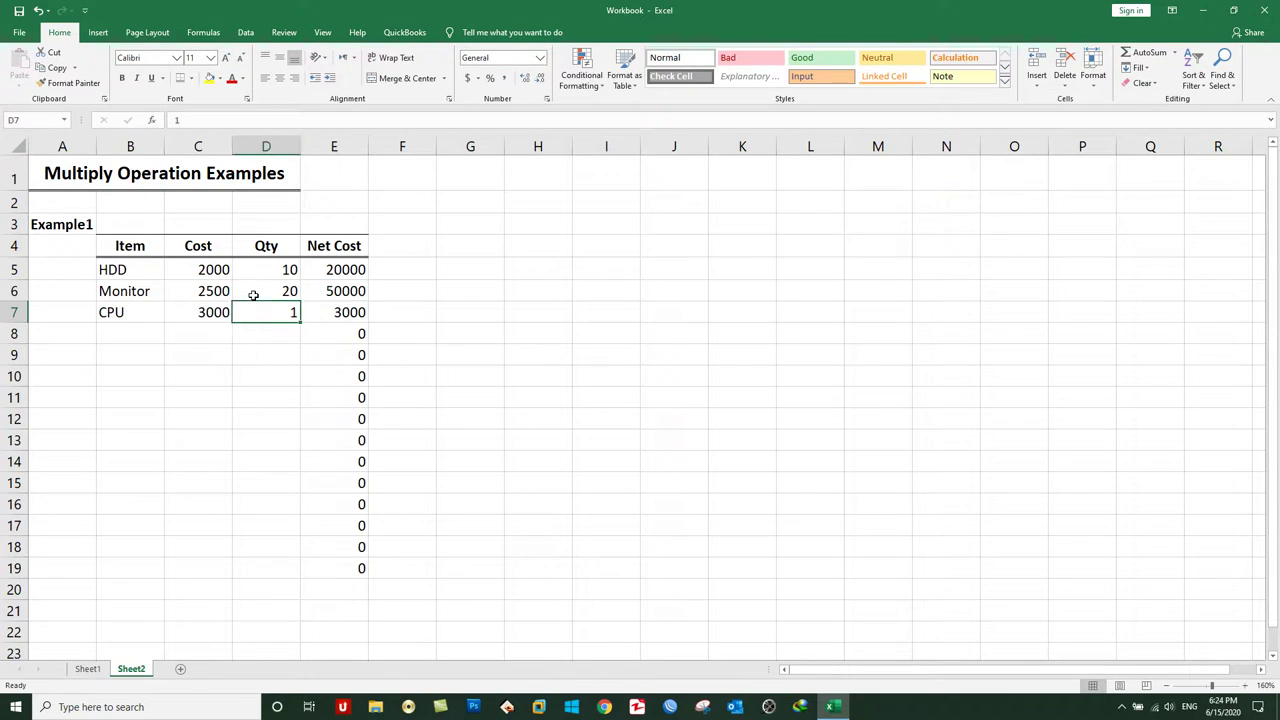
pyautogui.write('20')
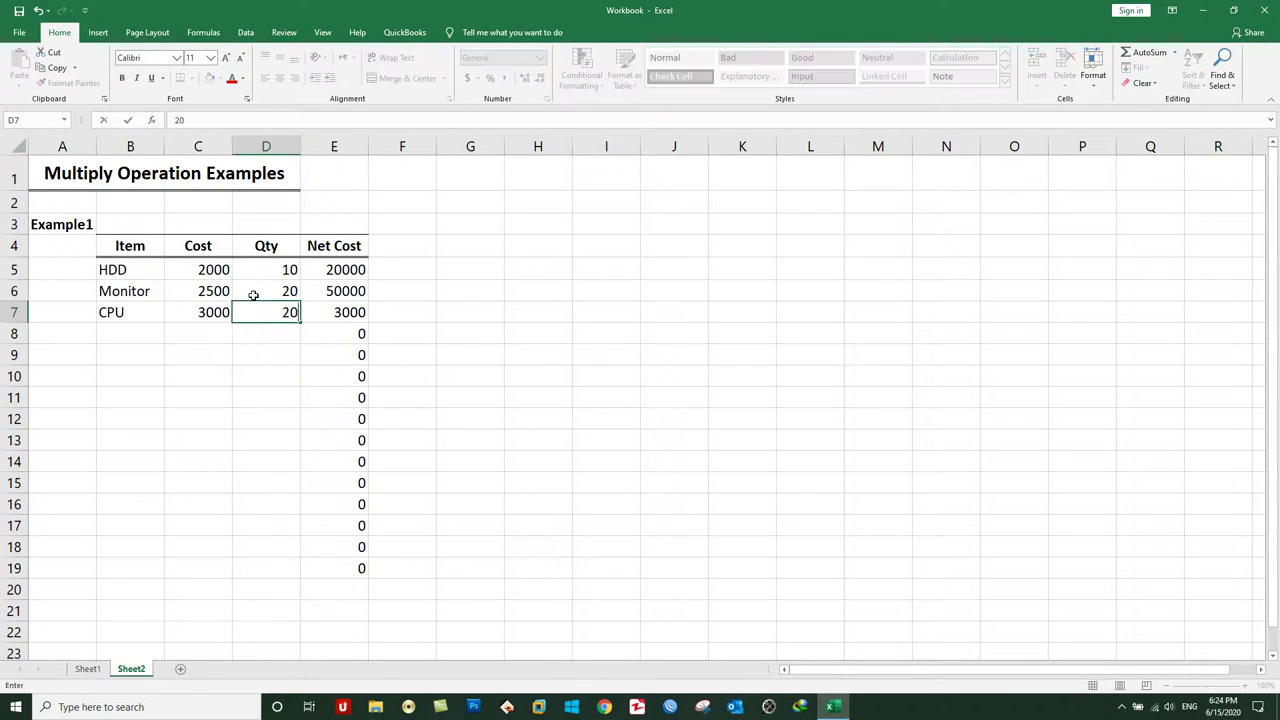
pyautogui.press('Tab')
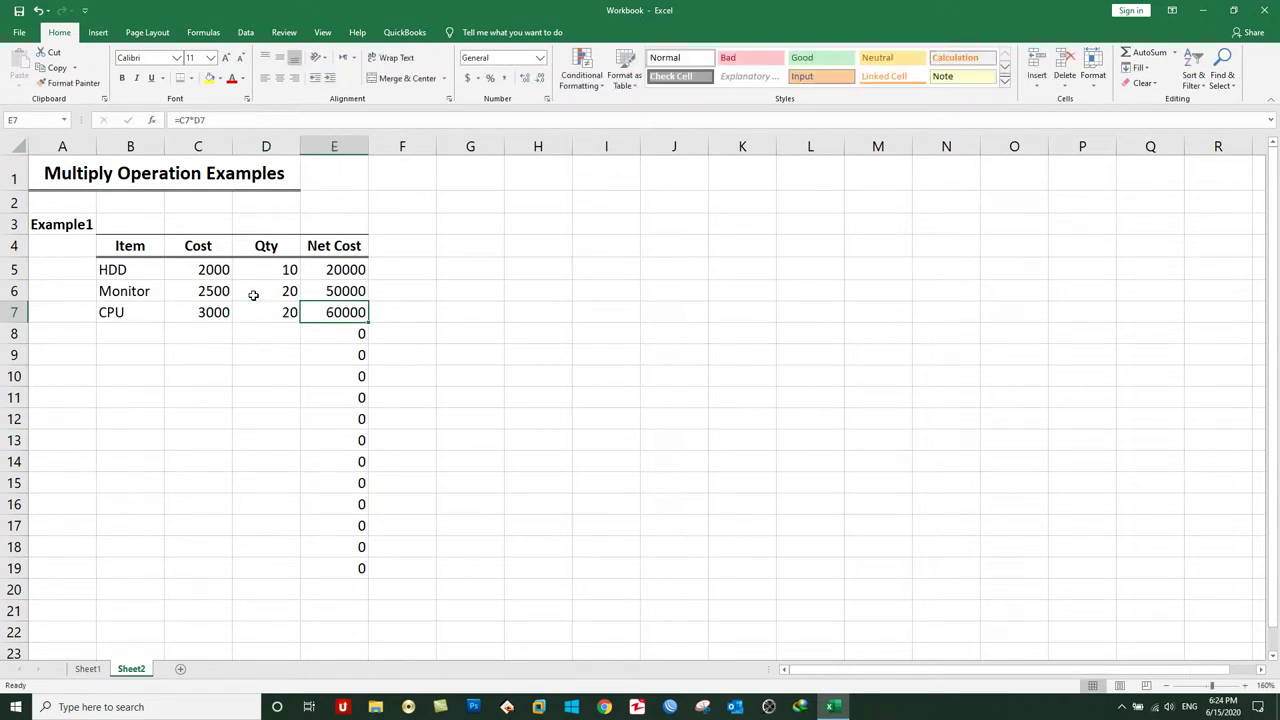
pyautogui.press('Left')
pyautogui.press('Left')
pyautogui.press('Down')
pyautogui.press('Left')
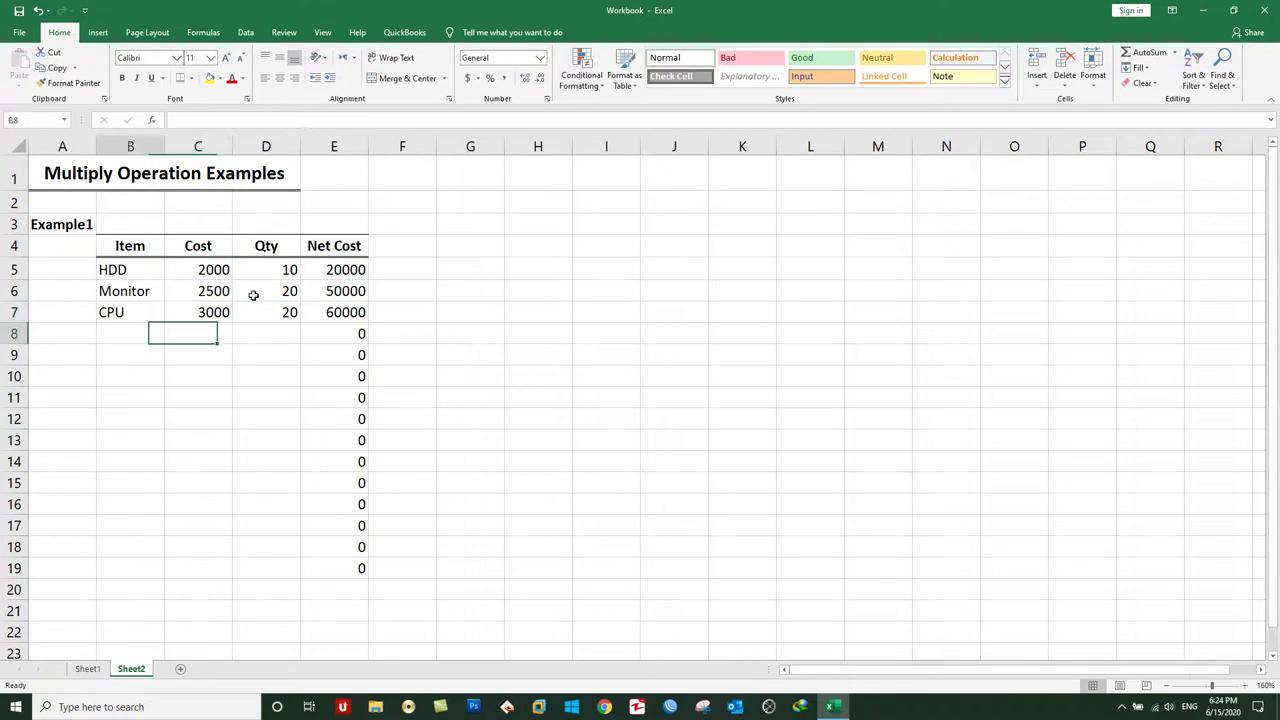
pyautogui.press('Down')
pyautogui.press('Up')
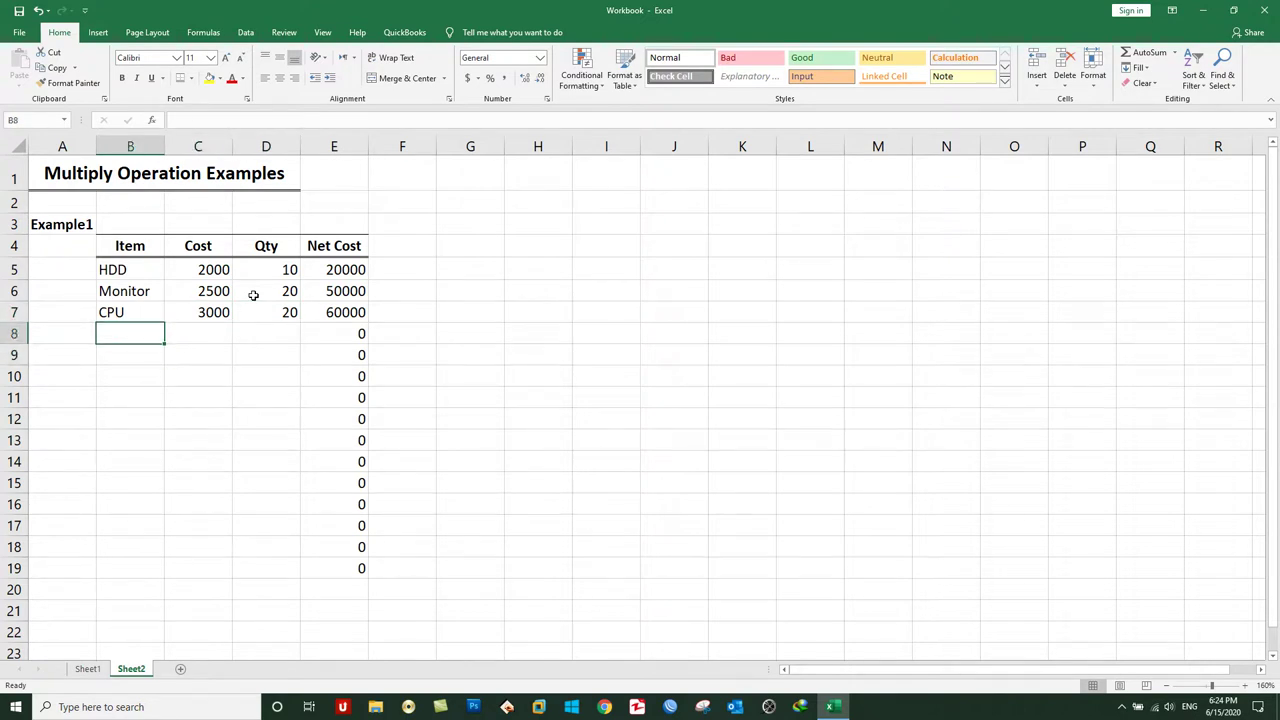
pyautogui.press('Right')
pyautogui.press('Right')
pyautogui.press('Right')
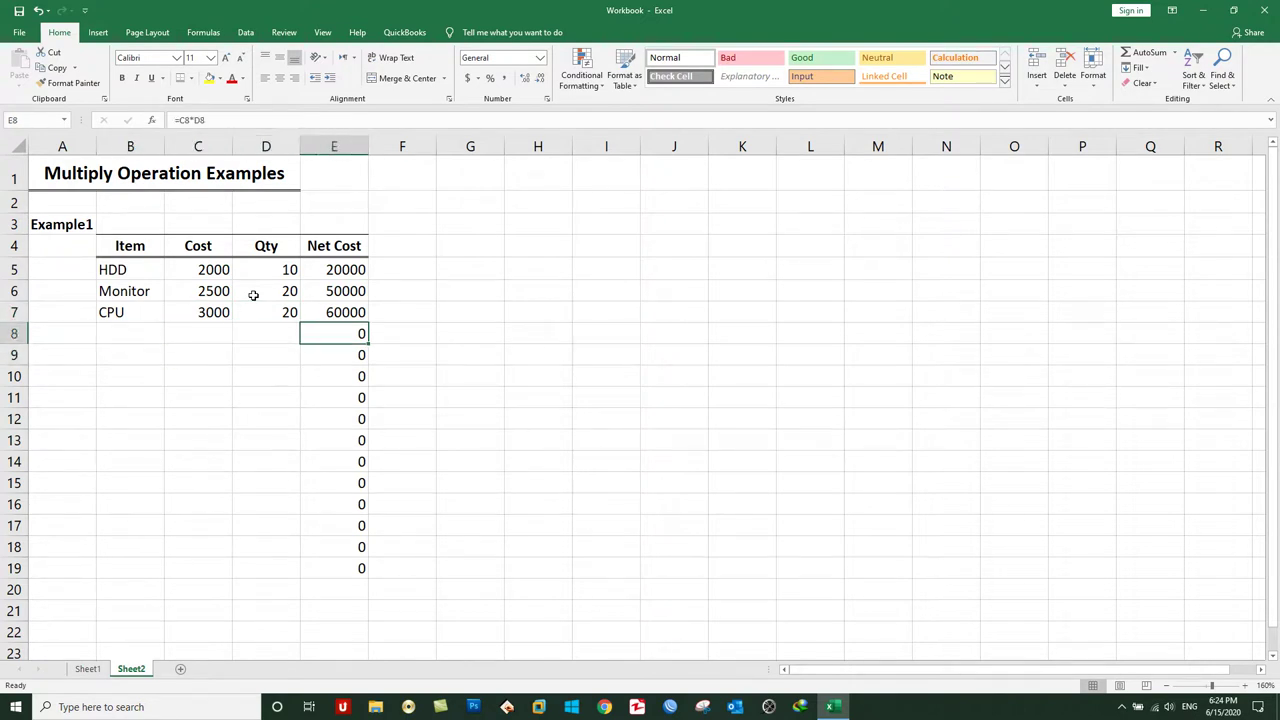
pyautogui.press('Down')
pyautogui.press('Down')
pyautogui.press('Down')
pyautogui.press('Down')
pyautogui.press('Down')
pyautogui.press('Down')
pyautogui.press('Down')
pyautogui.press('Up')
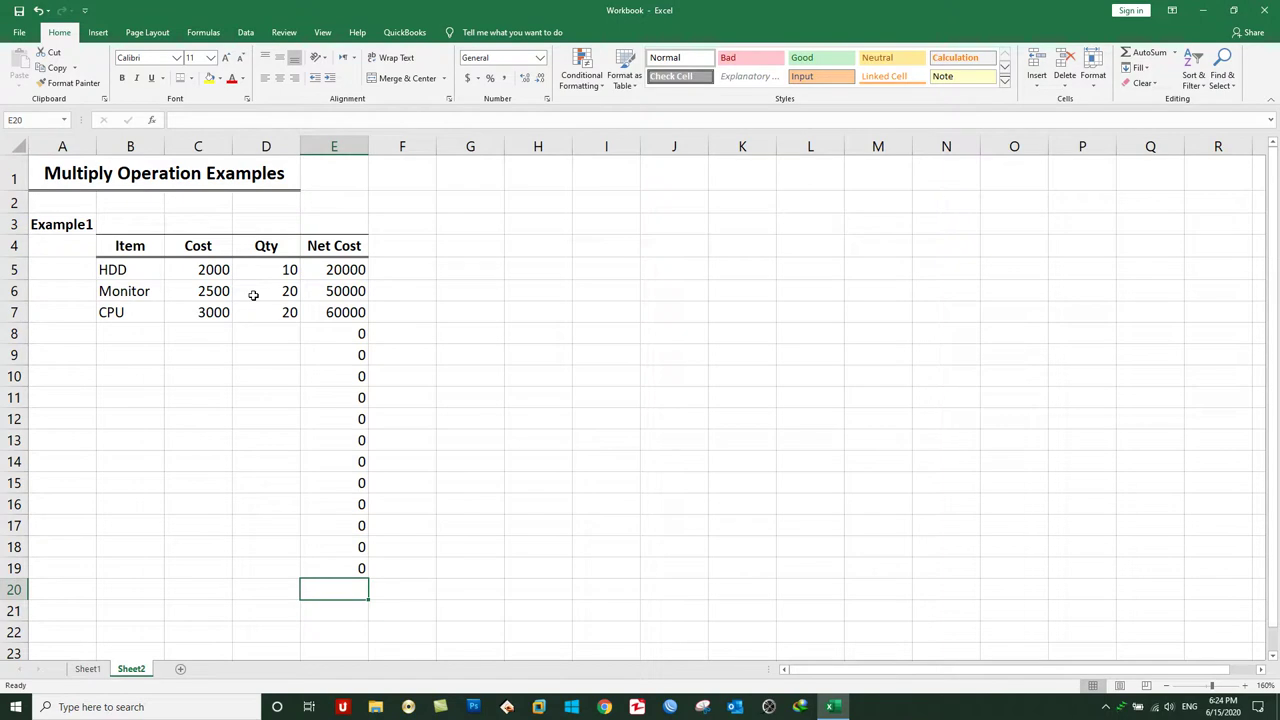
# Clear the leftover Net Cost zeros from the range B10:E20.
pyautogui.hotkey('shift', 'Up')
pyautogui.hotkey('shift', 'Up')
pyautogui.hotkey('shift', 'Up')
pyautogui.hotkey('shift', 'Up')
pyautogui.hotkey('shift', 'Up')
pyautogui.hotkey('shift', 'Up')
pyautogui.hotkey('shift', 'Up')
pyautogui.hotkey('shift', 'Up')
pyautogui.hotkey('shift', 'Up')
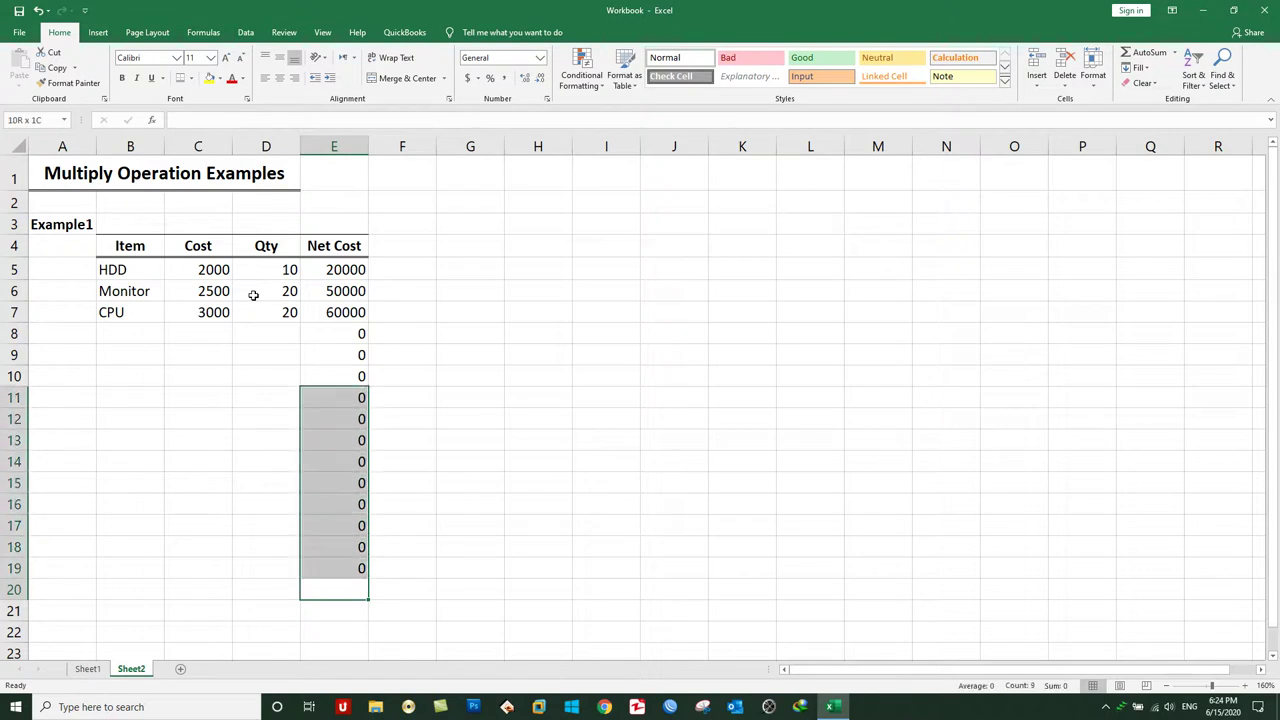
pyautogui.hotkey('shift', 'Up')
pyautogui.hotkey('shift', 'Left')
pyautogui.hotkey('shift', 'Left')
pyautogui.hotkey('shift', 'Left')
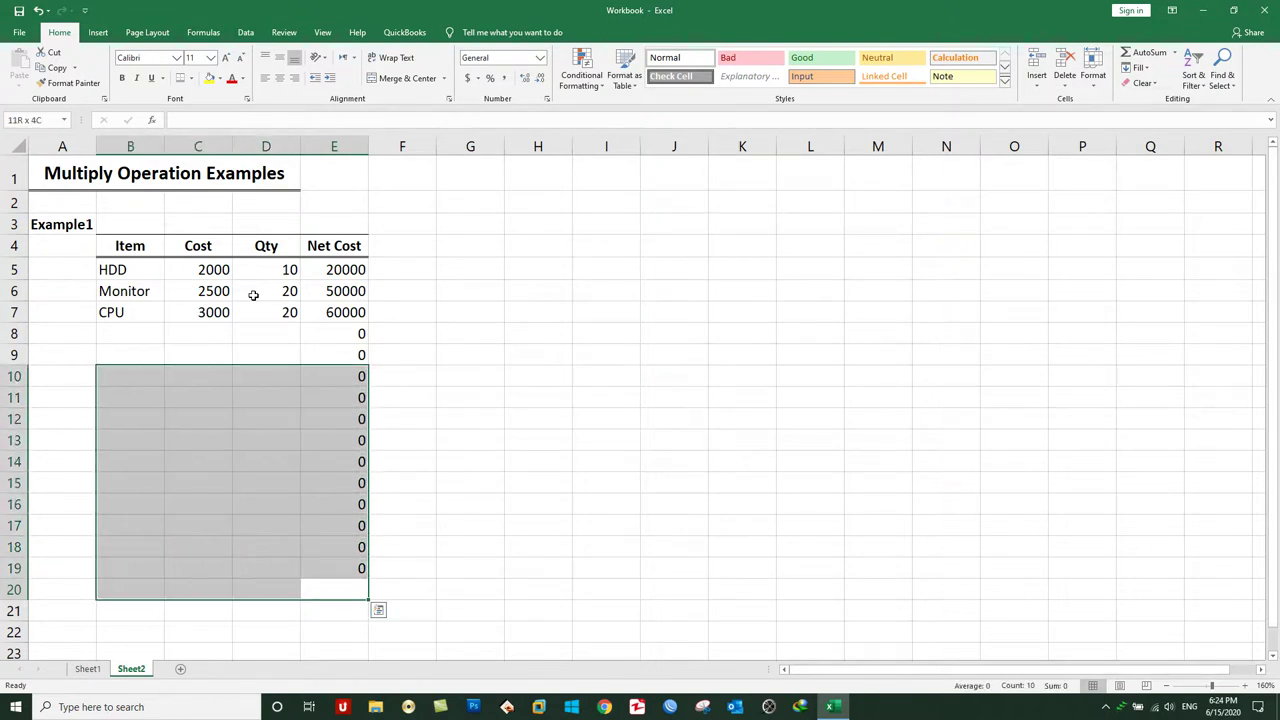
pyautogui.press('Delete')
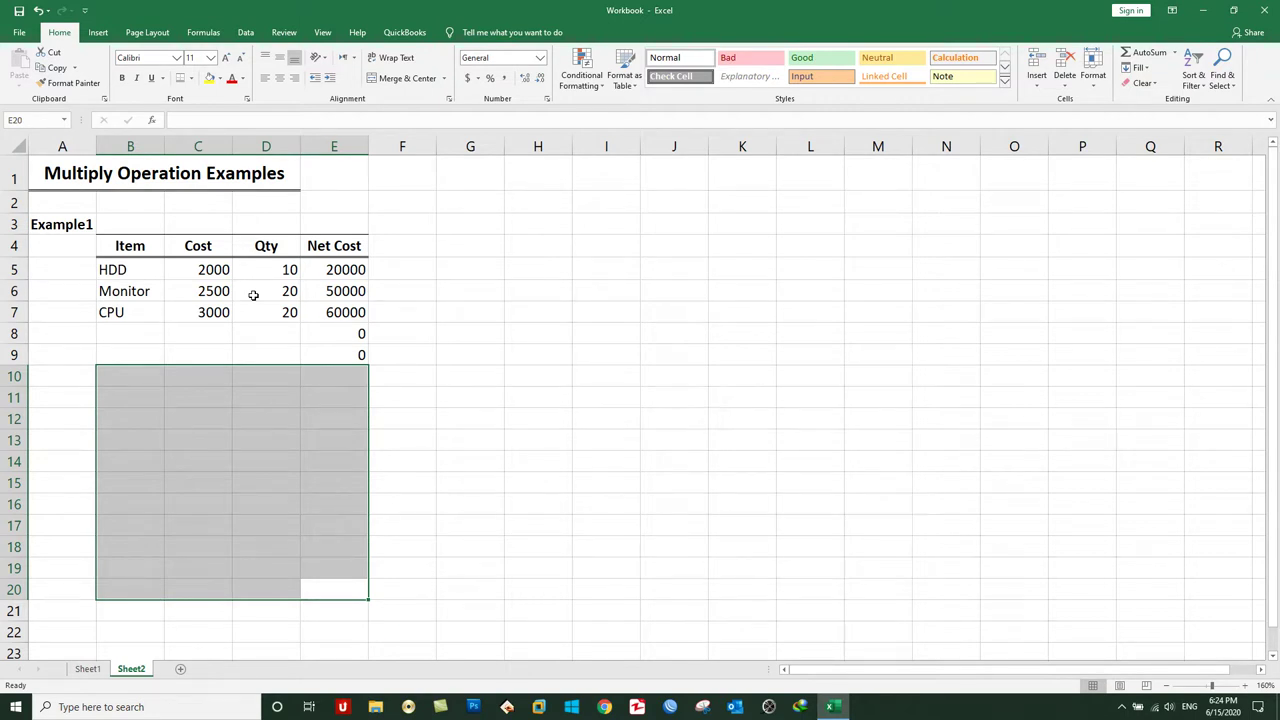
pyautogui.press('Left')
pyautogui.press('Up')
pyautogui.press('Up')
pyautogui.press('Up')
pyautogui.press('Up')
pyautogui.press('Up')
pyautogui.press('Up')
pyautogui.press('Up')
pyautogui.press('Up')
pyautogui.press('Up')
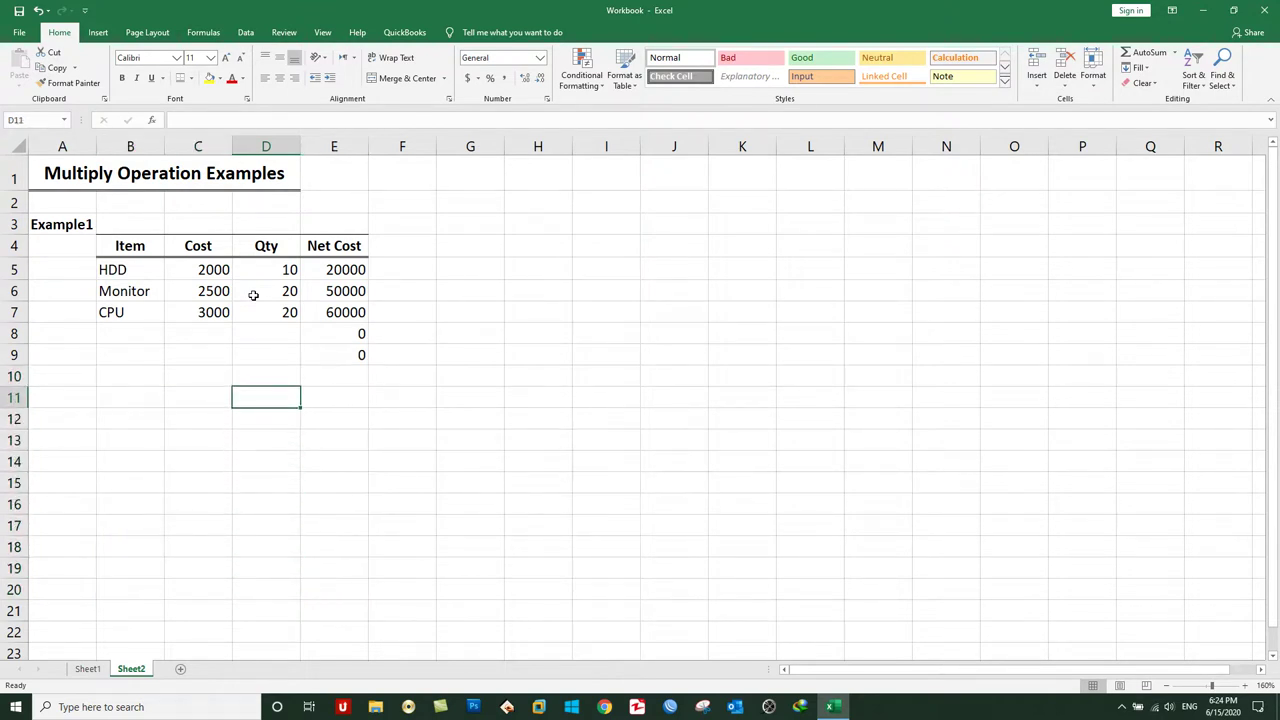
pyautogui.press('Left')
pyautogui.press('Left')
pyautogui.press('Left')
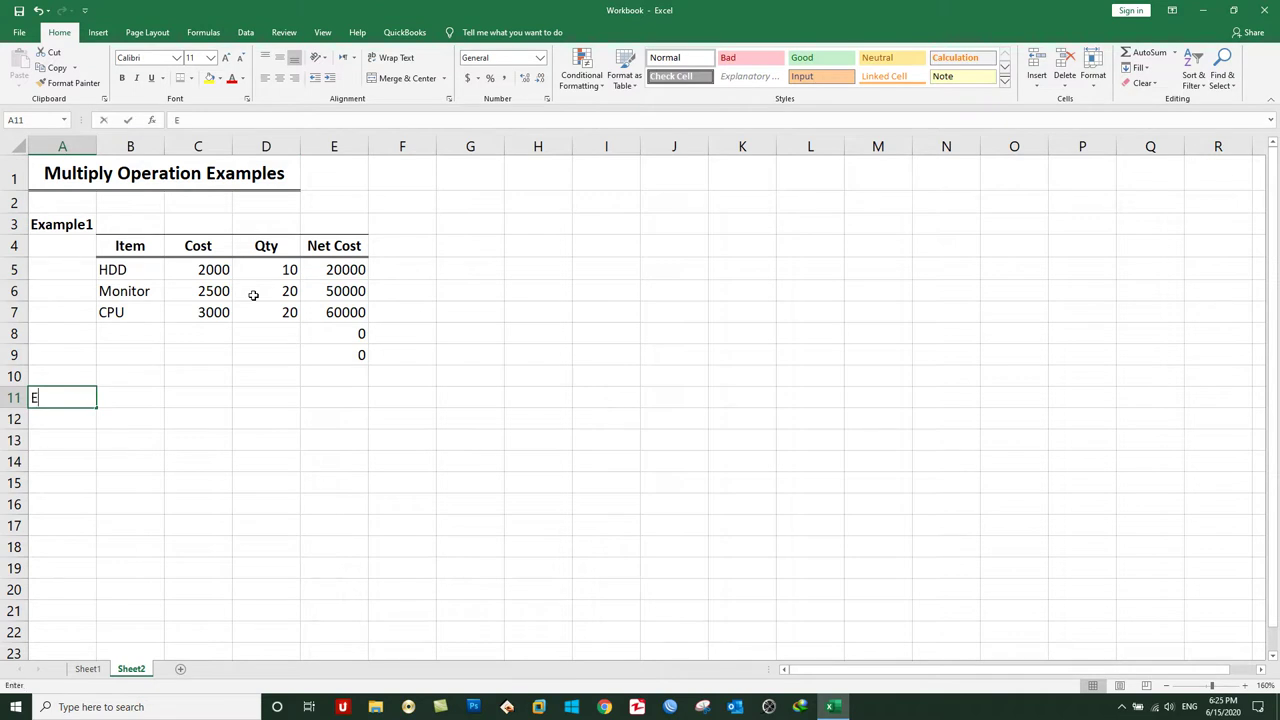
# Type the label 'Example2' in A11 and make it bold with Ctrl+B.
pyautogui.write('Example')
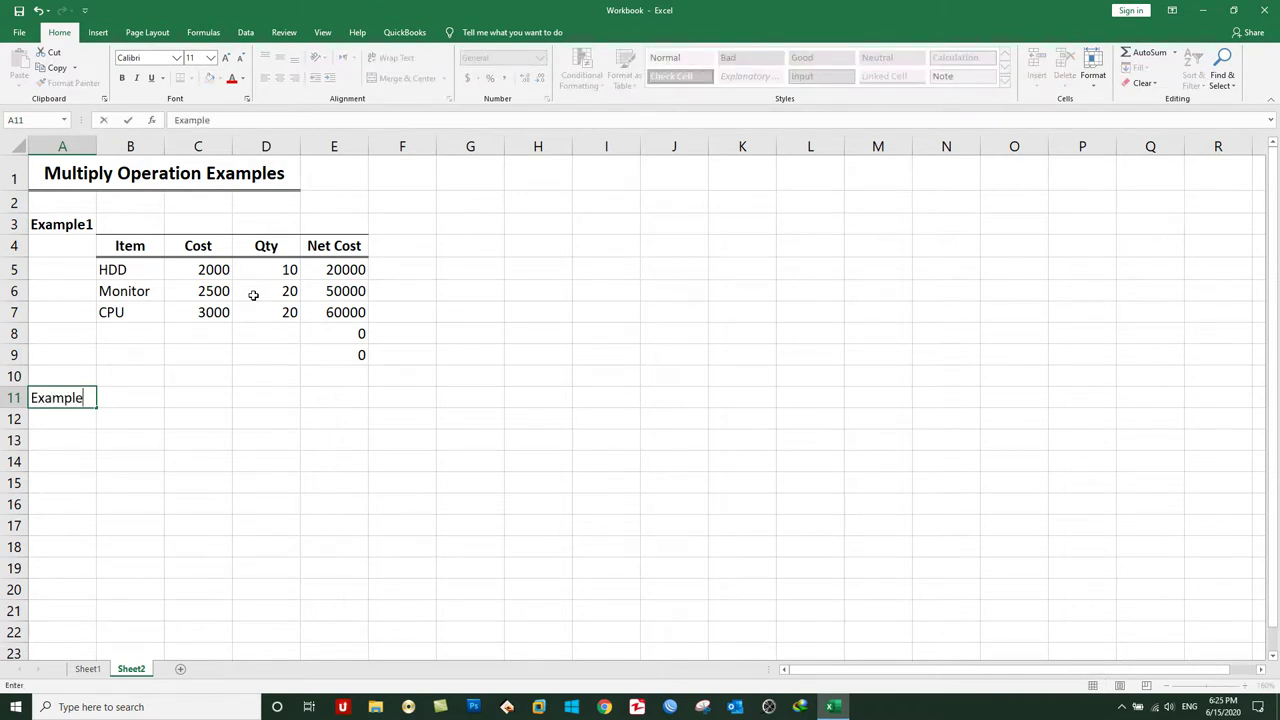
pyautogui.write('2')
pyautogui.press('Return')
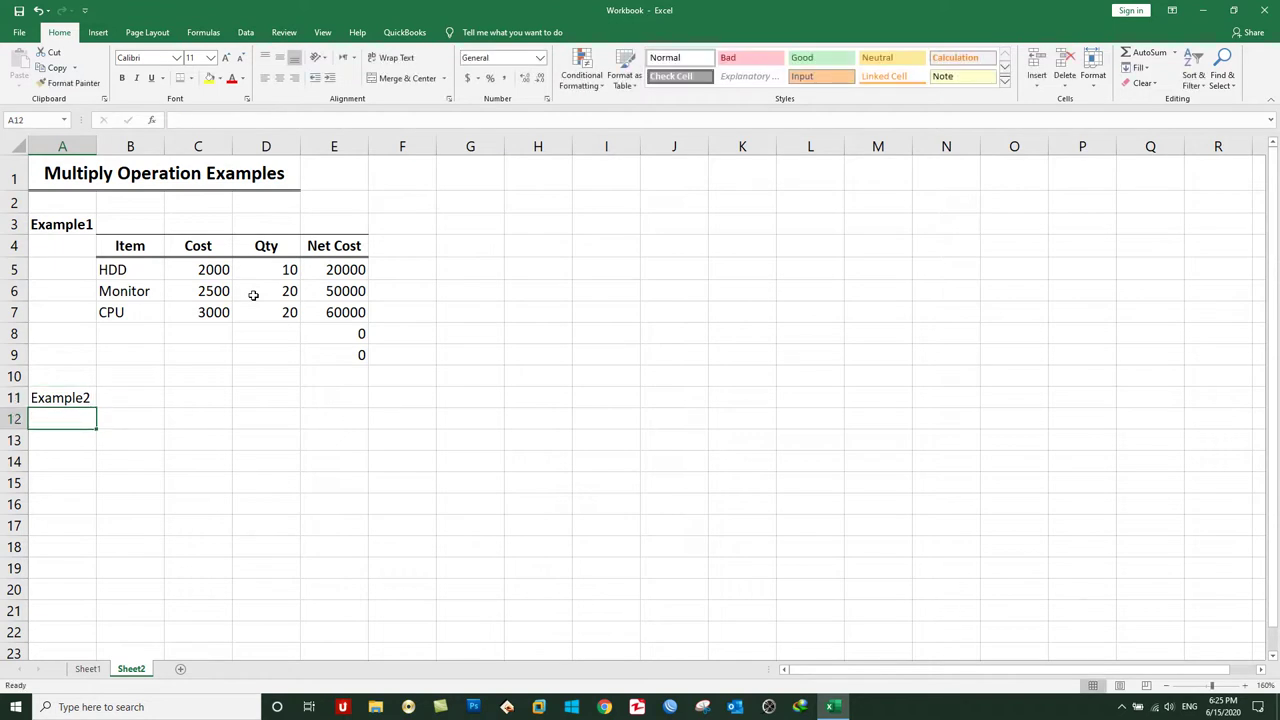
pyautogui.press('Up')
pyautogui.hotkey('ctrl', 'b')
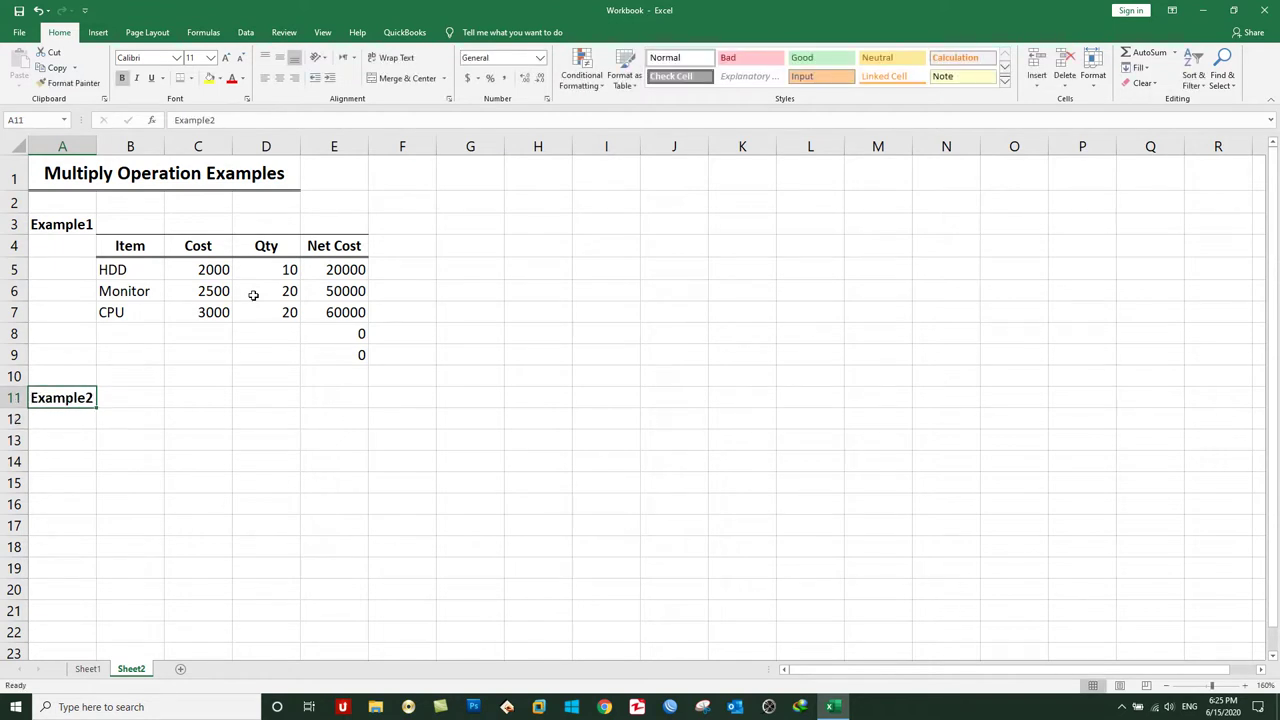
pyautogui.press('Down')
pyautogui.press('Right')
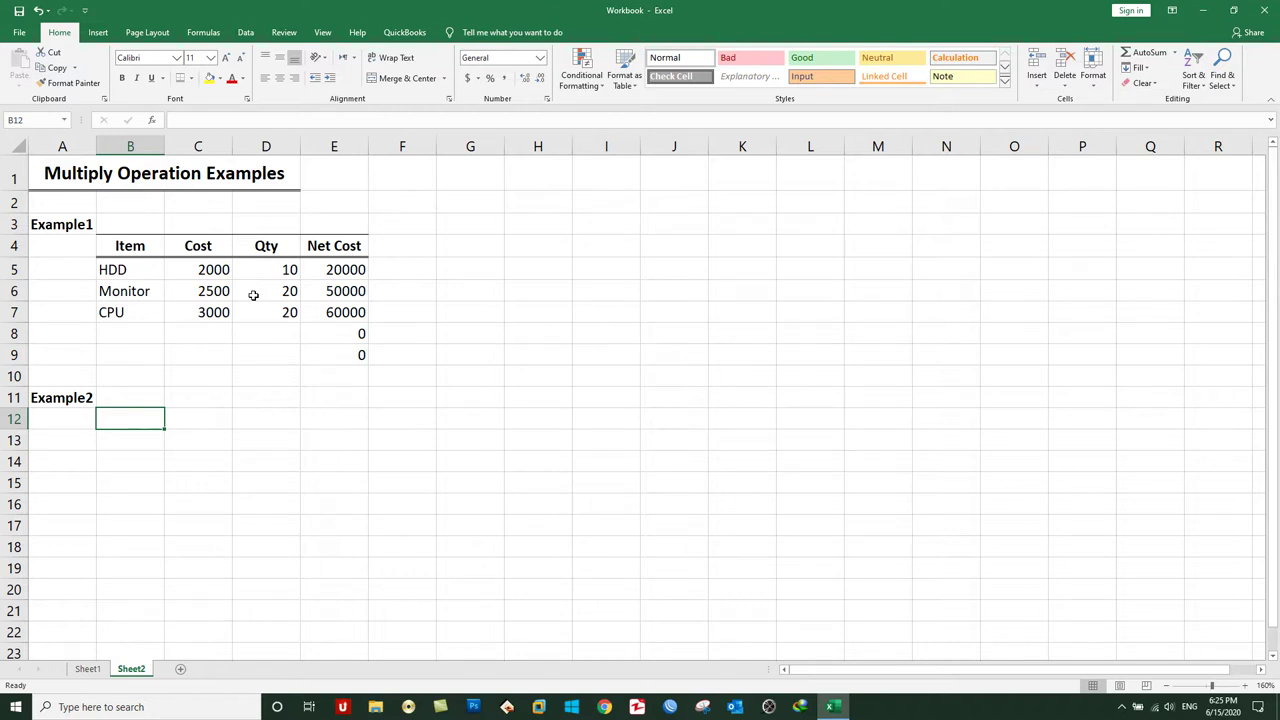
# Enter headers EmpID, EmpName, Post, Monthly Salary, Total Working Months and Net Salary across B12:G12.
pyautogui.write('EmpID')
pyautogui.press('Tab')
pyautogui.write('EmpName')
pyautogui.press('Tab')
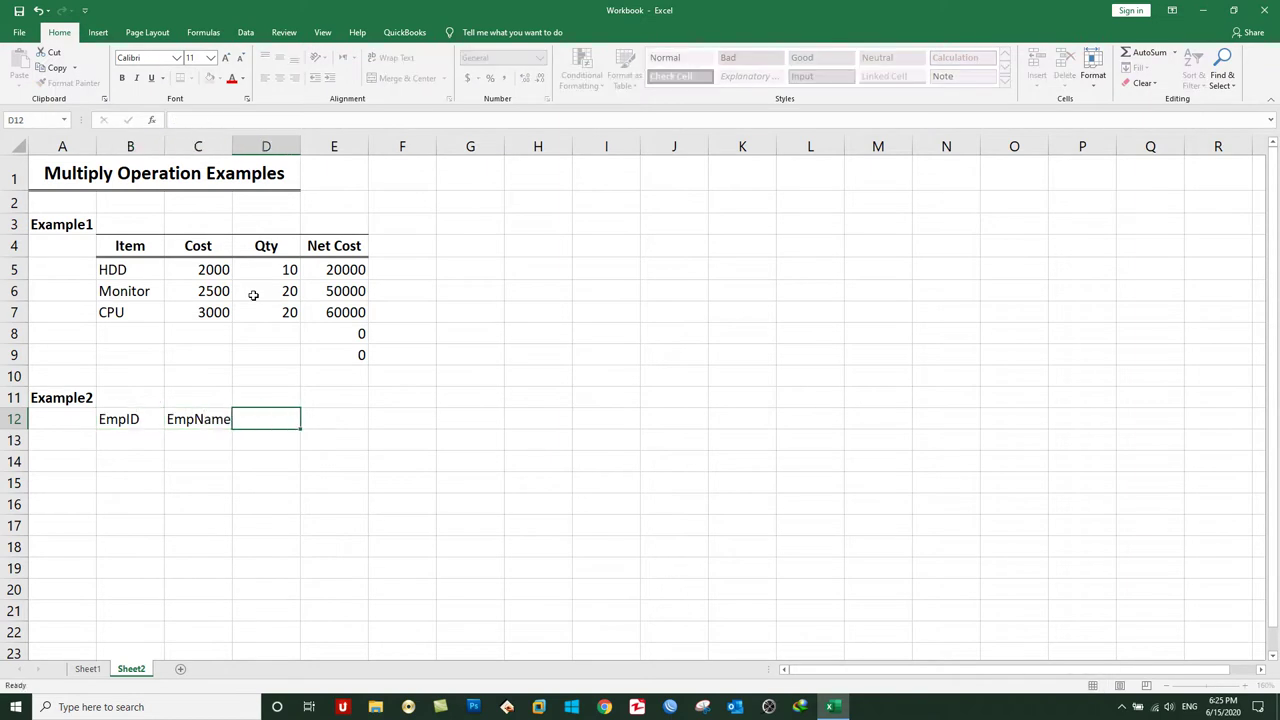
pyautogui.write('Post')
pyautogui.press('Tab')
pyautogui.write('Monthly Salar')
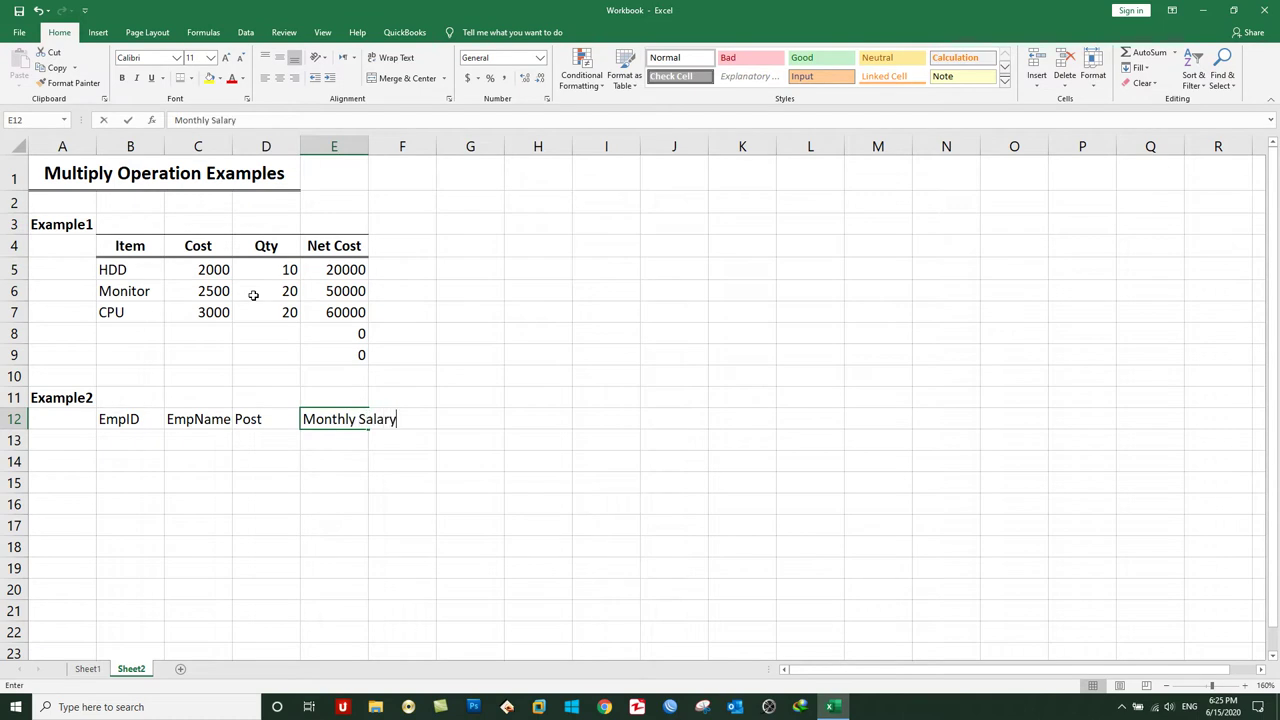
pyautogui.write('y')
pyautogui.press('Tab')
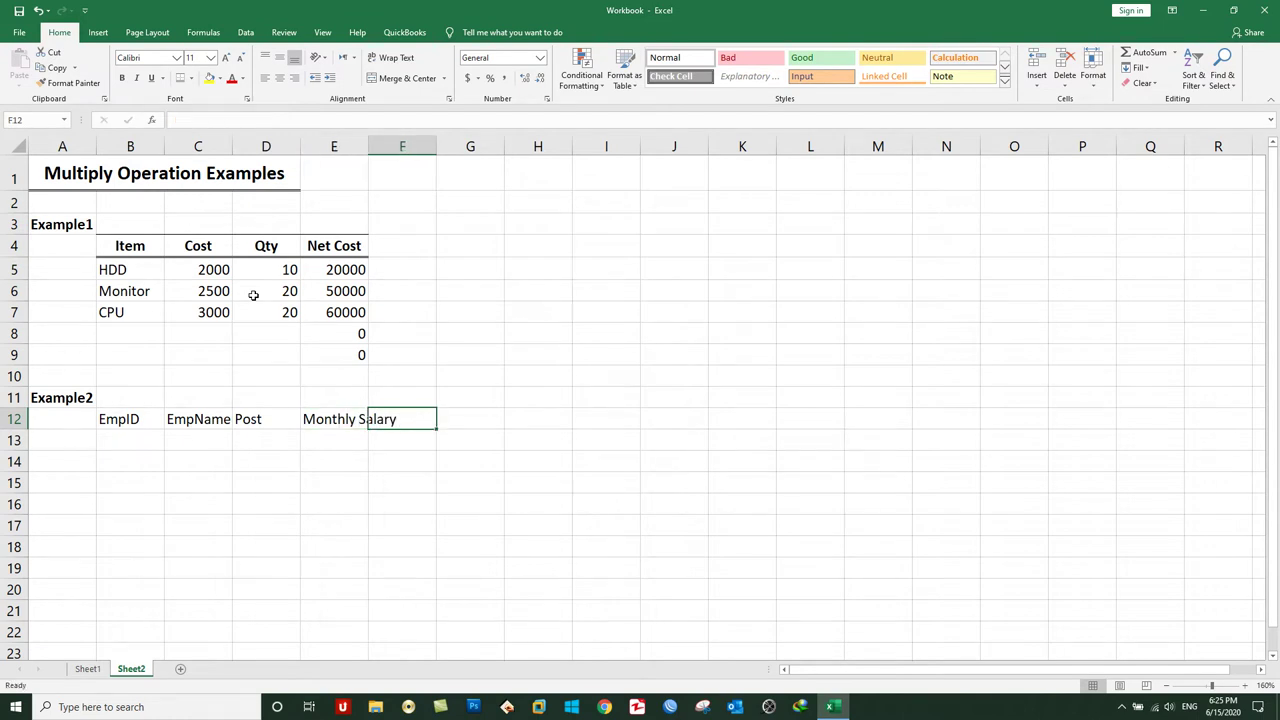
pyautogui.write('Total Working Months')
pyautogui.press('Tab')
pyautogui.write('Net Salary')
pyautogui.press('Return')
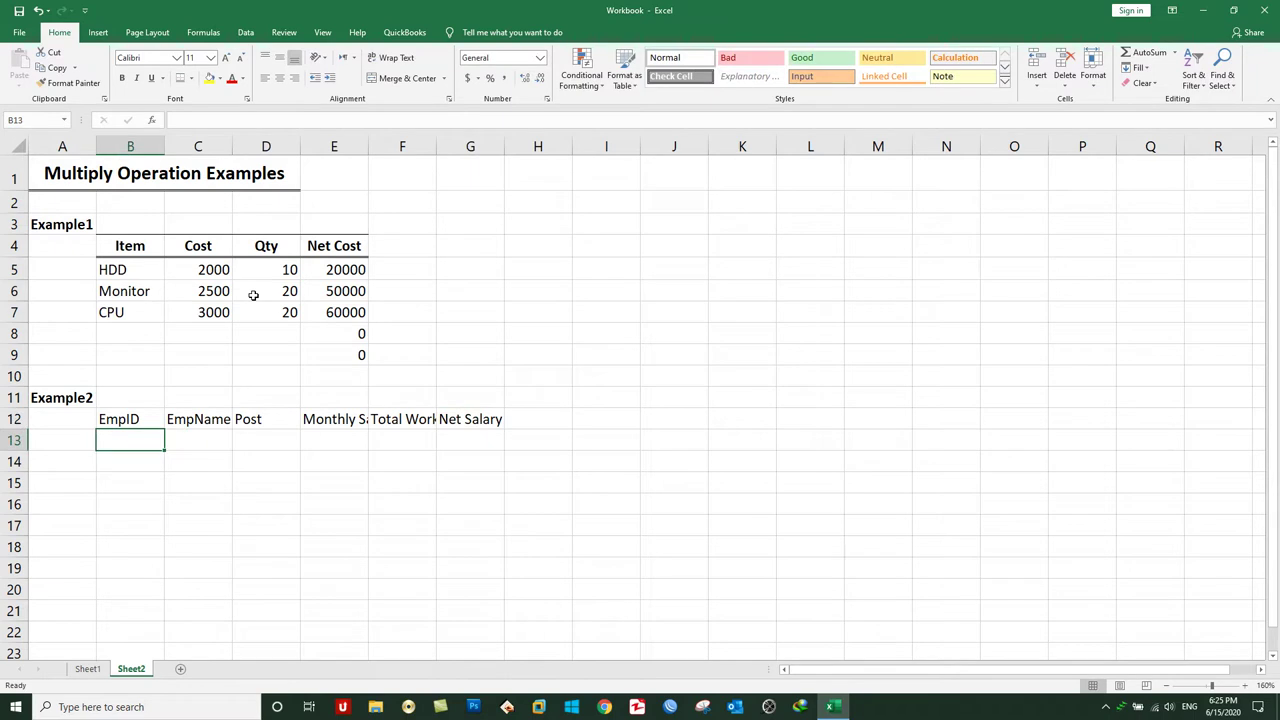
# AutoFit columns E, F and C to the Monthly Salary, Total Working Months and EmpName headers.
pyautogui.doubleClick(368, 147)
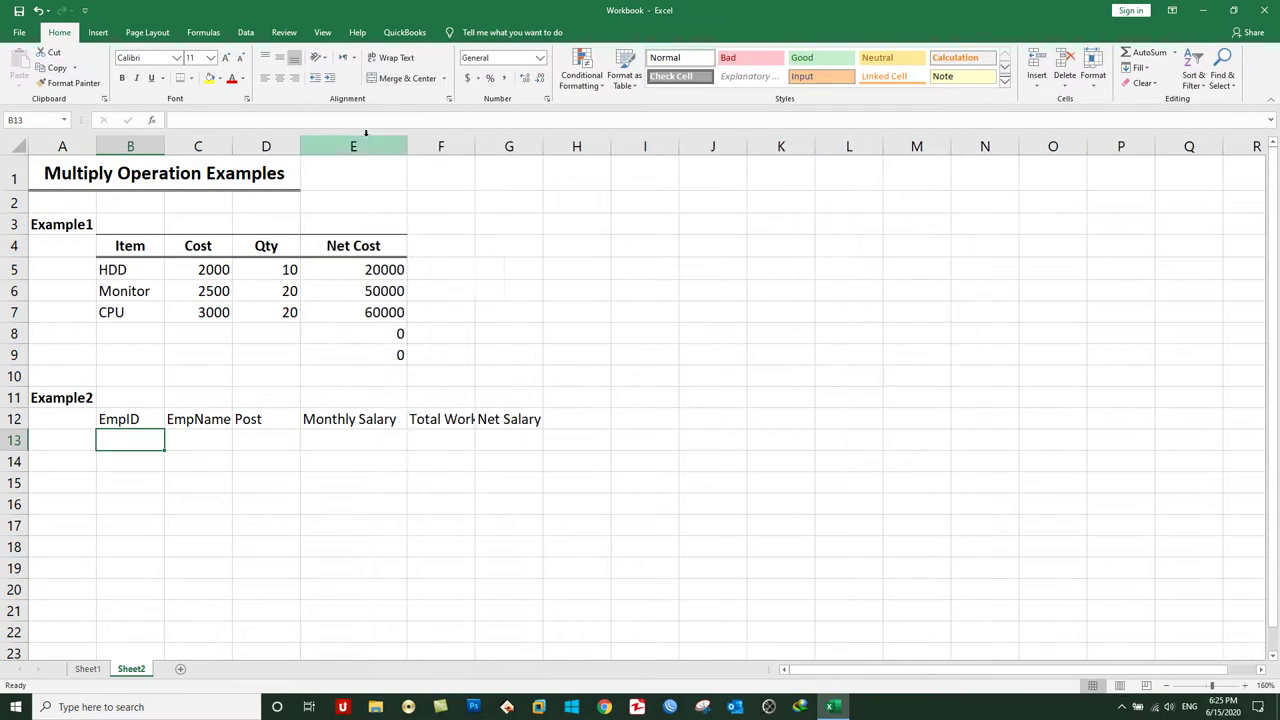
pyautogui.doubleClick(472, 147)
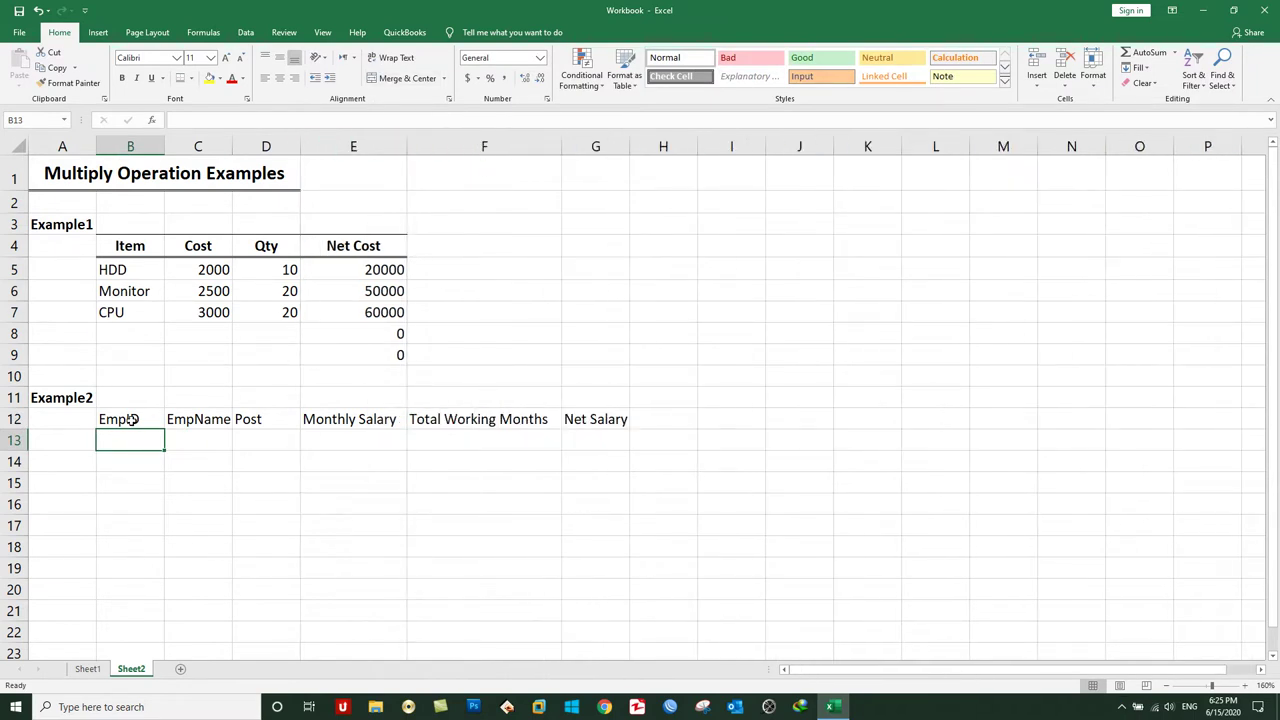
pyautogui.doubleClick(232, 147)
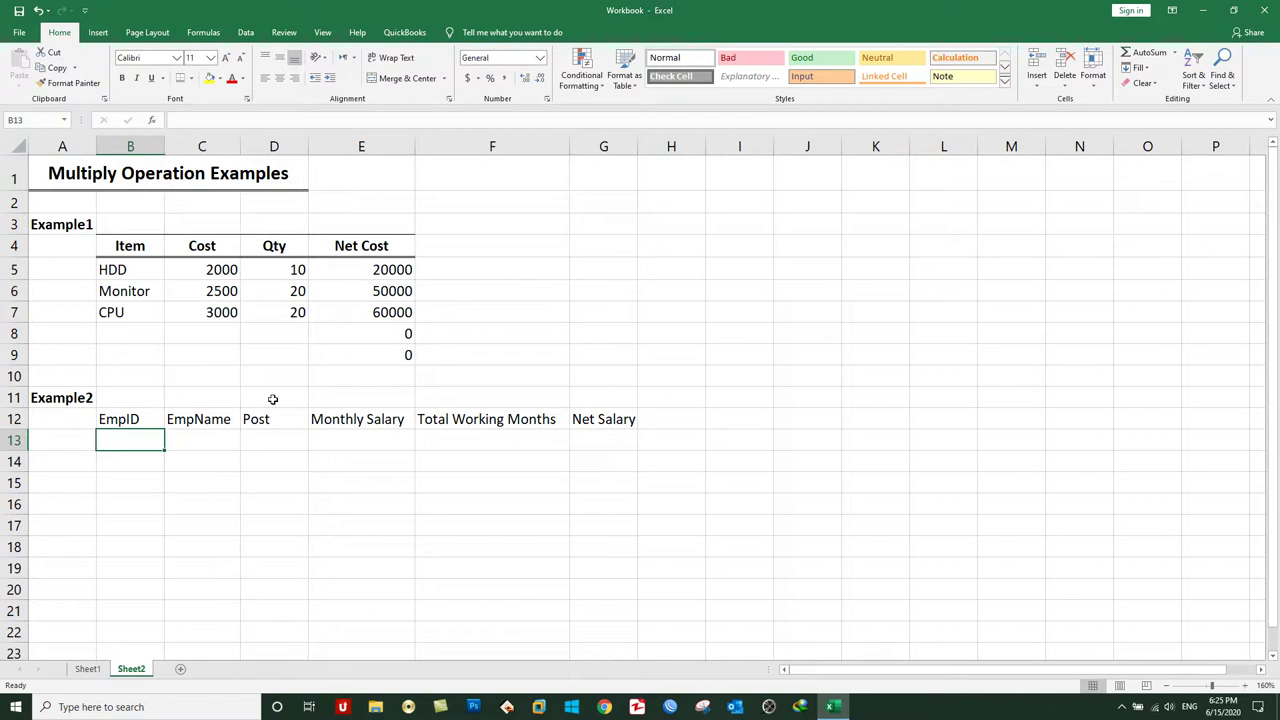
# Select the Example2 header row B12:G12.
pyautogui.click(358, 424)
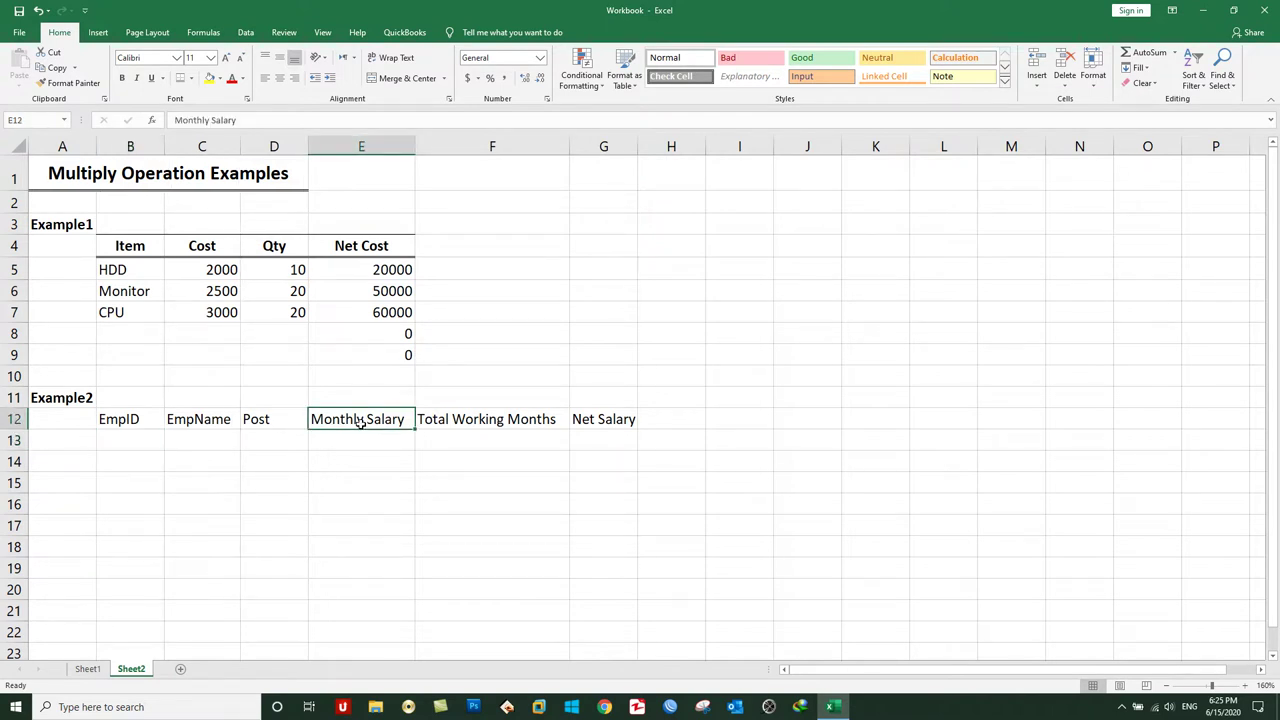
pyautogui.click(442, 442)
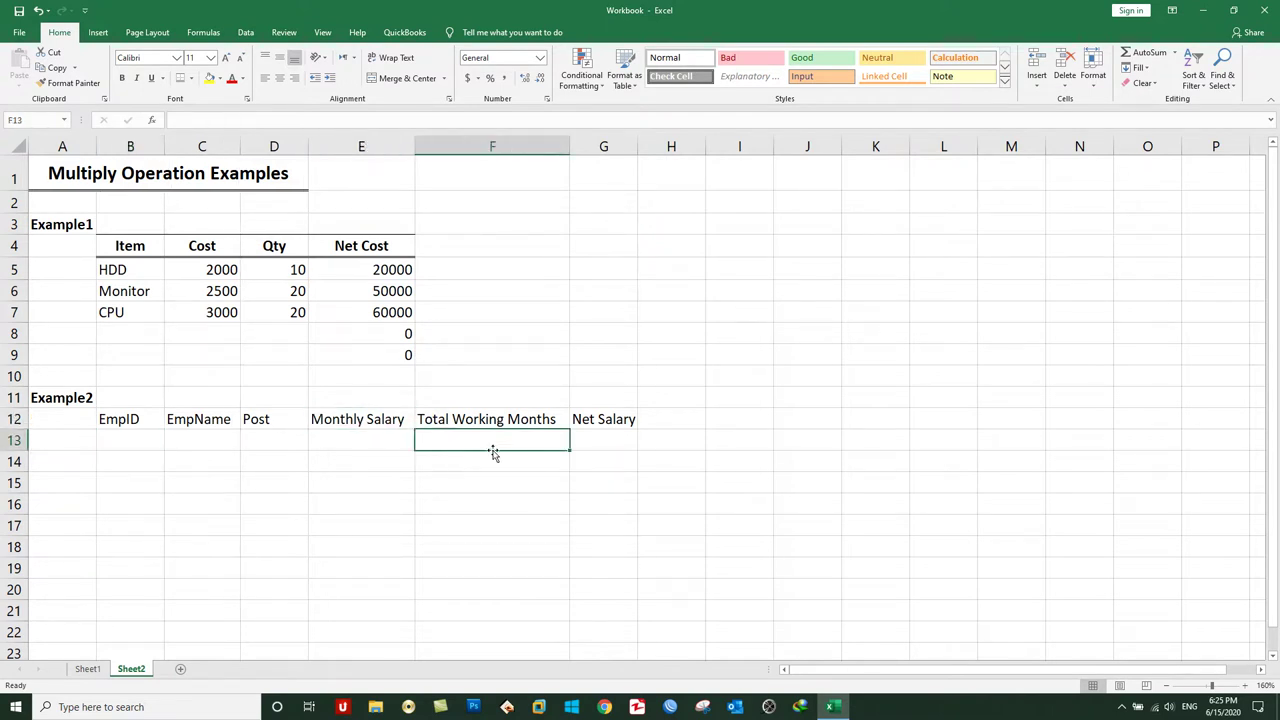
pyautogui.moveTo(603, 419); pyautogui.dragTo(120, 420)
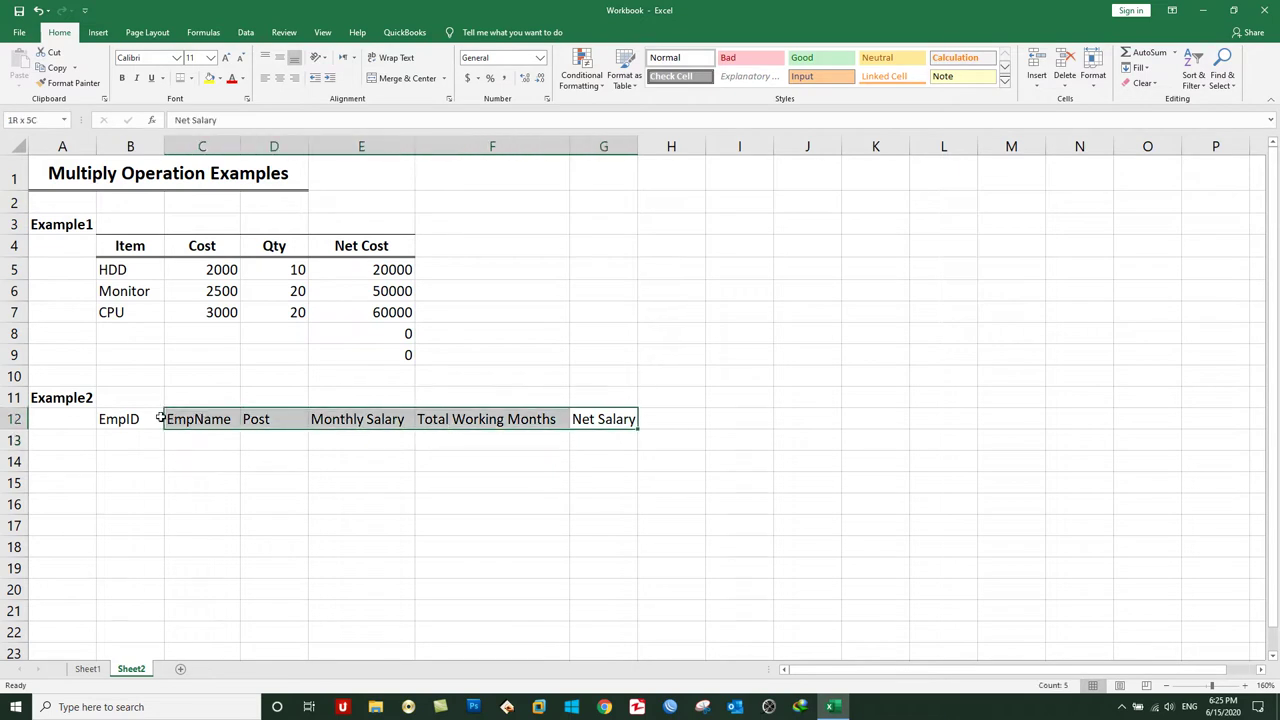
# Make the Example2 headers bold and centred horizontally and vertically.
pyautogui.click(122, 78)
pyautogui.click(279, 78)
pyautogui.click(279, 57)
# Enter employee IDs WIG-01 and WIG-02 in B13:B14.
pyautogui.click(144, 438)
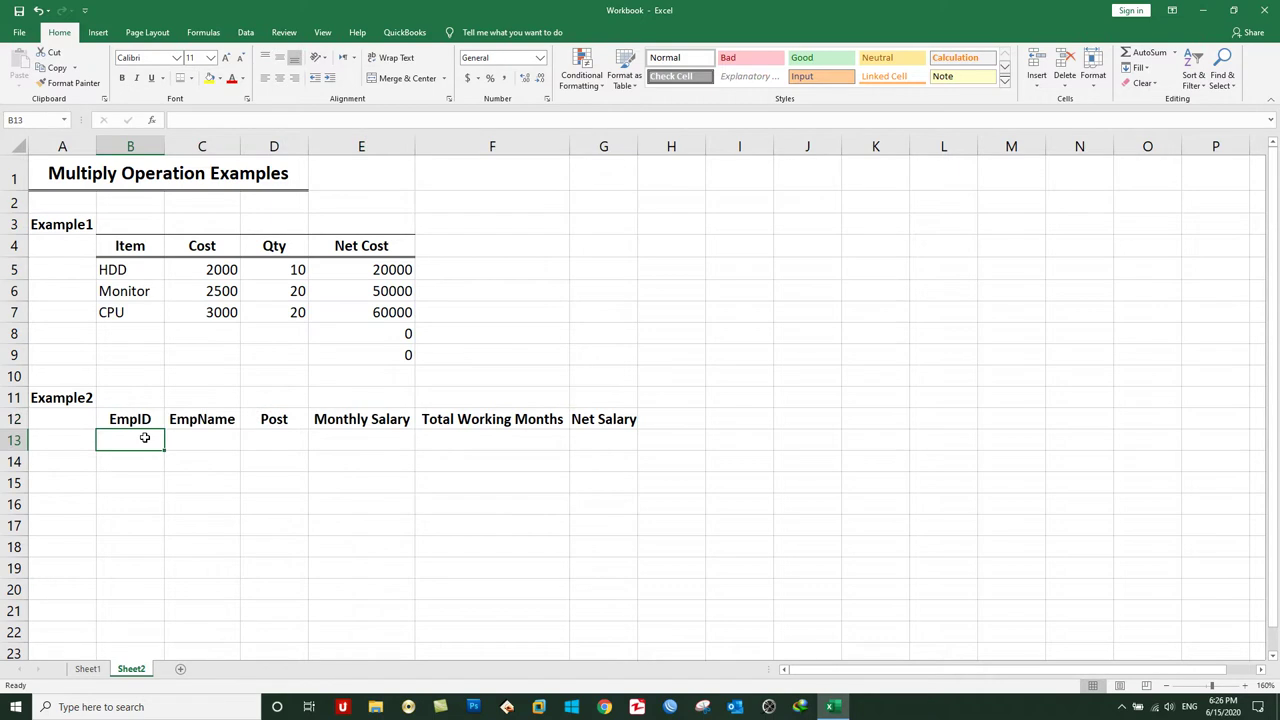
pyautogui.write('WIG-0')
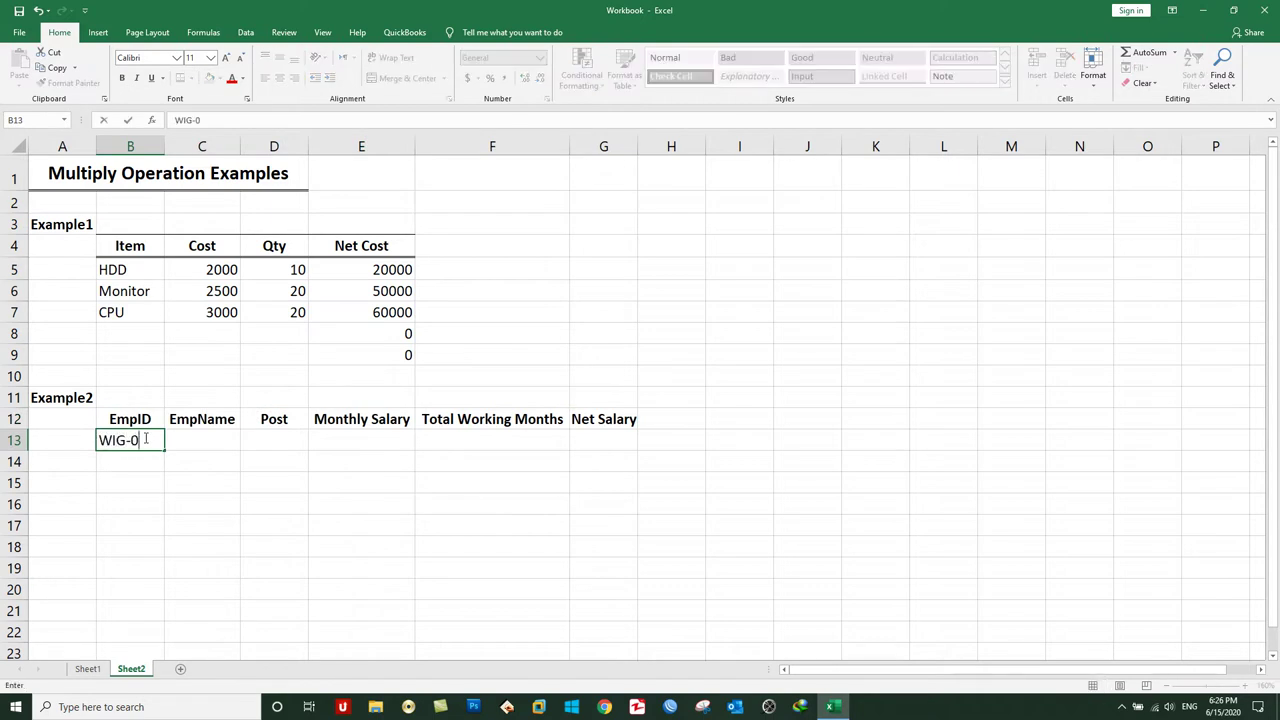
pyautogui.write('1')
pyautogui.press('Return')
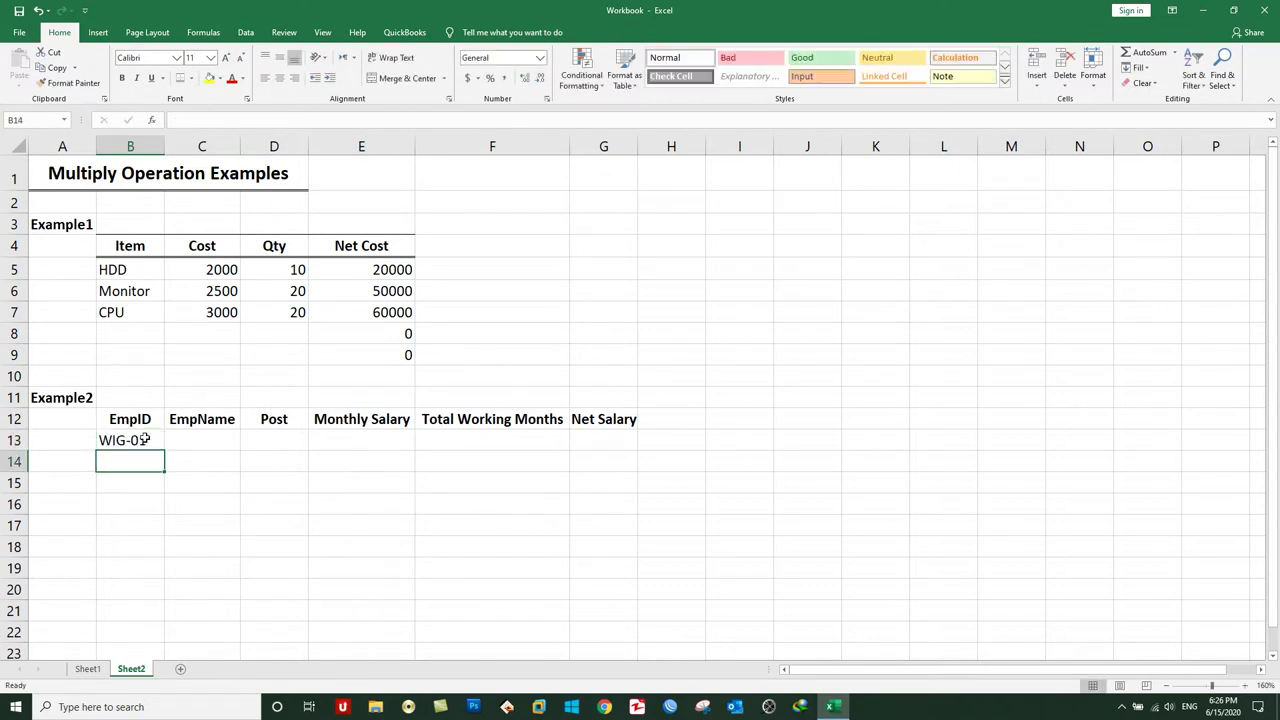
pyautogui.write('WIG02')
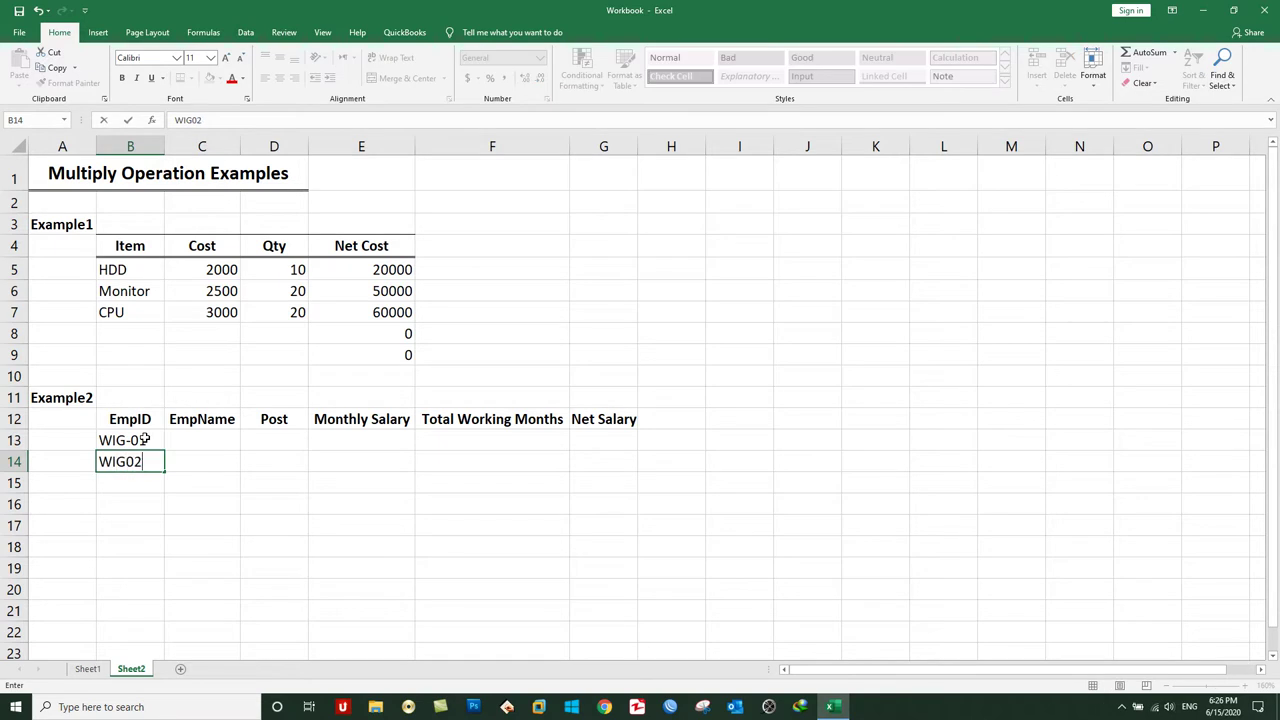
pyautogui.press('BackSpace')
pyautogui.press('BackSpace')
pyautogui.write('-02')
pyautogui.press('Return')
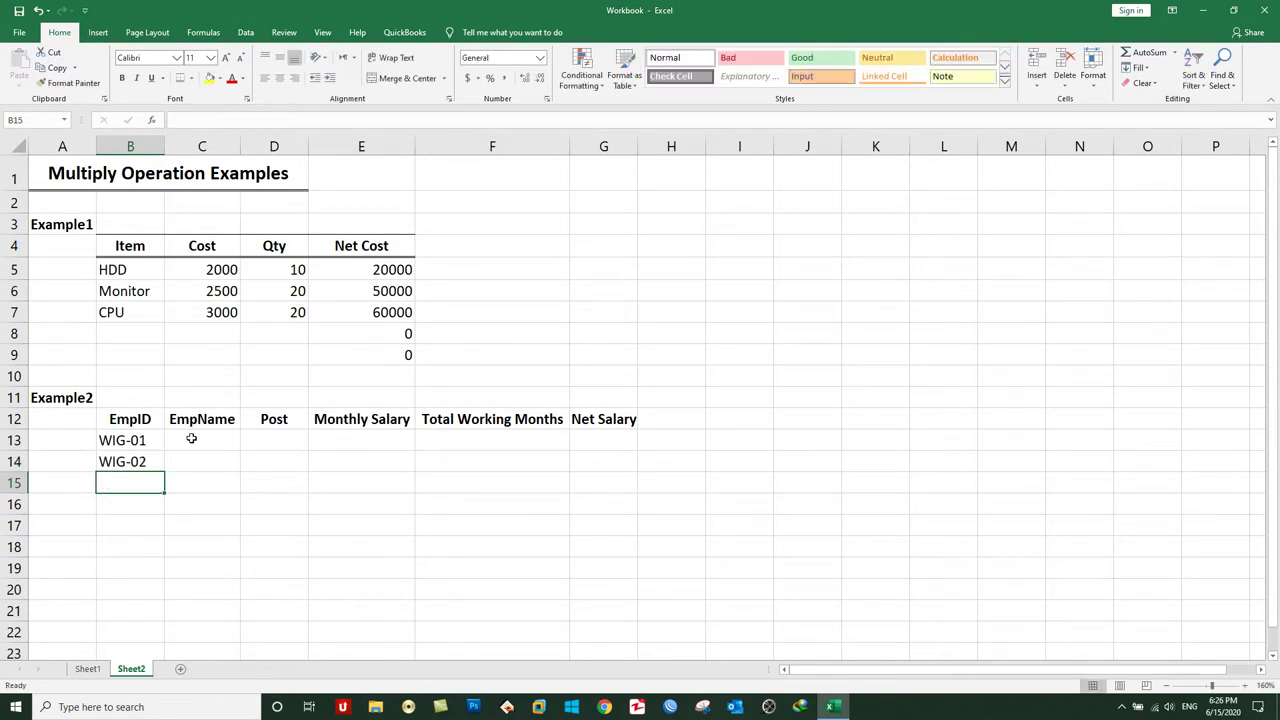
# Enter the two employees' names in C13:C14.
pyautogui.click(190, 440)
pyautogui.write('Islam')
pyautogui.press('Return')
pyautogui.write('Khan')
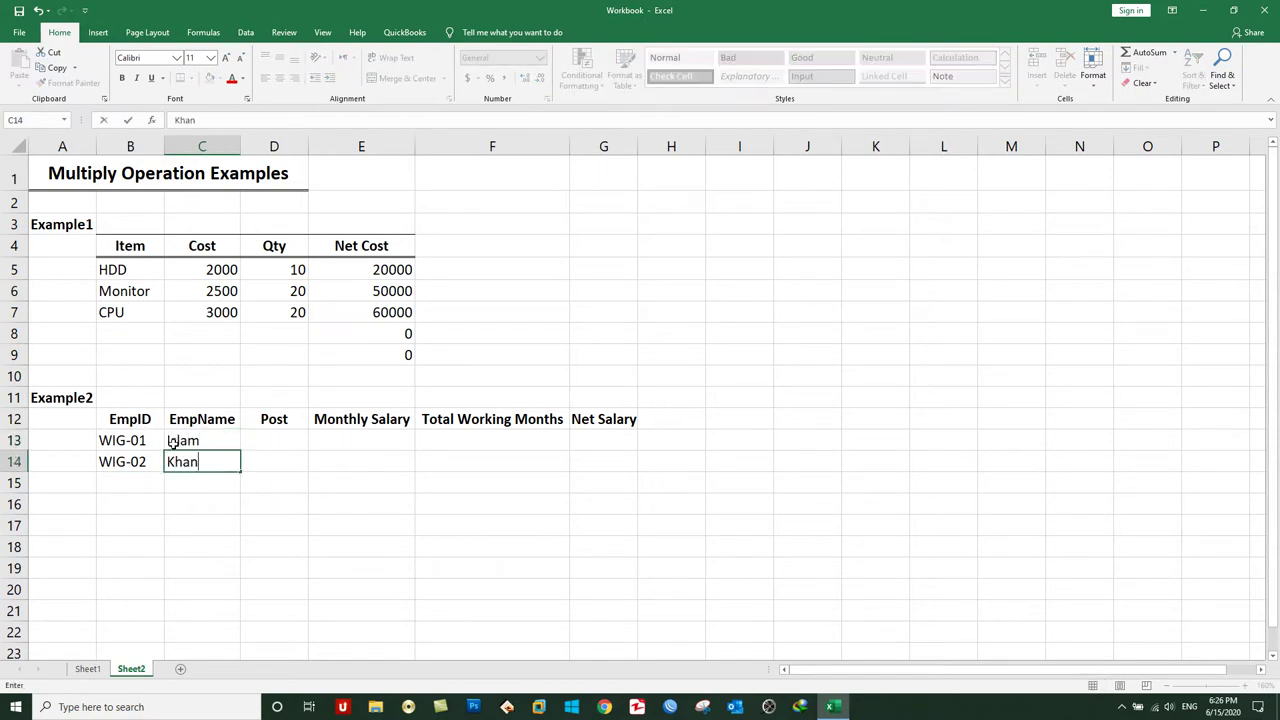
pyautogui.press('Tab')
# Fill the post Engineer into both D13 and D14 at once.
pyautogui.hotkey('shift', 'Up')
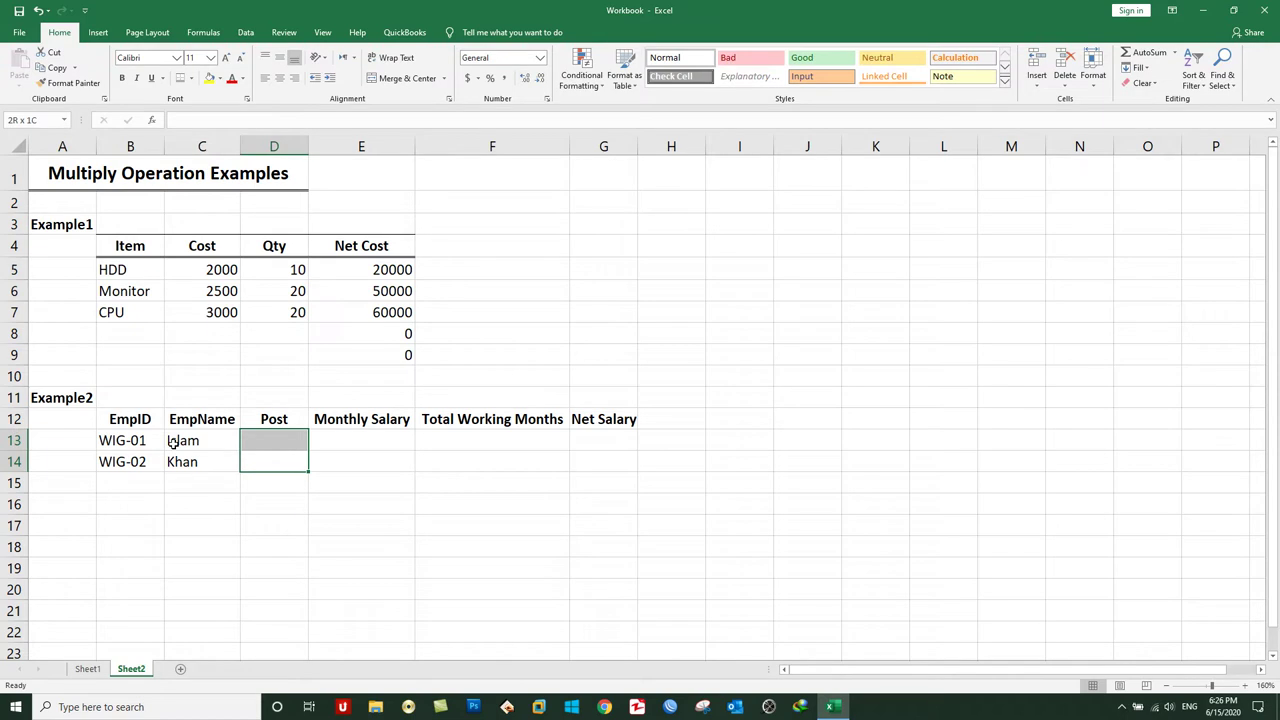
pyautogui.write('Engineer')
pyautogui.hotkey('ctrl', 'Return')
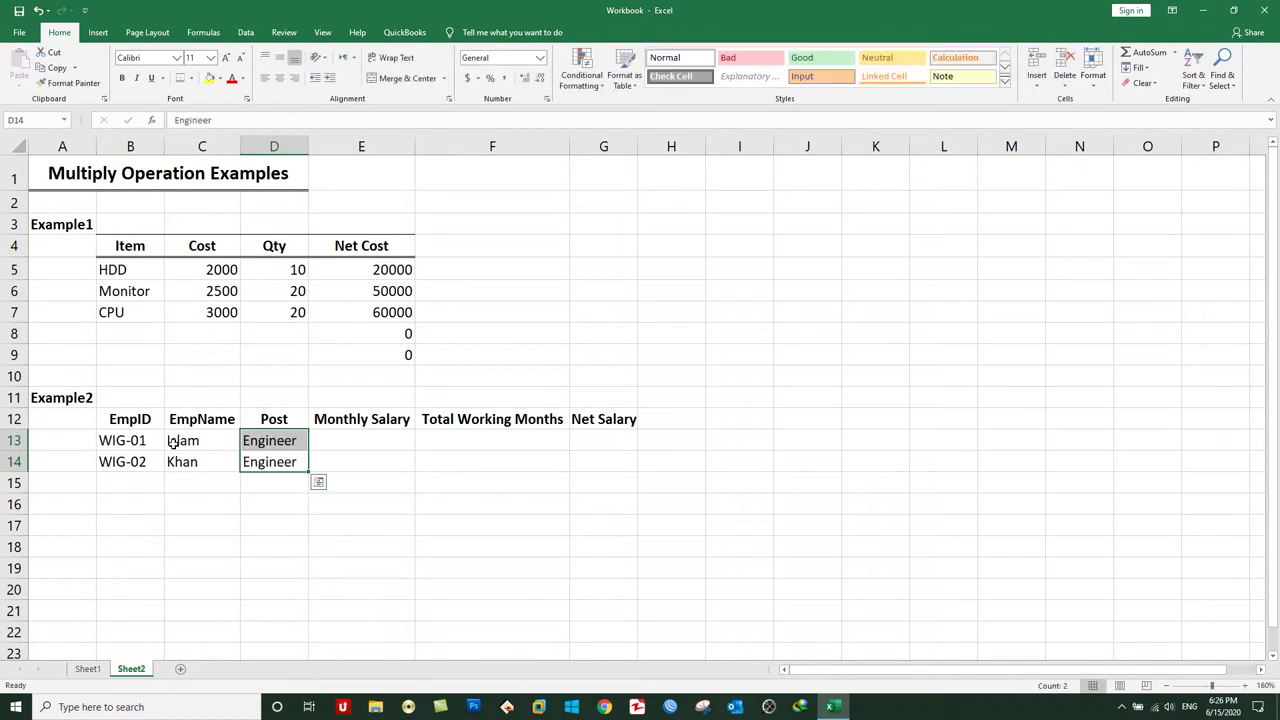
pyautogui.press('Right')
pyautogui.press('Up')
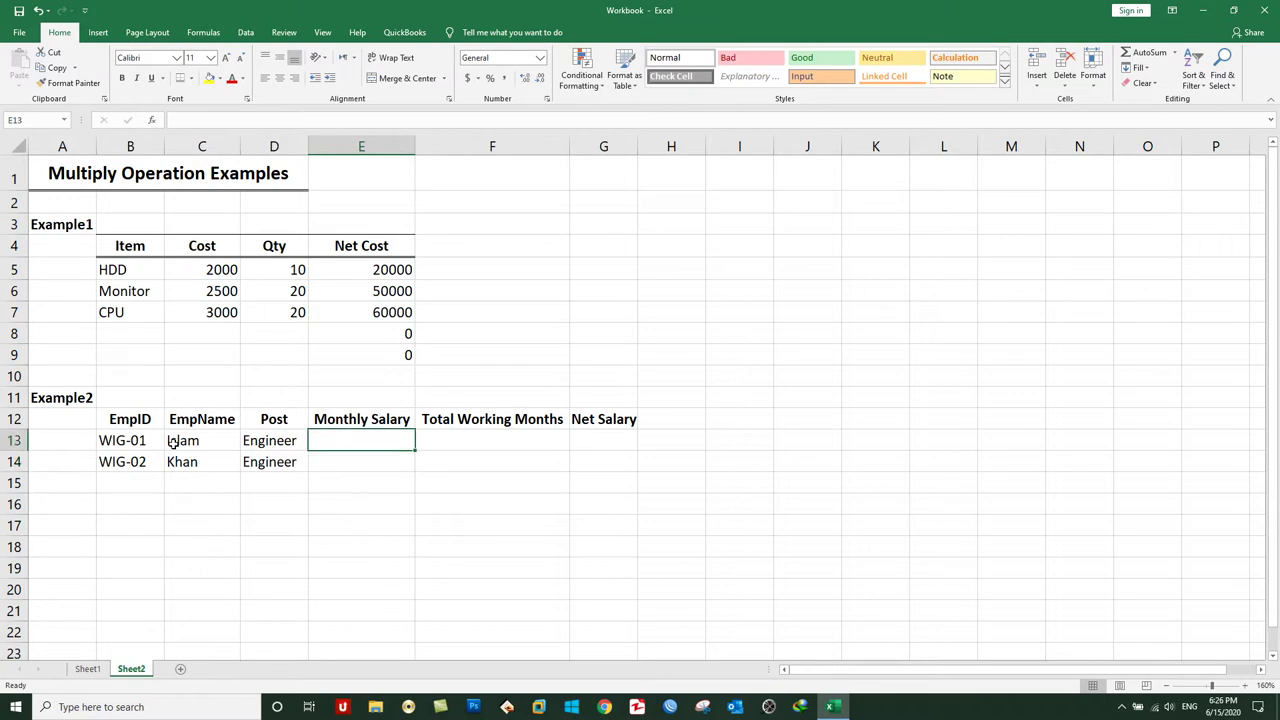
# Enter monthly salaries 20000 and 30000 in E13:E14.
pyautogui.write('20000')
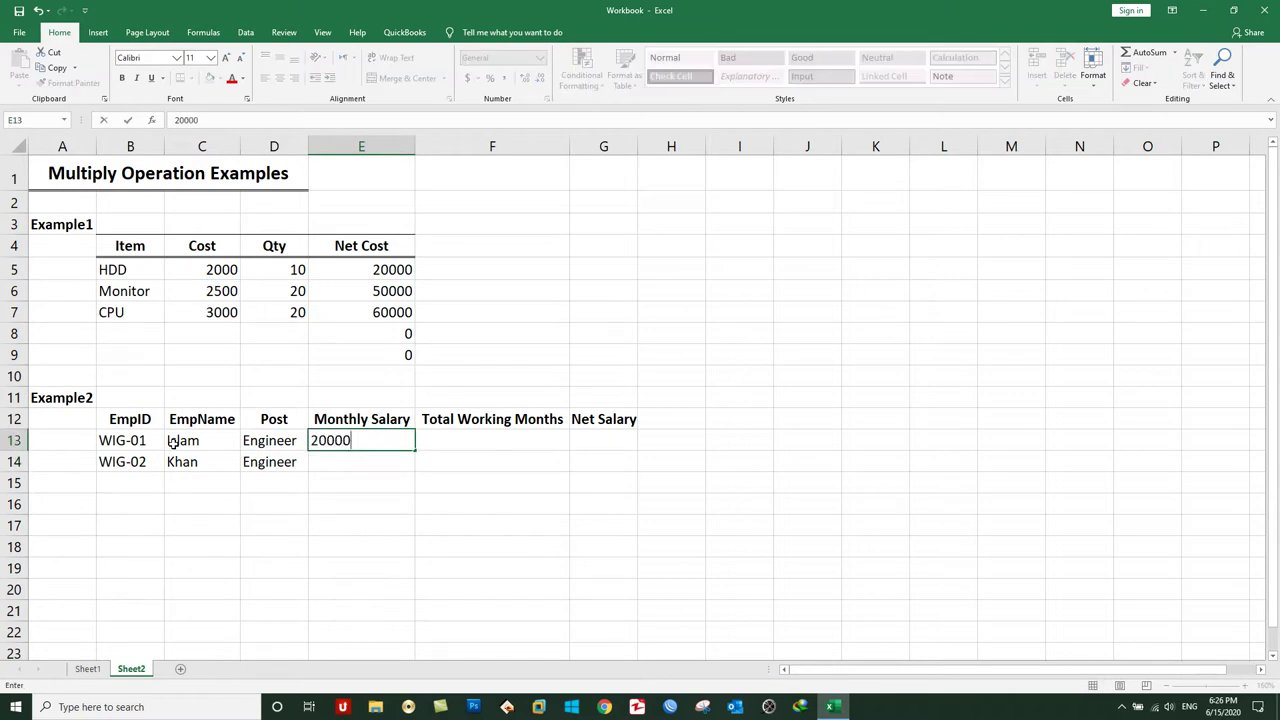
pyautogui.press('Return')
pyautogui.write('30000')
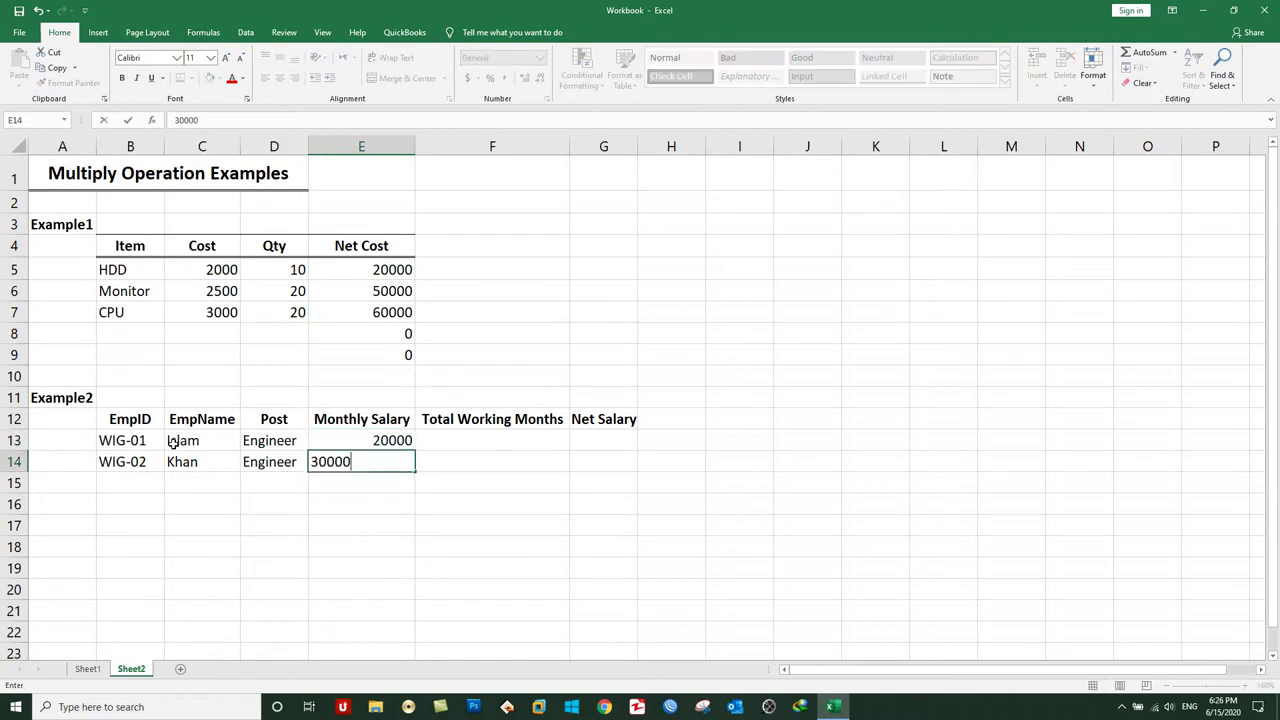
pyautogui.press('Return')
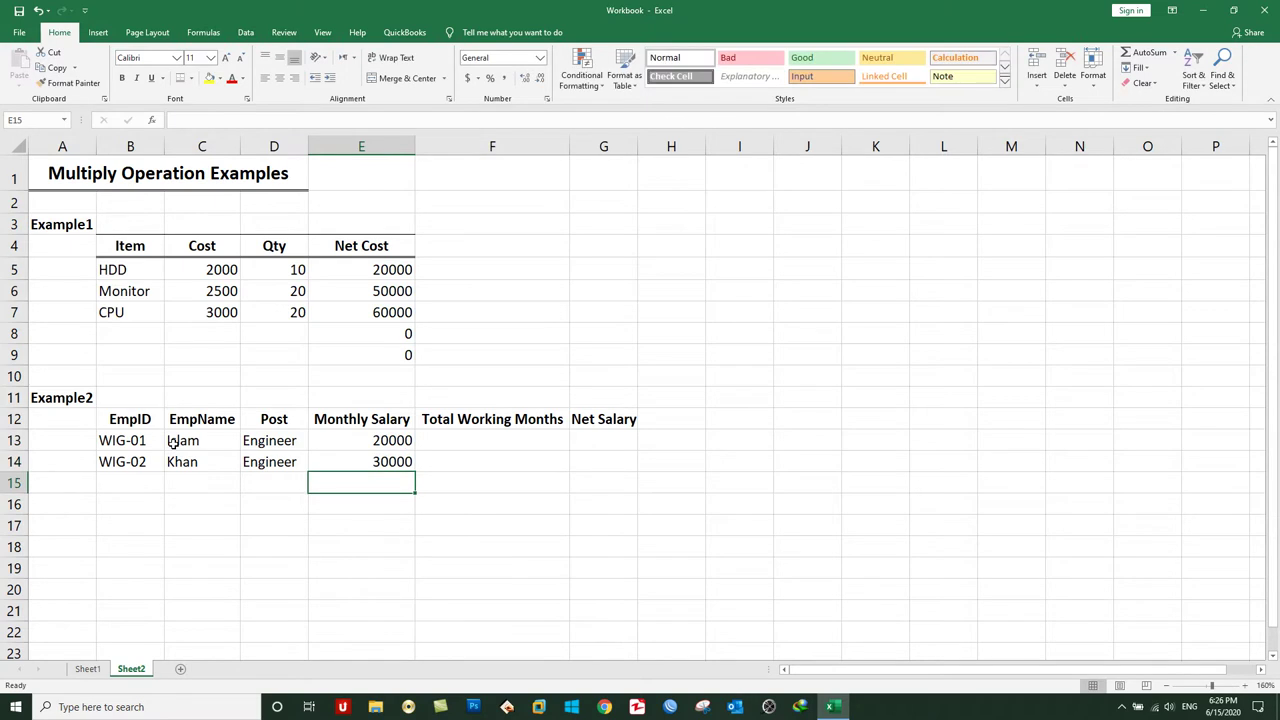
# Enter total working months 4 and 5 in F13:F14.
pyautogui.press('Right')
pyautogui.press('Up')
pyautogui.press('Up')
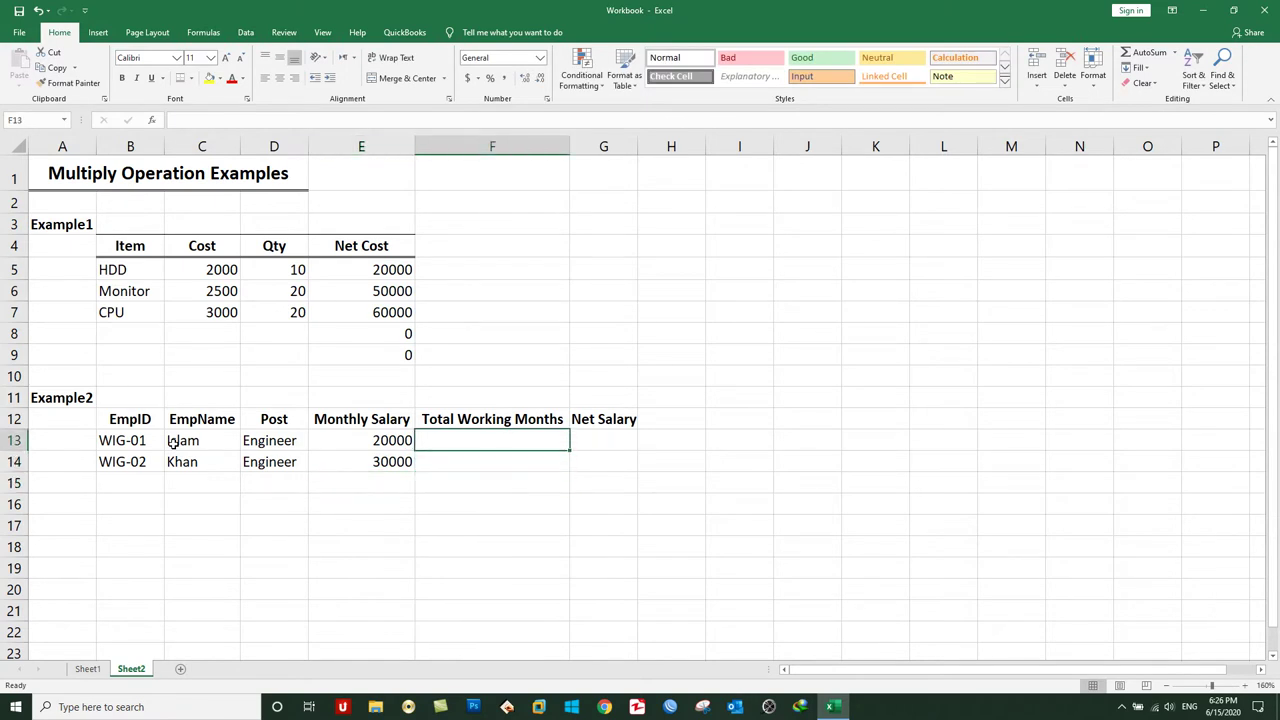
pyautogui.write('4')
pyautogui.press('Return')
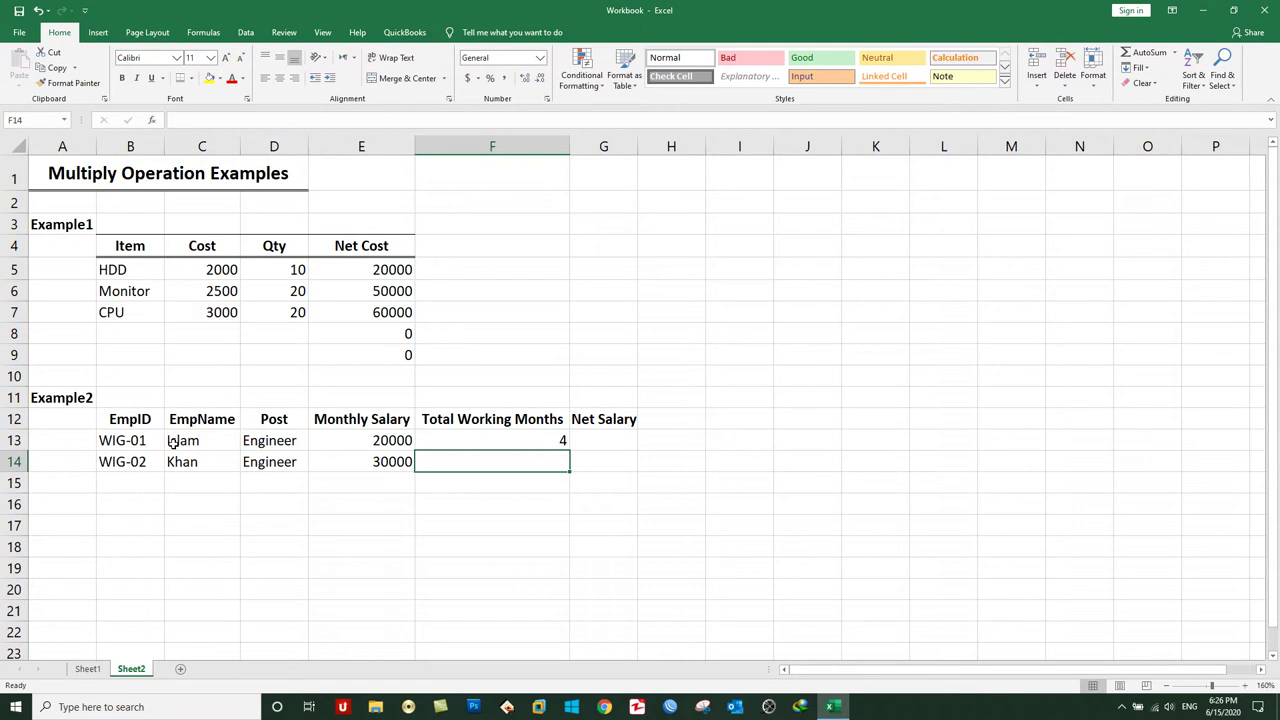
pyautogui.write('5')
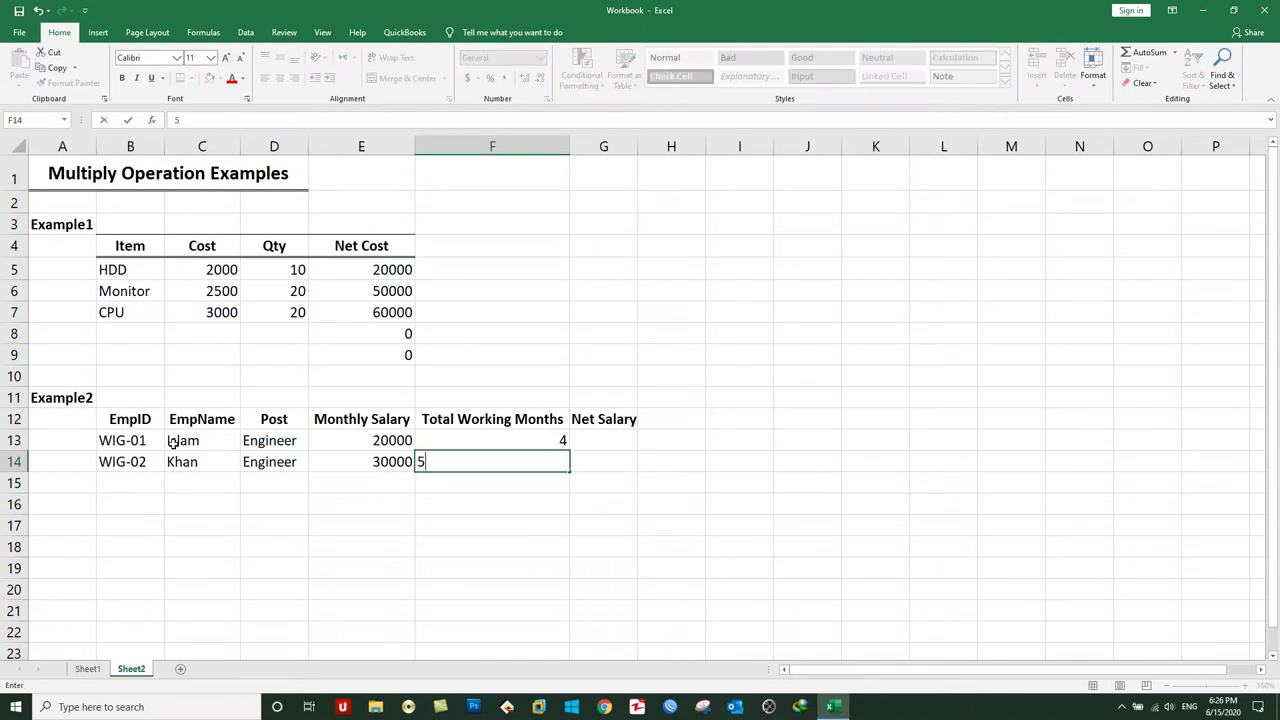
pyautogui.press('Right')
pyautogui.press('Up')
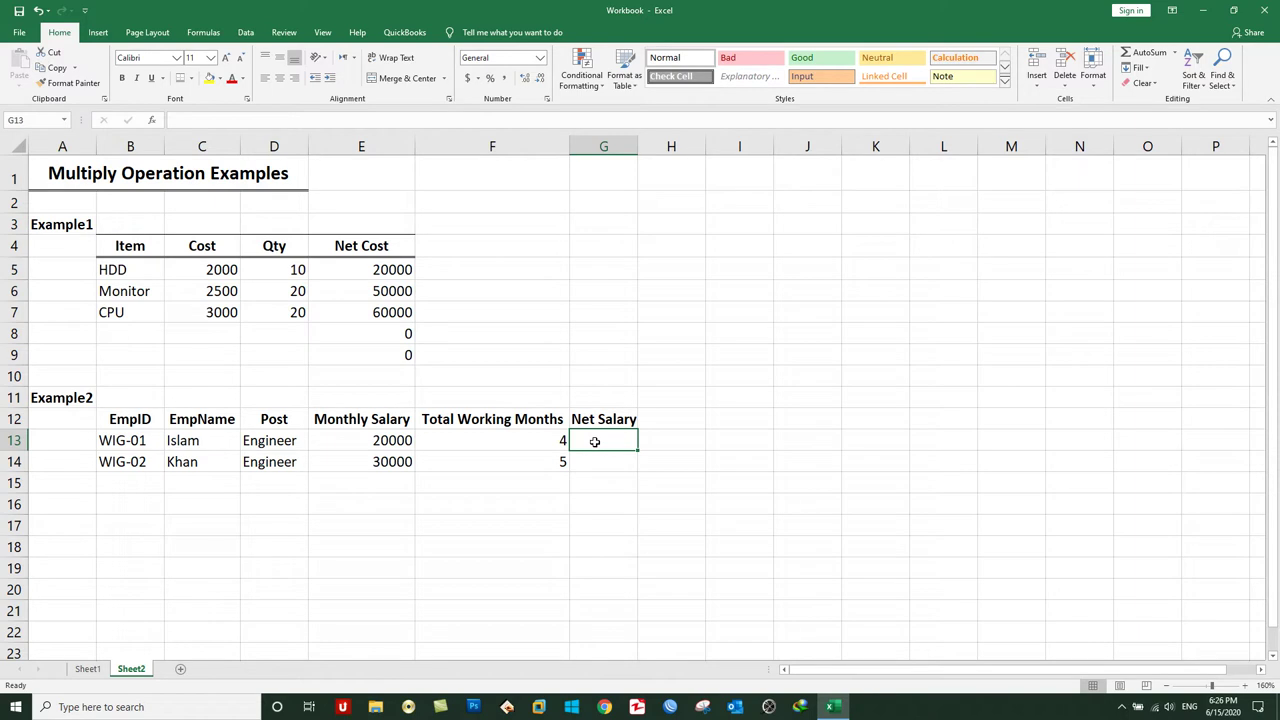
# Enter =E13*F13 in G13, giving WIG-01 a net salary of 80000.
pyautogui.write('=')
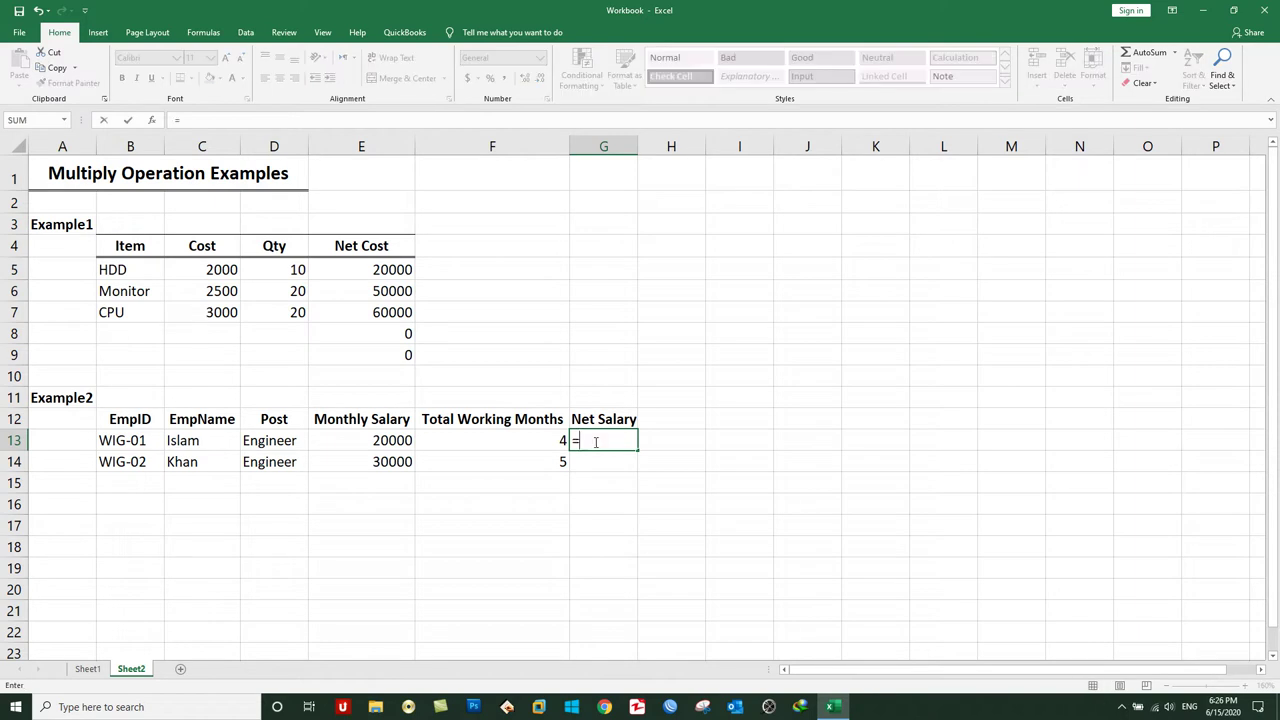
pyautogui.click(372, 440)
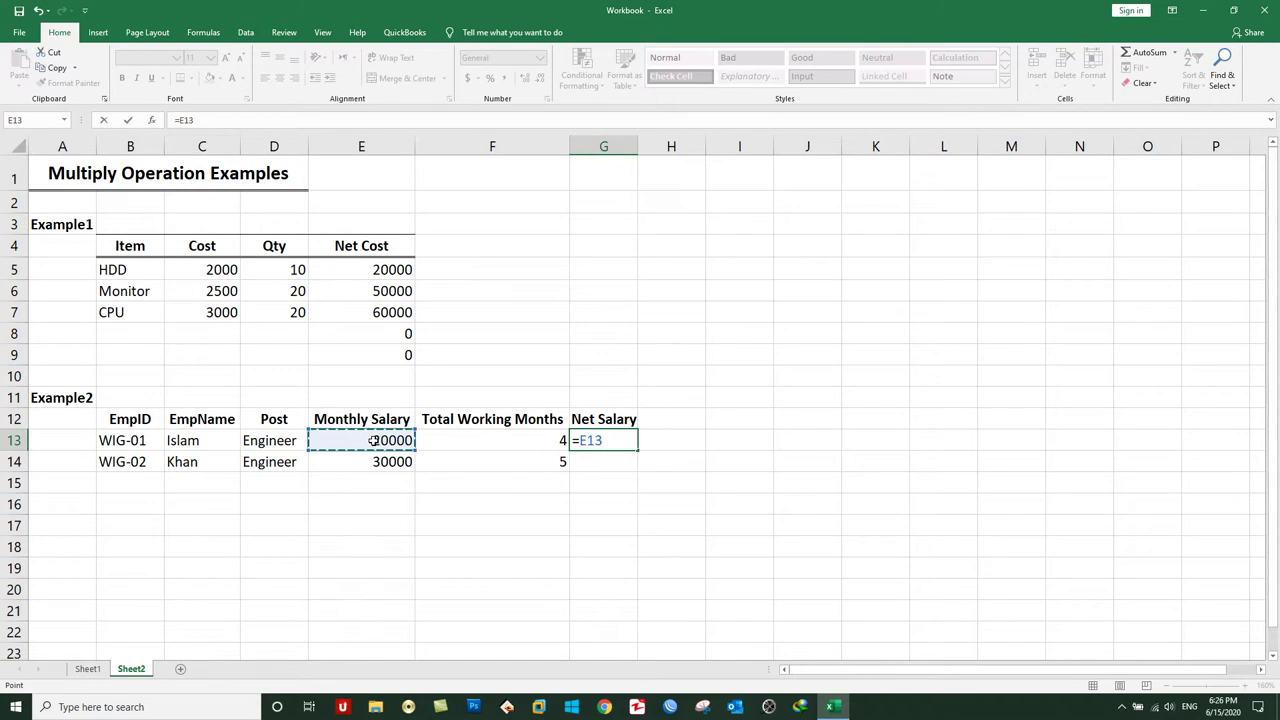
pyautogui.write('*')
pyautogui.click(522, 441)
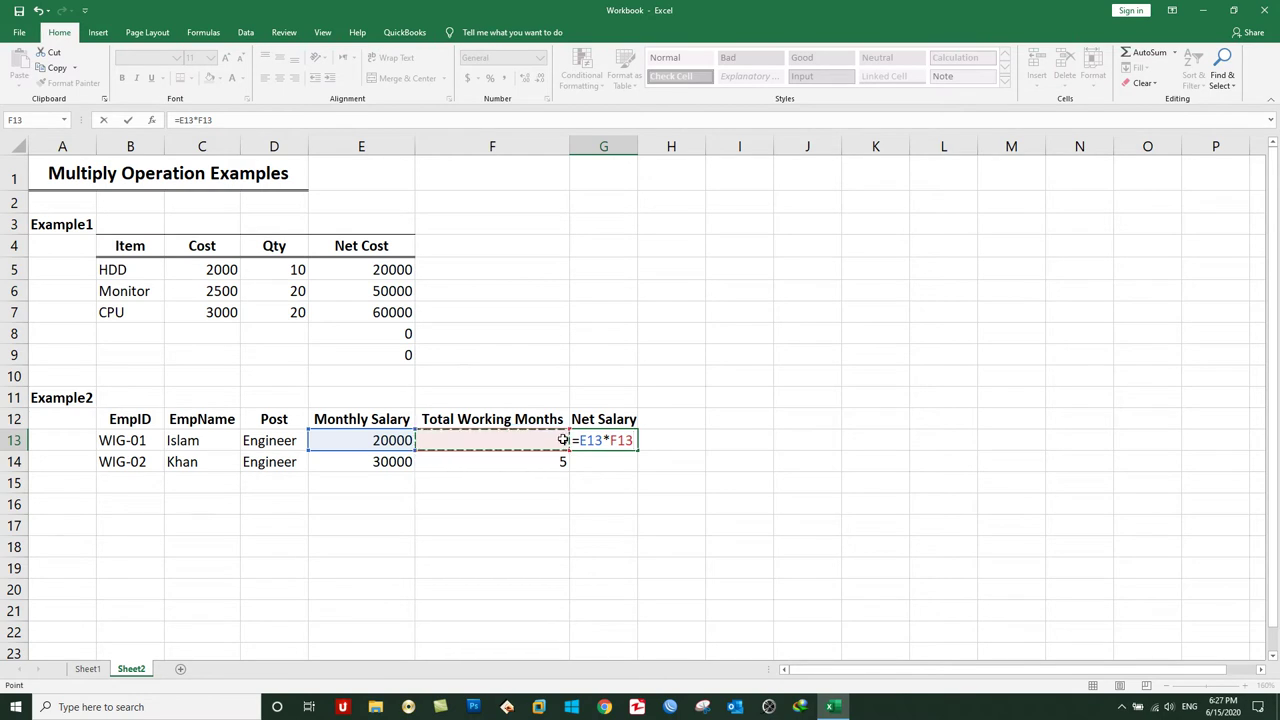
pyautogui.press('Return')
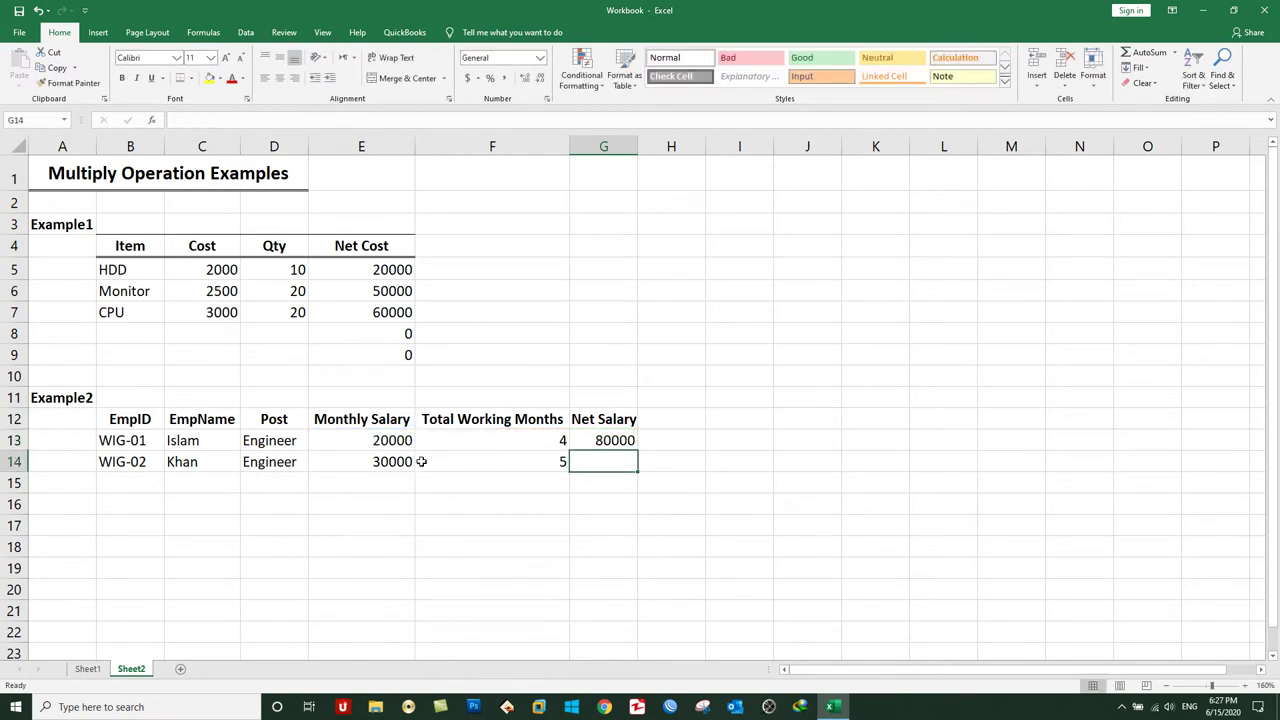
# Enter =E14*F14 in G14, giving WIG-02 a net salary of 150000.
pyautogui.click(378, 444)
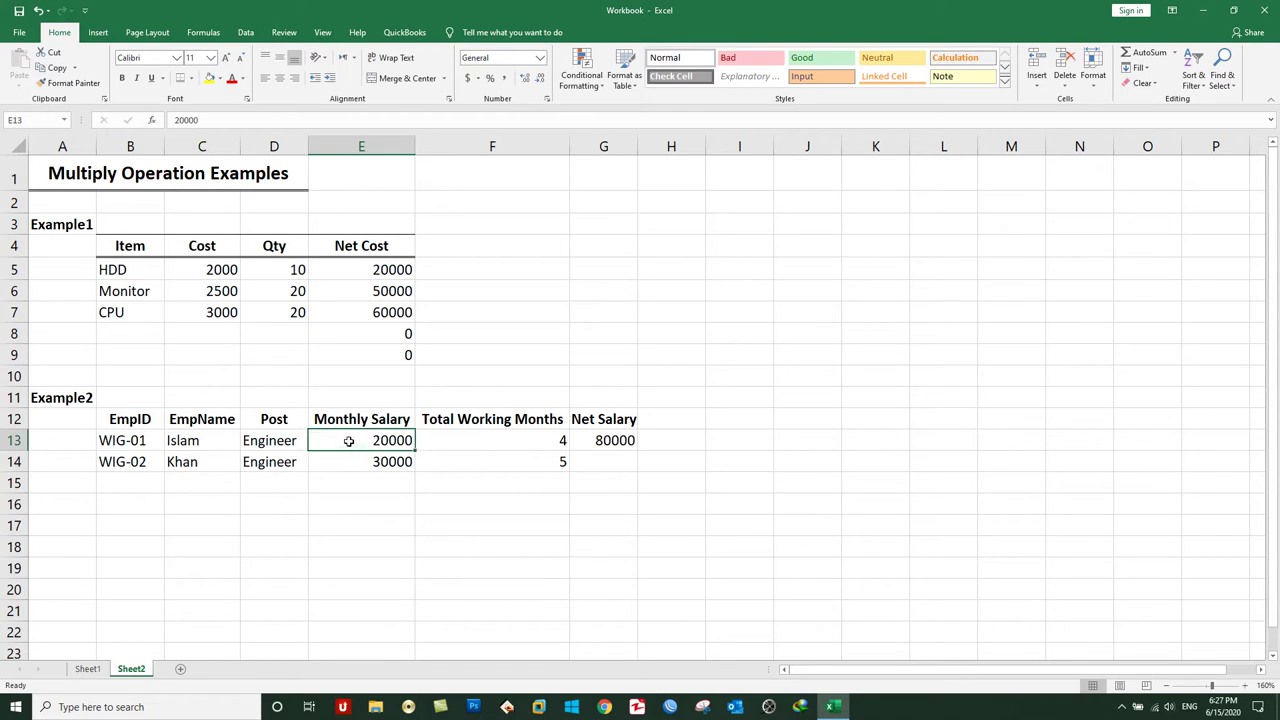
pyautogui.click(592, 454)
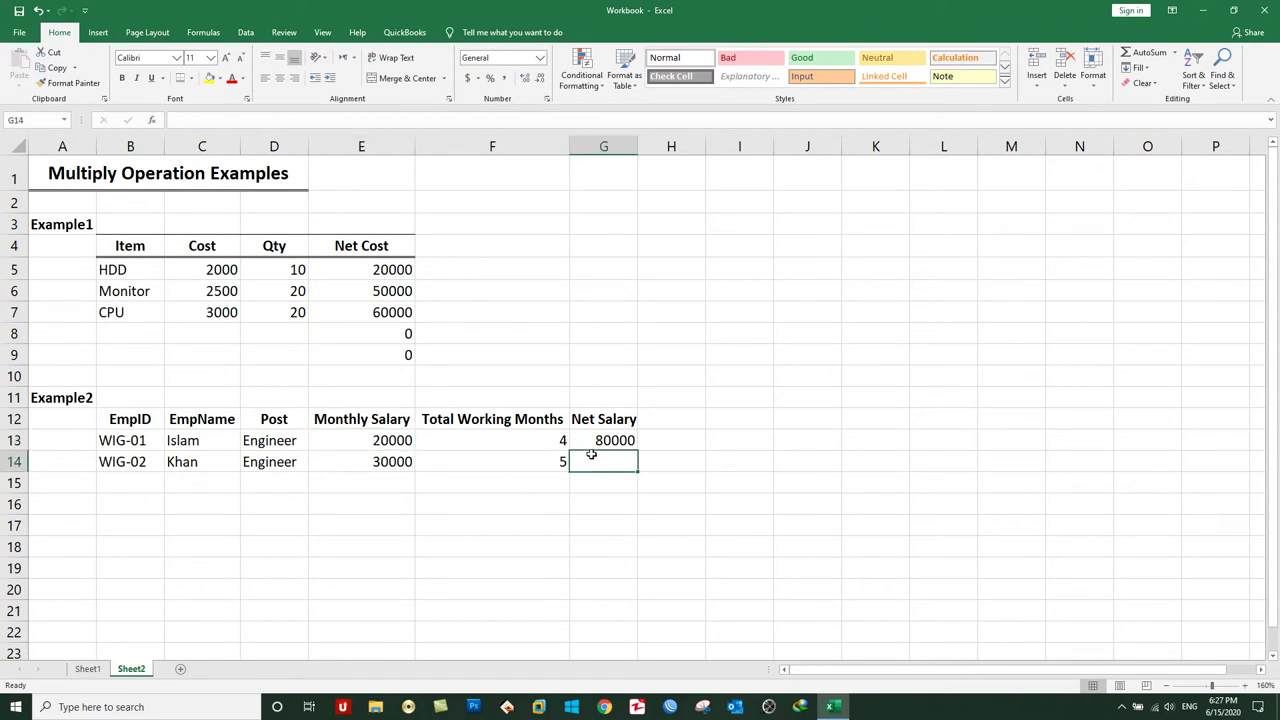
pyautogui.write('=')
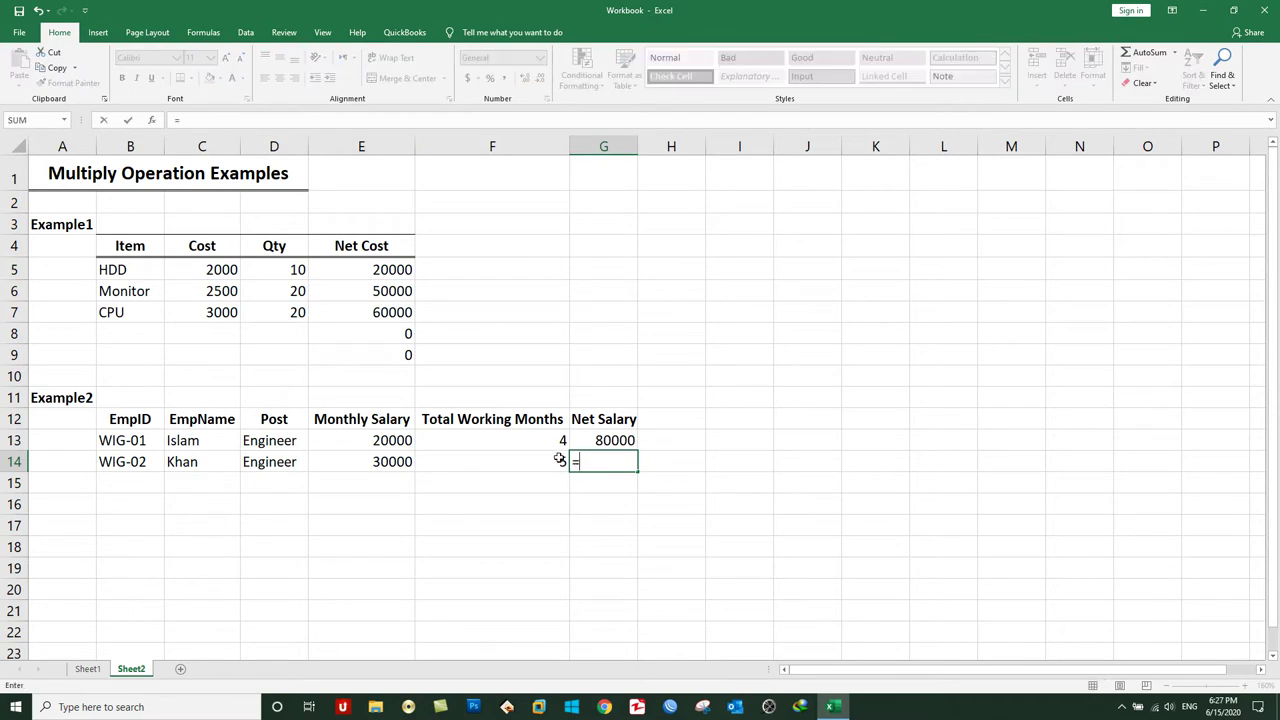
pyautogui.click(381, 467)
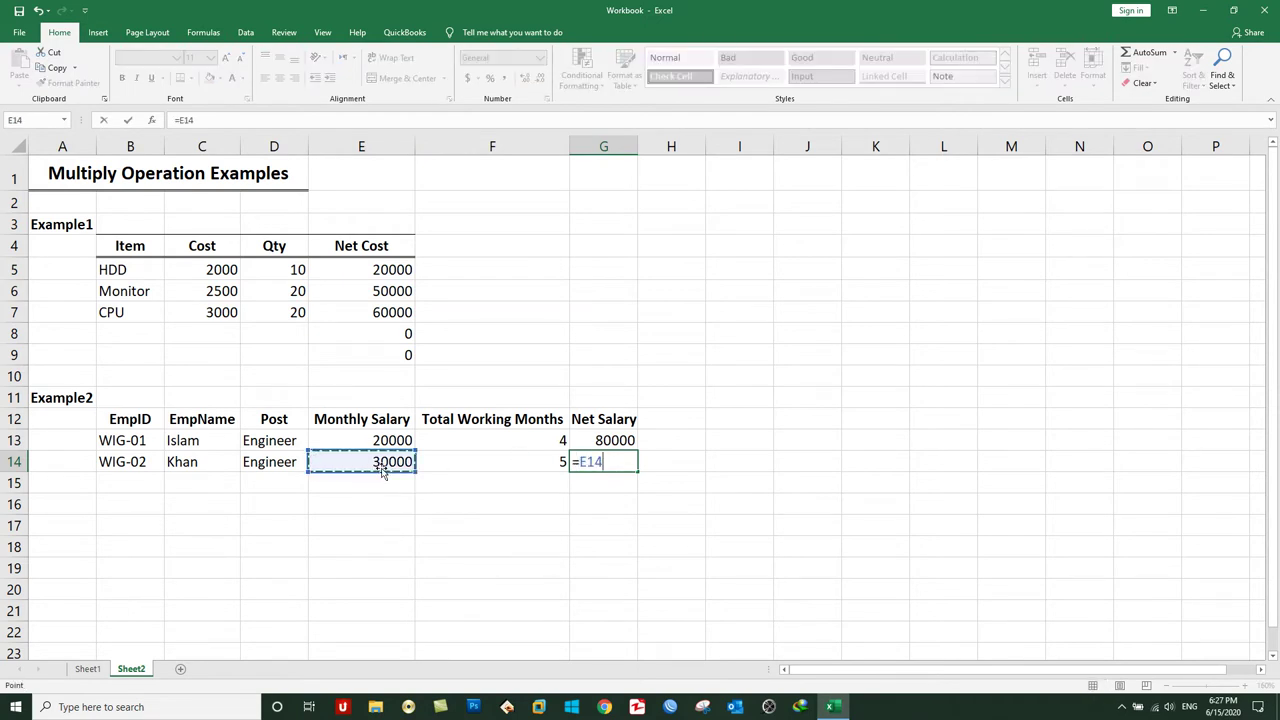
pyautogui.write('*')
pyautogui.click(487, 462)
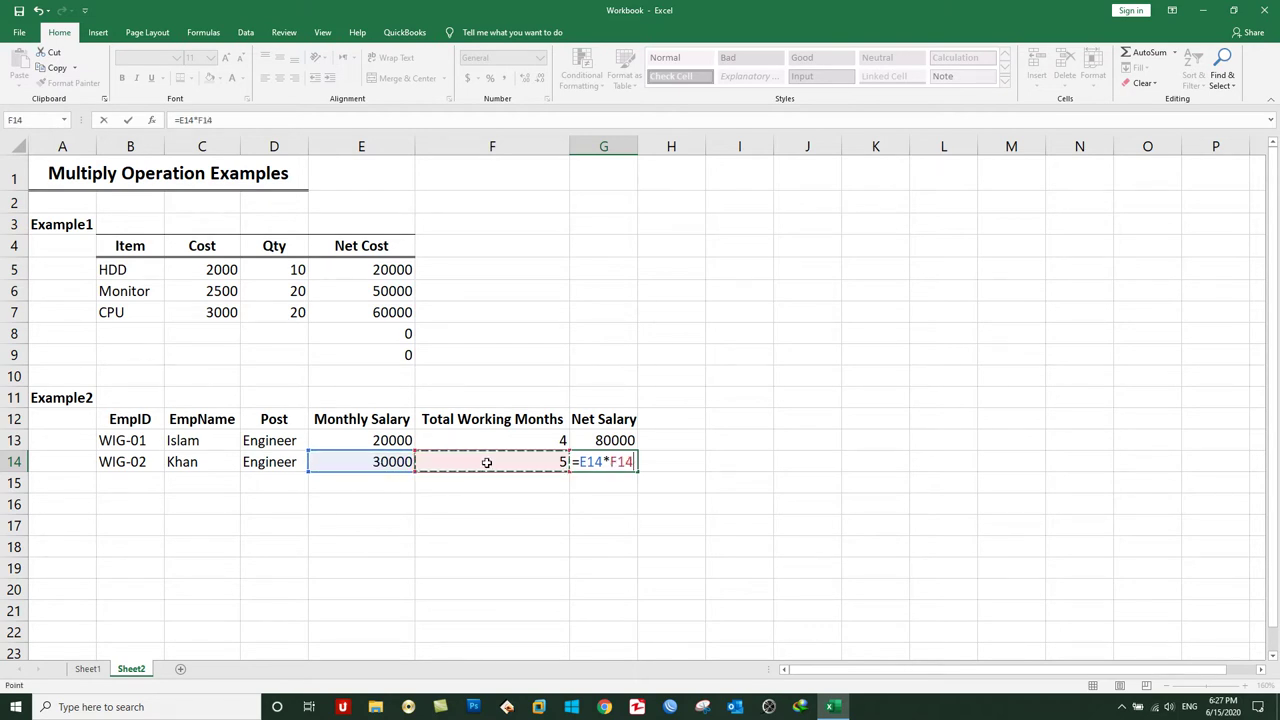
pyautogui.press('Return')
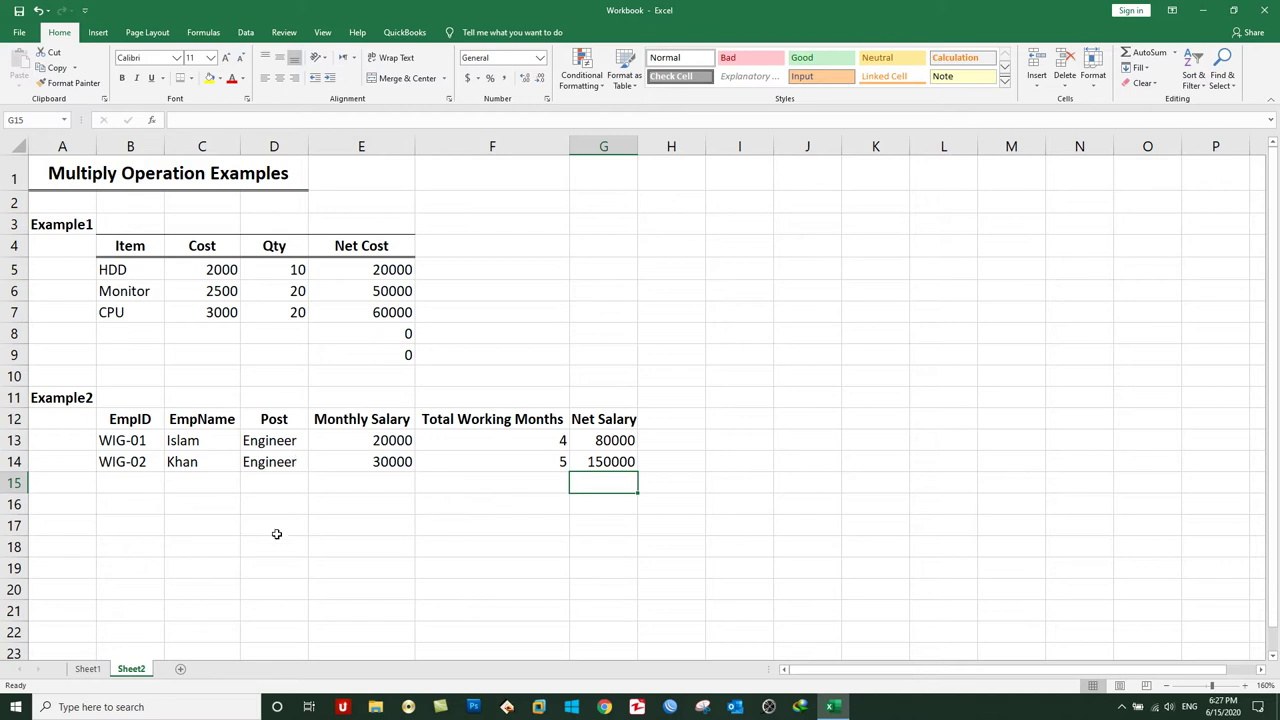
# Copy the Net Salary formula down to G22 and enter ID WIG-03 in B15.
pyautogui.click(612, 461)
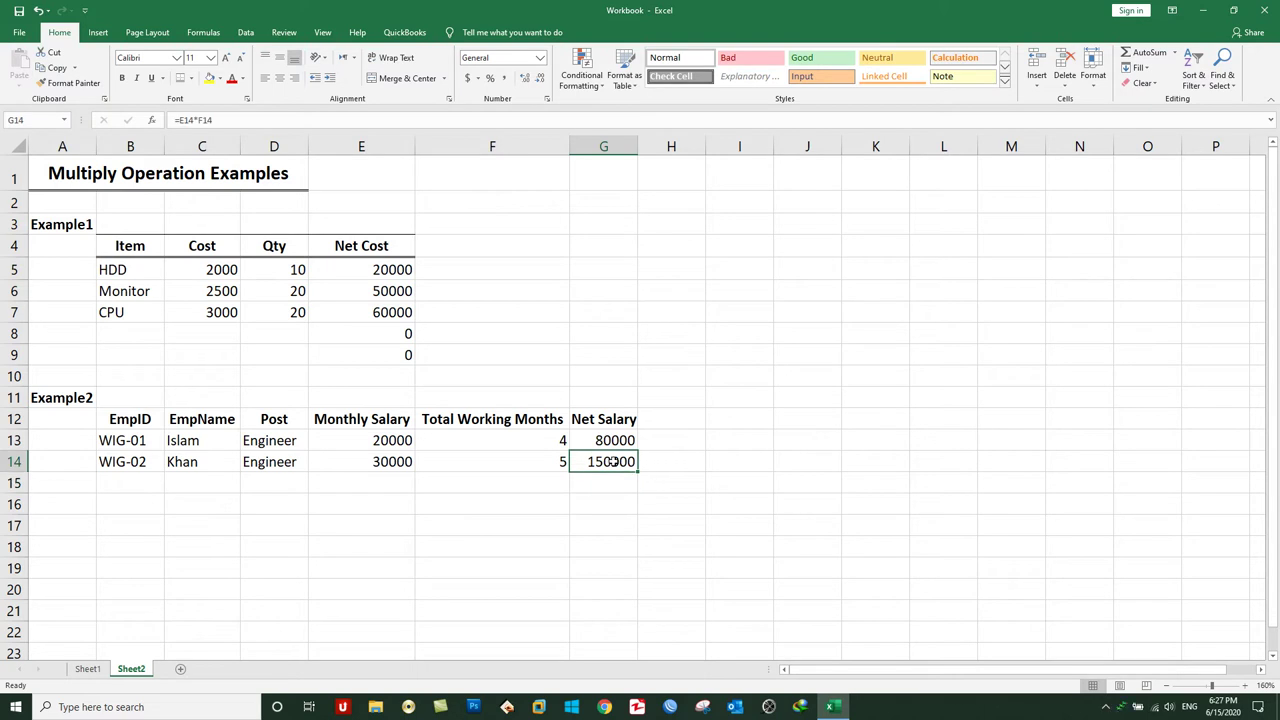
pyautogui.moveTo(612, 461); pyautogui.dragTo(616, 628)
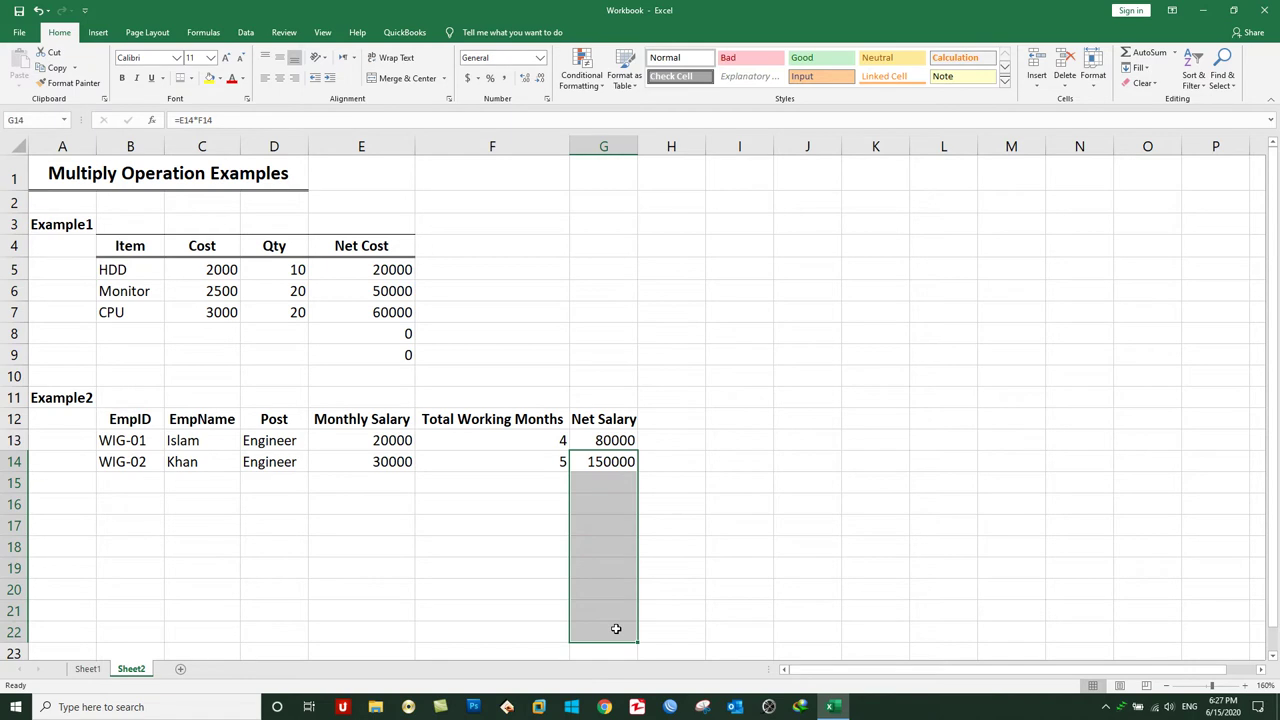
pyautogui.click(128, 477)
pyautogui.write('WIG-')
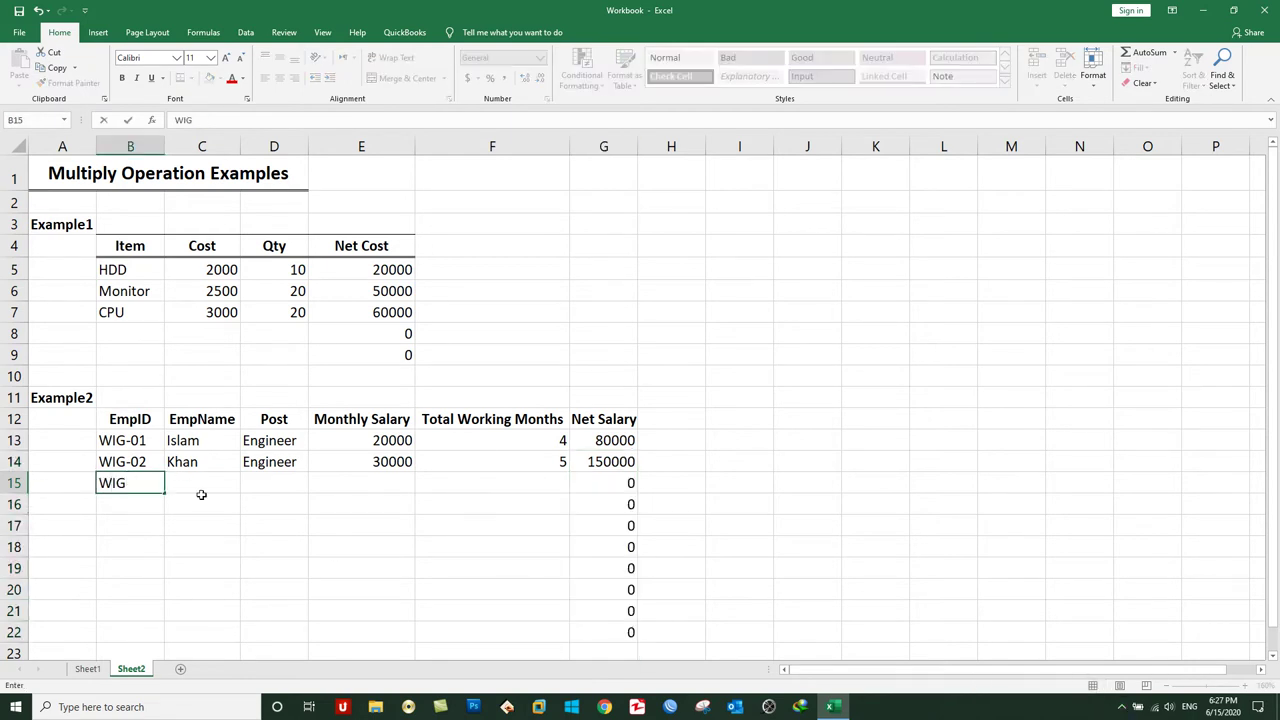
pyautogui.write('03')
pyautogui.click(201, 496)
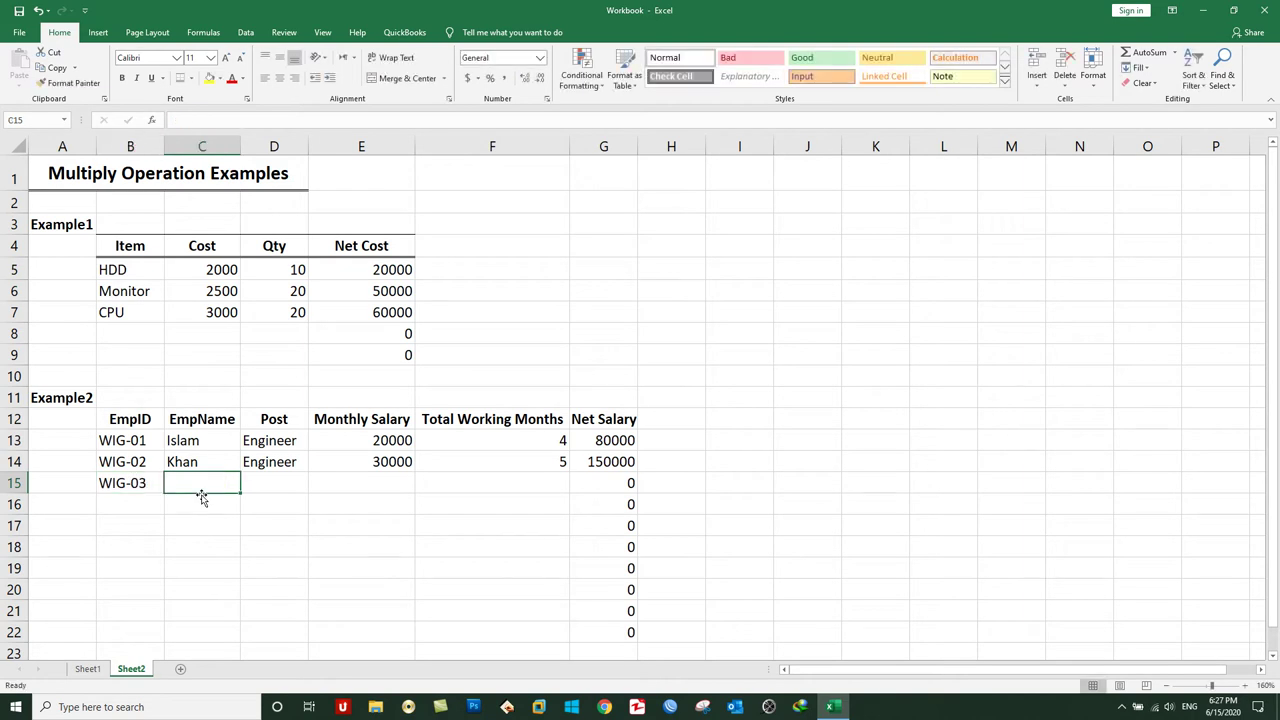
# Complete WIG-03 with a name, post IT Office, salary 50000 and 2.5 months, netting 125000.
pyautogui.write('Wal')
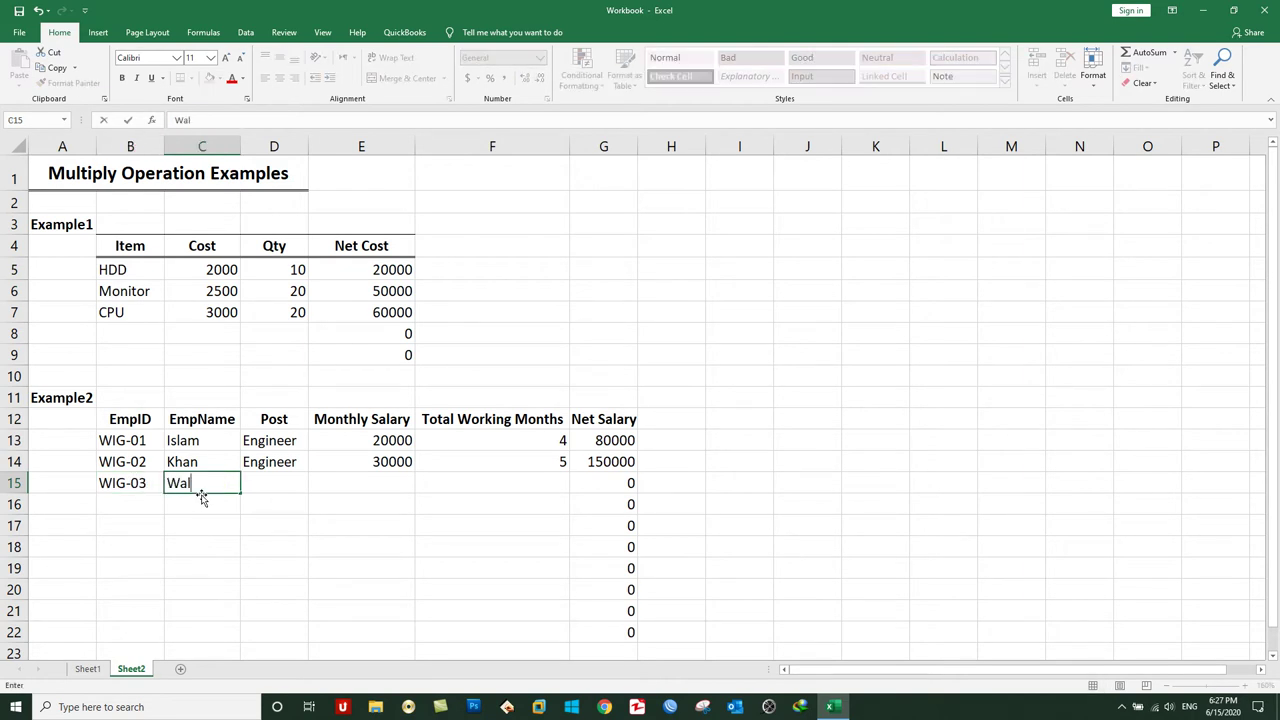
pyautogui.write('i')
pyautogui.press('Tab')
pyautogui.write('IT Office')
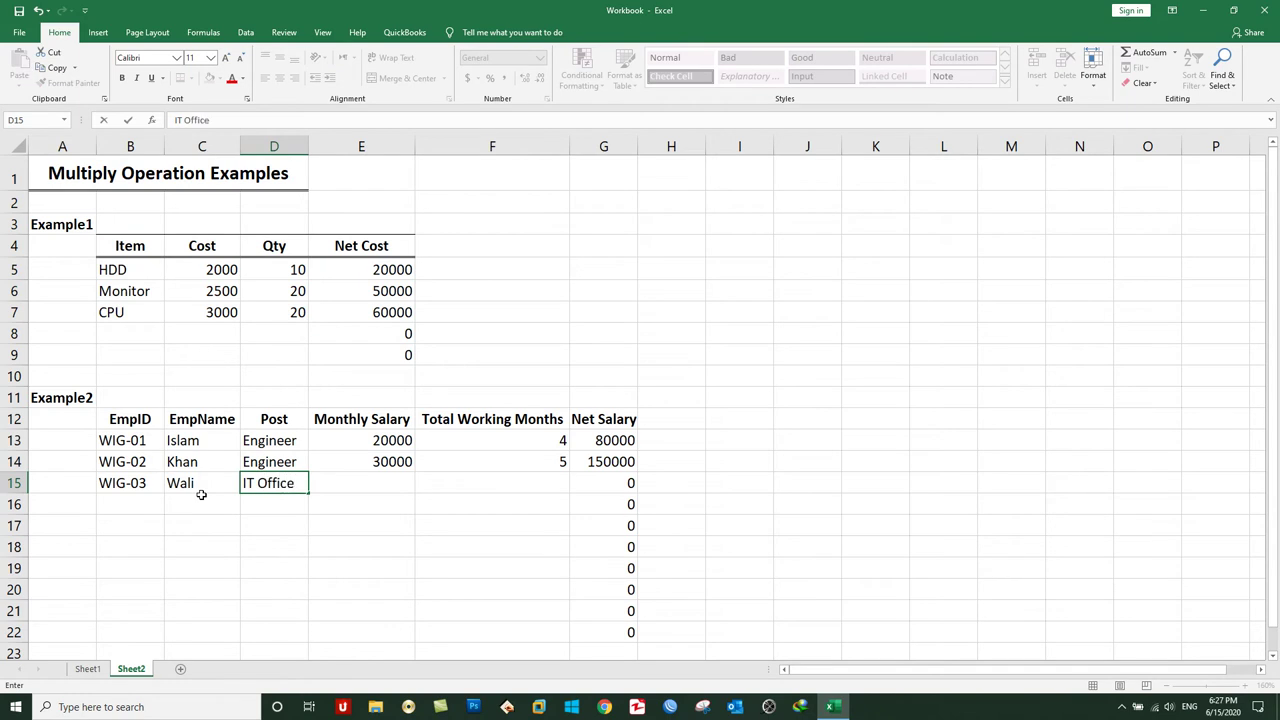
pyautogui.press('Tab')
pyautogui.write('50000')
pyautogui.press('Tab')
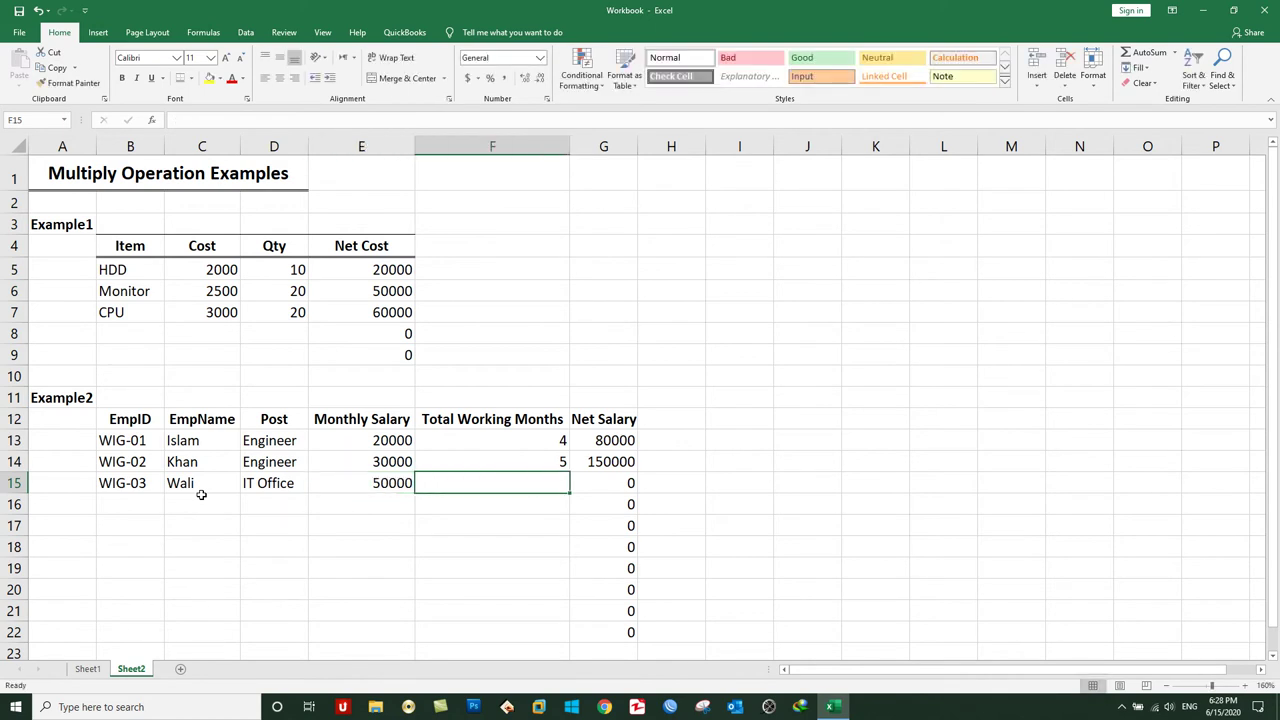
pyautogui.write('2.5')
pyautogui.press('Tab')
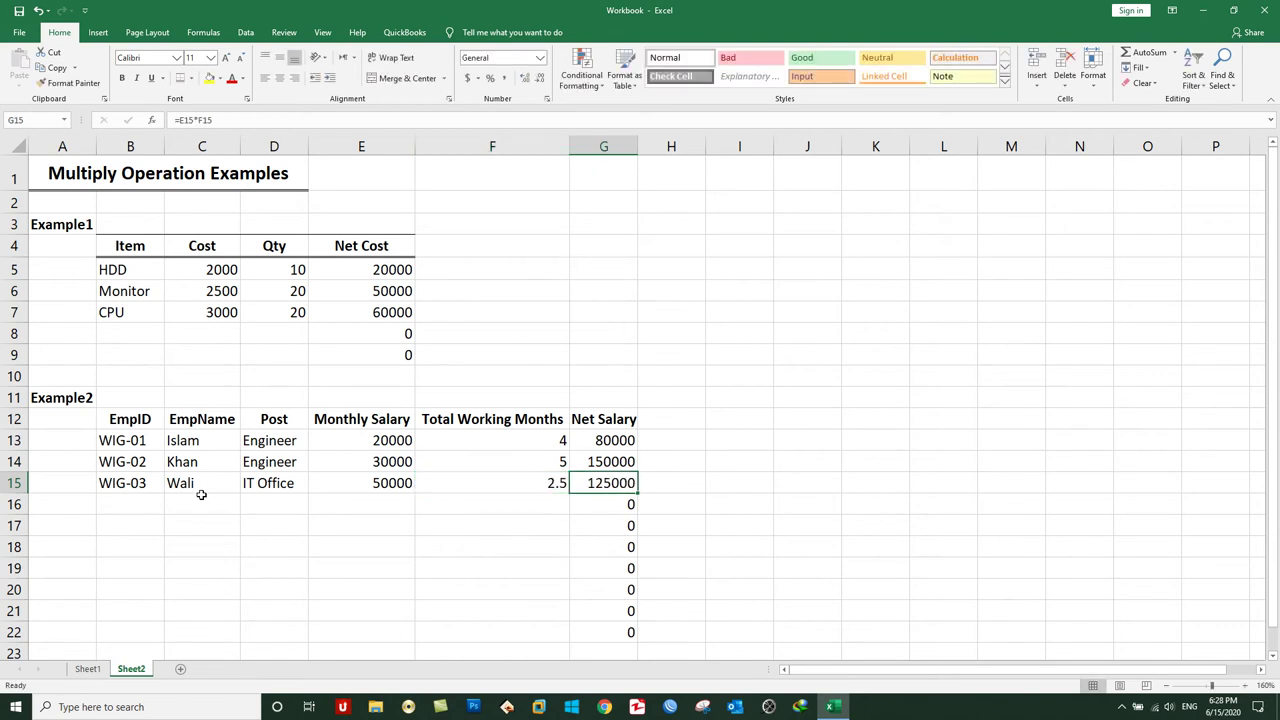